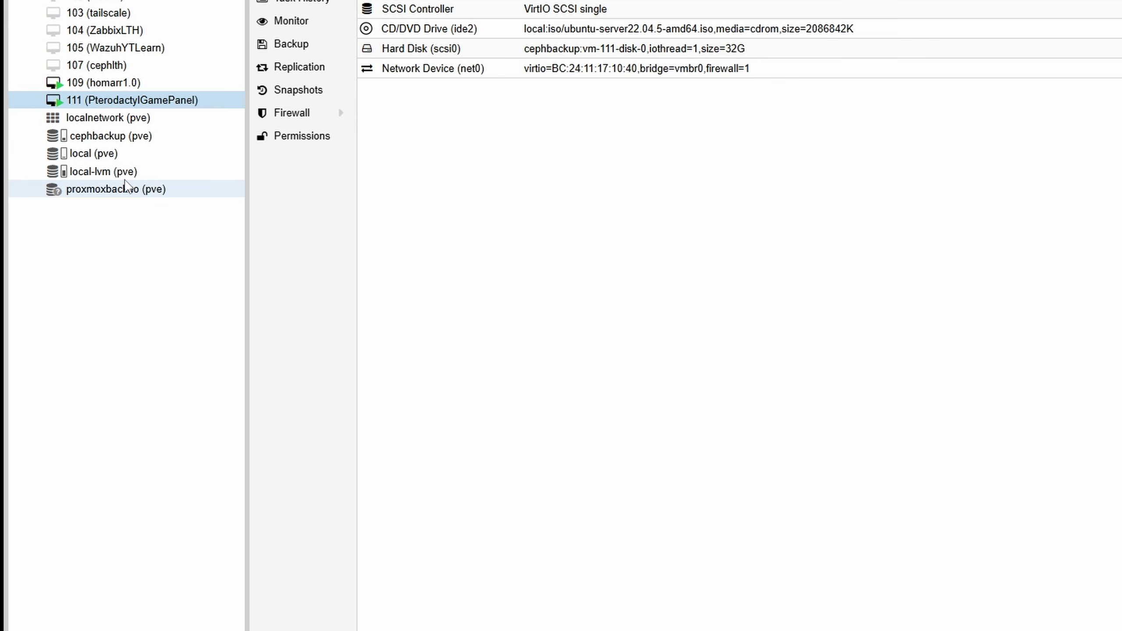
# - Inspect the local-lvm and local storages, showing the CT Templates stored on local
pyautogui.click(125, 173)
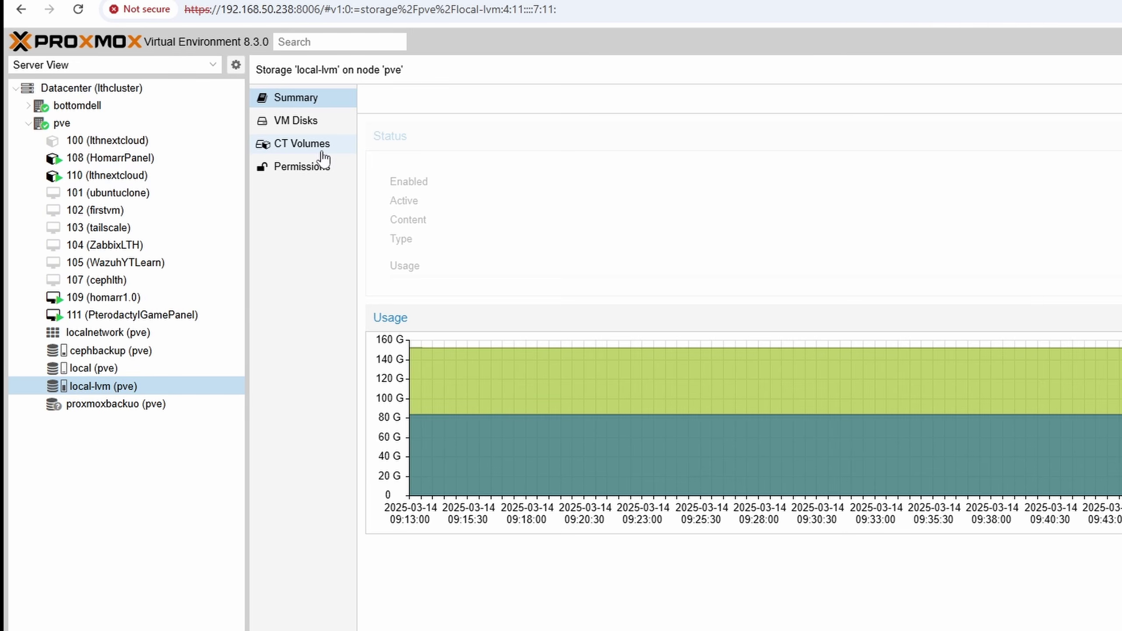
pyautogui.click(324, 158)
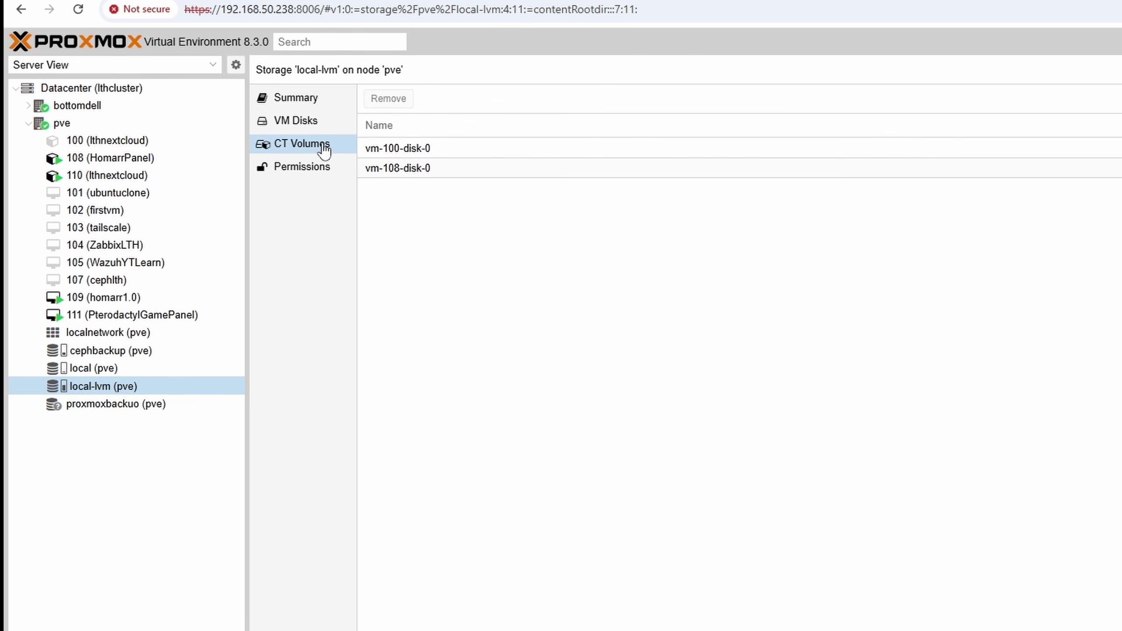
pyautogui.click(141, 368)
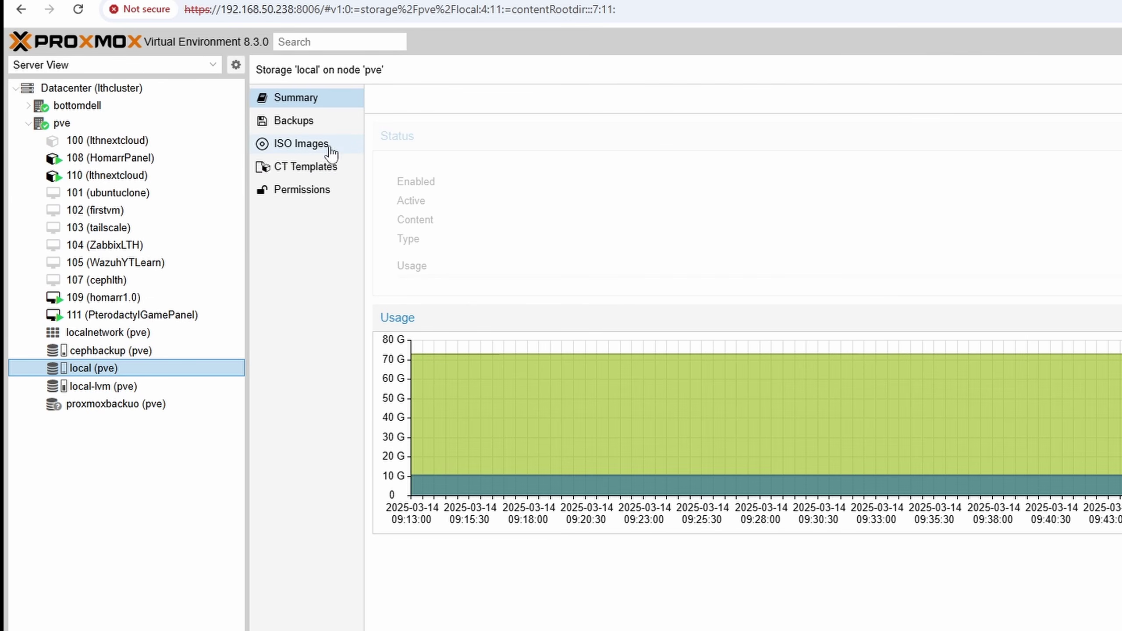
pyautogui.click(318, 170)
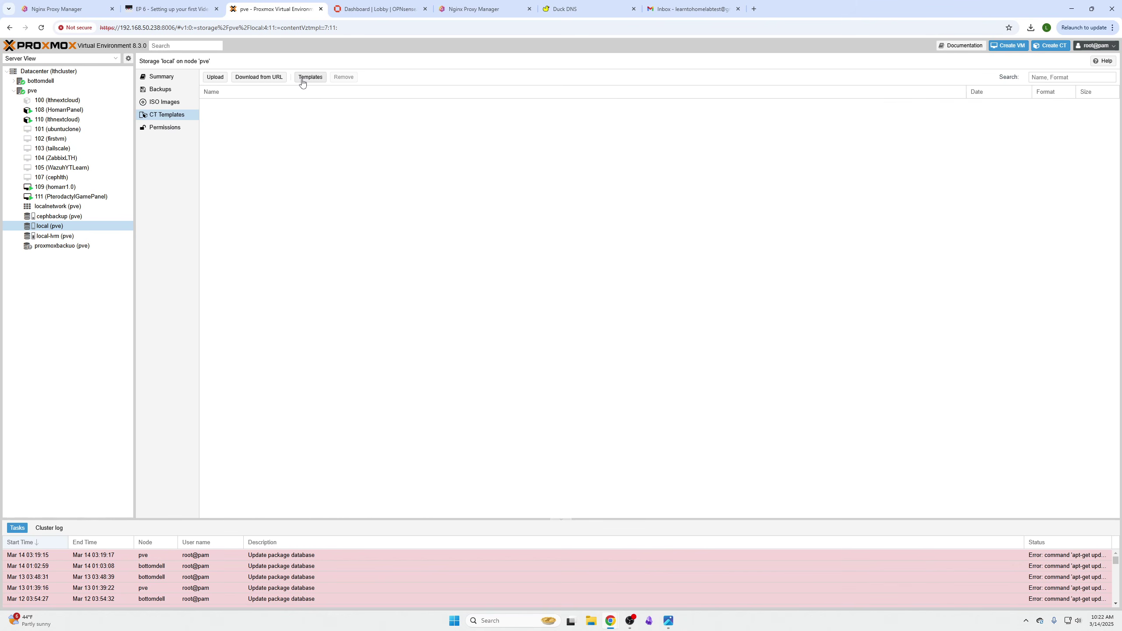
# - Search the template catalogue for 'ubuntu' and download ubuntu-22.04-standard
pyautogui.click(302, 83)
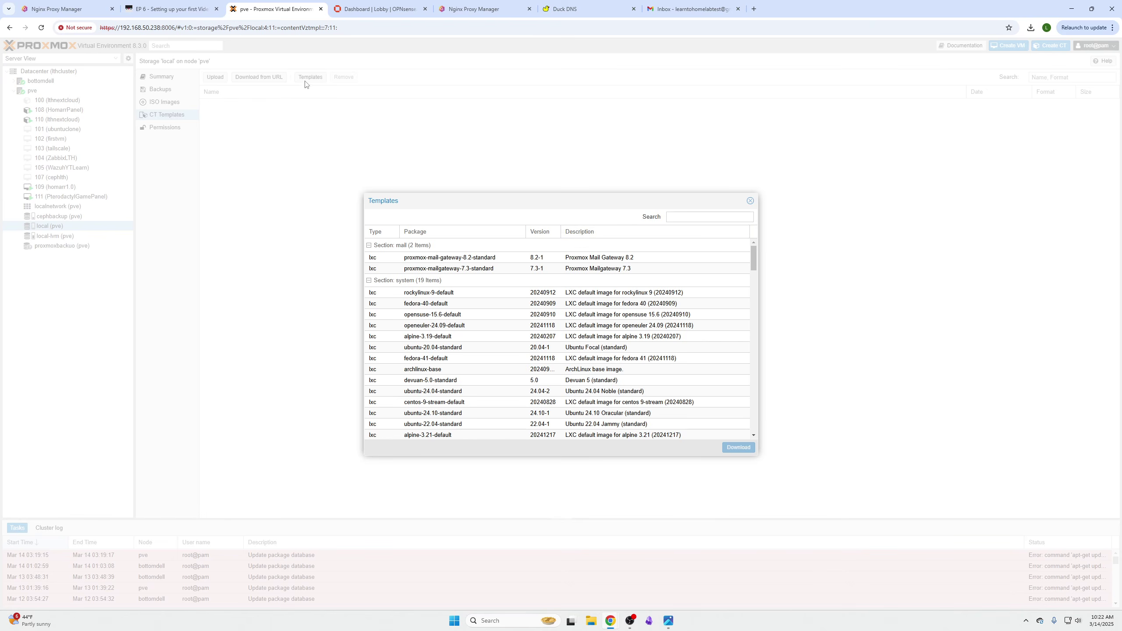
pyautogui.click(685, 214)
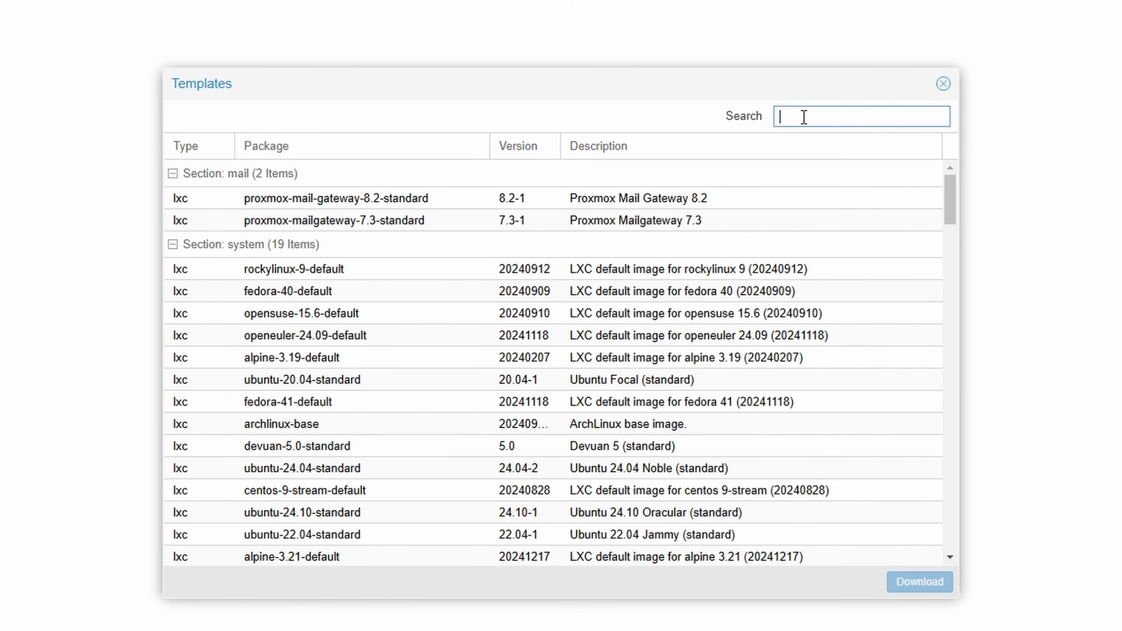
pyautogui.write('ubuntu')
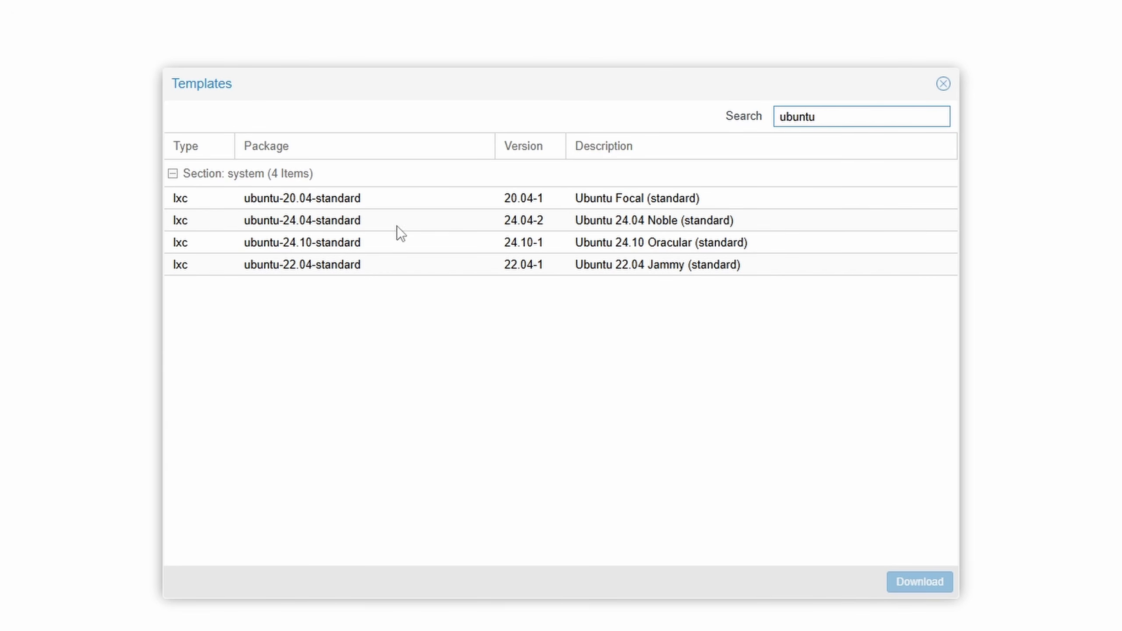
pyautogui.click(628, 222)
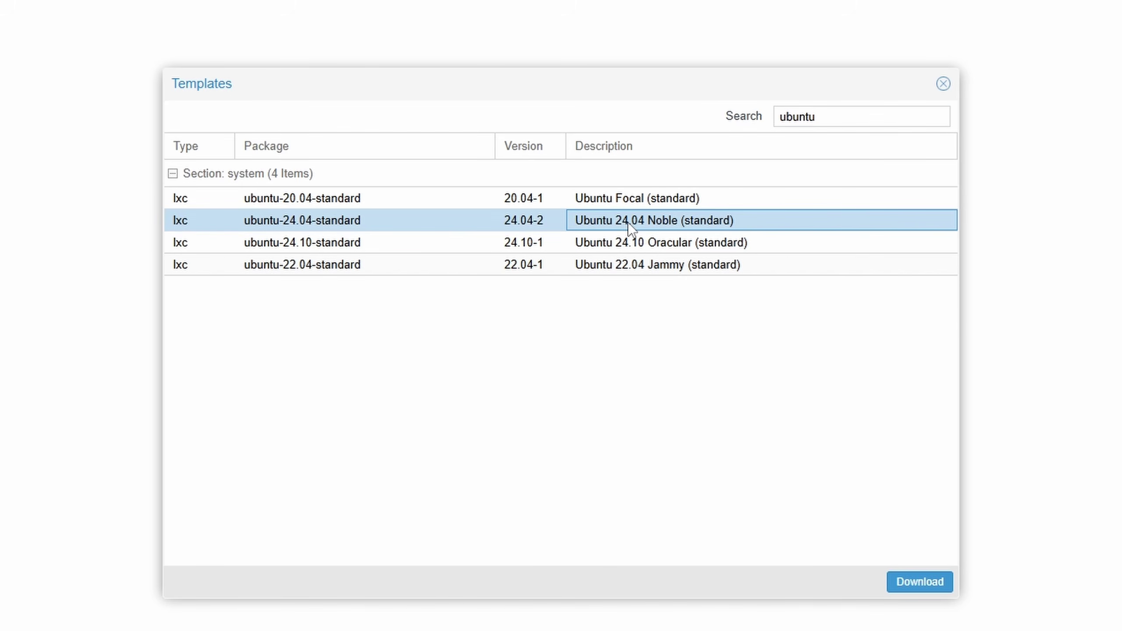
pyautogui.click(717, 267)
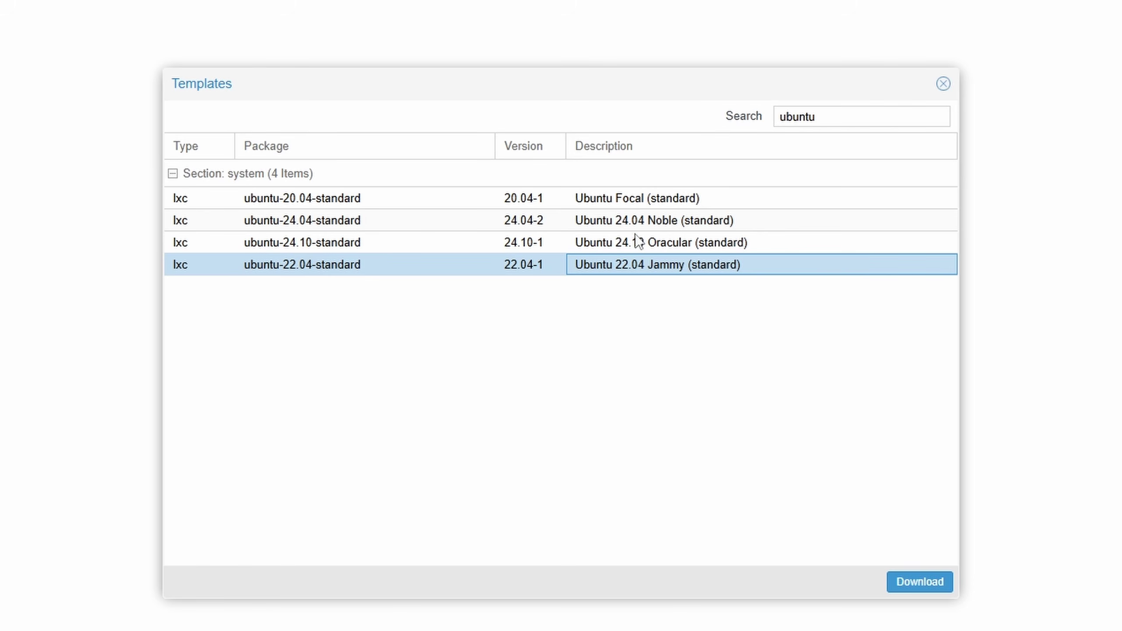
pyautogui.click(940, 583)
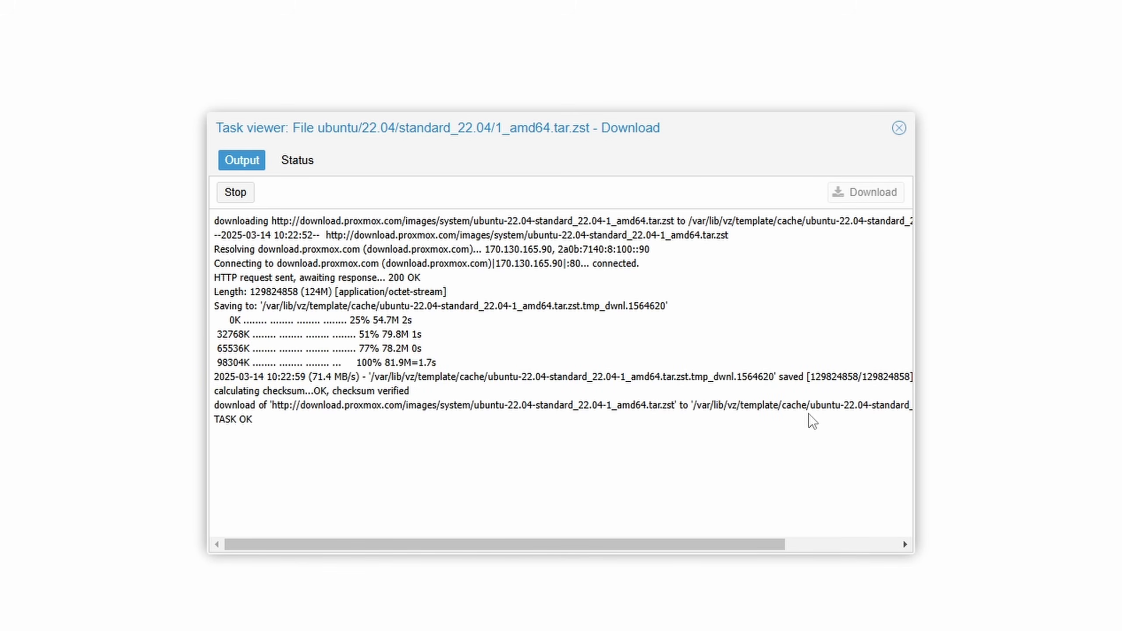
pyautogui.click(899, 127)
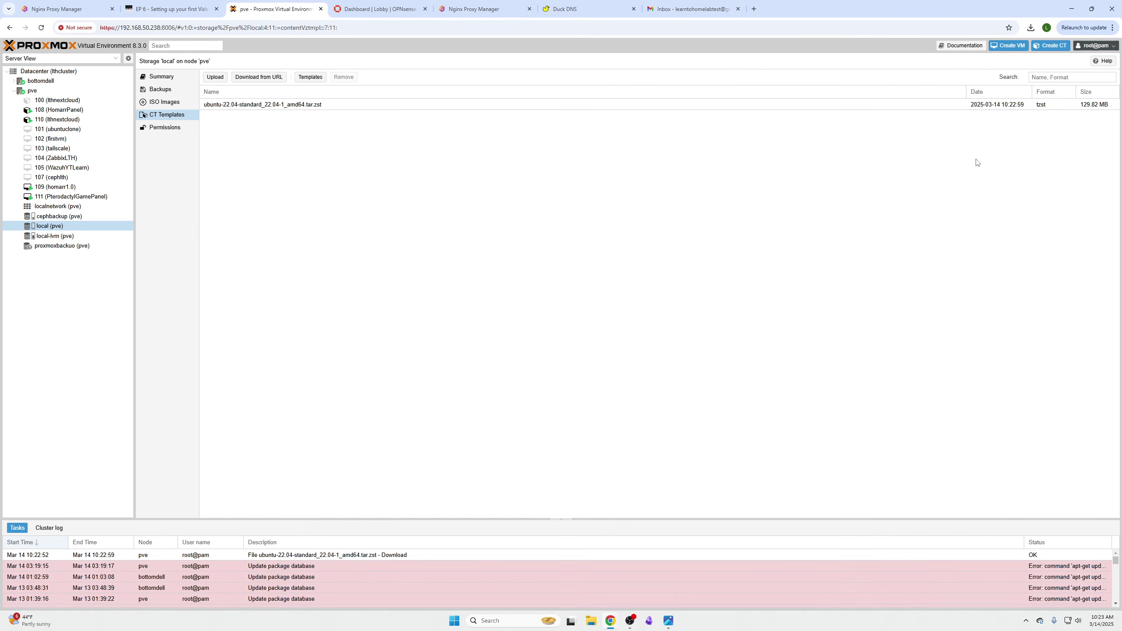
# - Start a new LXC container with hostname proxymanager and a root password
pyautogui.click(1051, 45)
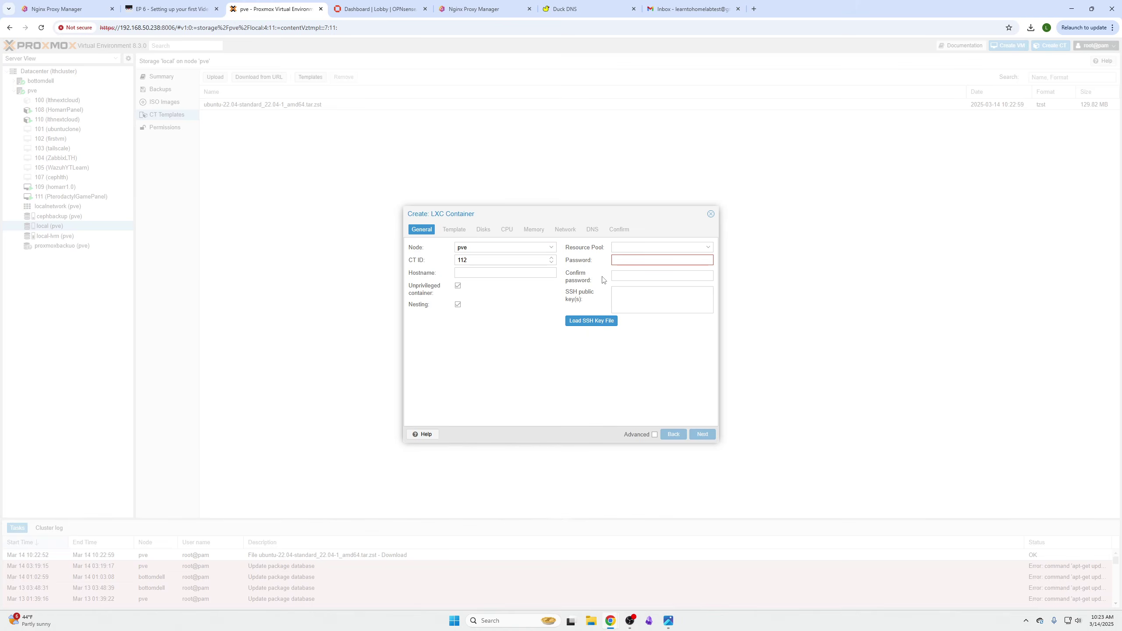
pyautogui.click(475, 274)
pyautogui.write('proxymanager')
pyautogui.click(744, 192)
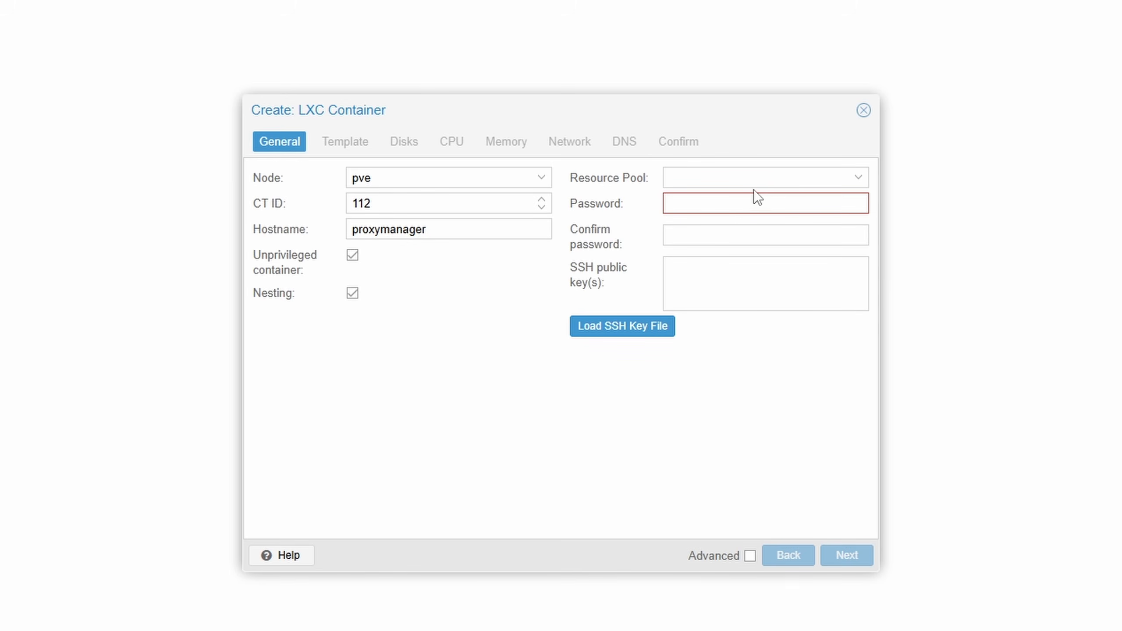
pyautogui.write('•••••••')
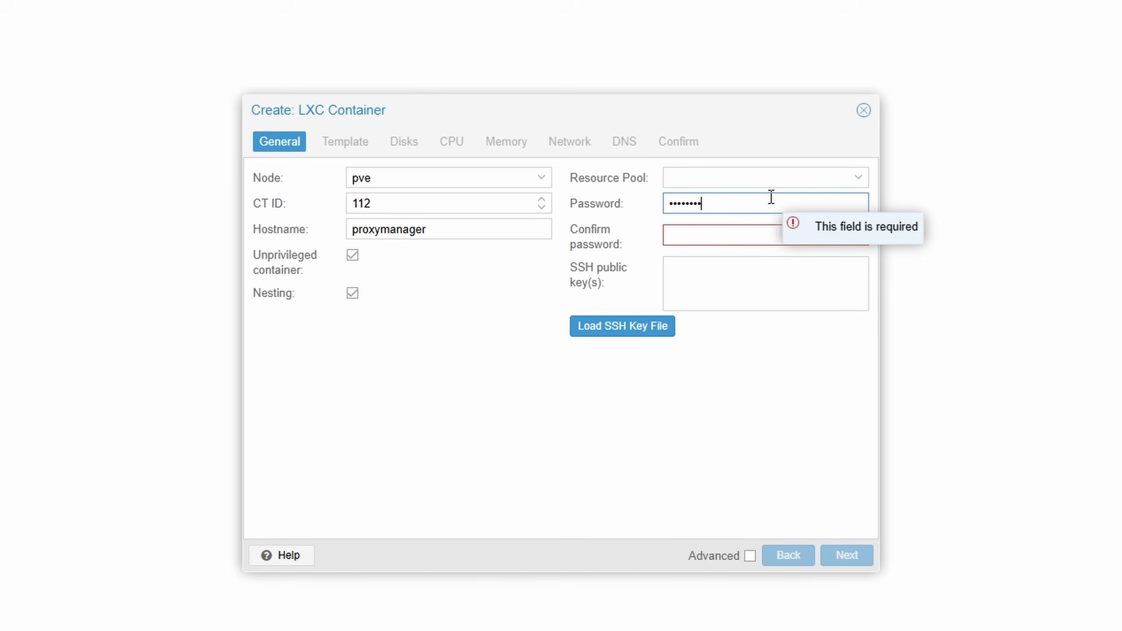
pyautogui.press('Tab')
pyautogui.write('•••••••••')
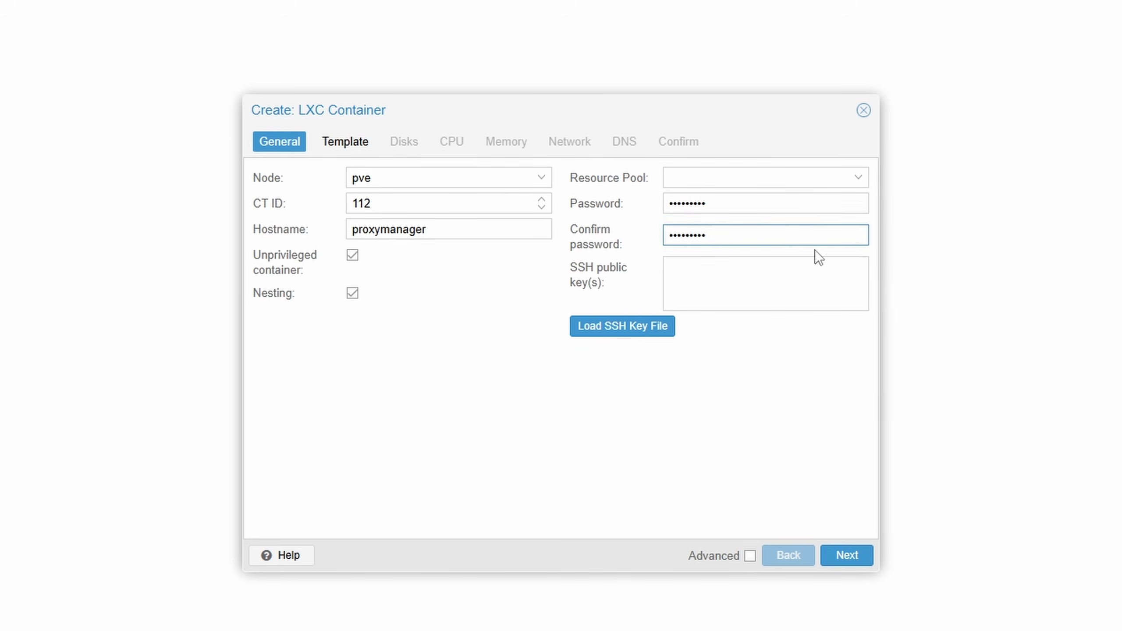
pyautogui.click(845, 558)
# - Choose the Ubuntu 22.04 template and a 10 GiB root disk
pyautogui.click(453, 199)
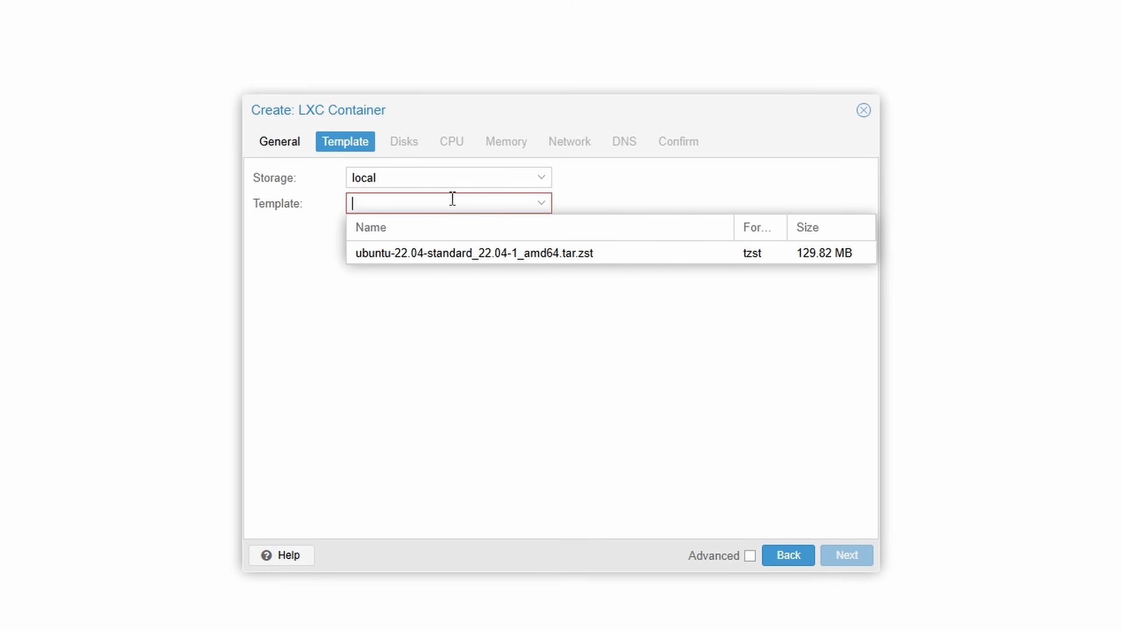
pyautogui.click(475, 252)
pyautogui.click(848, 557)
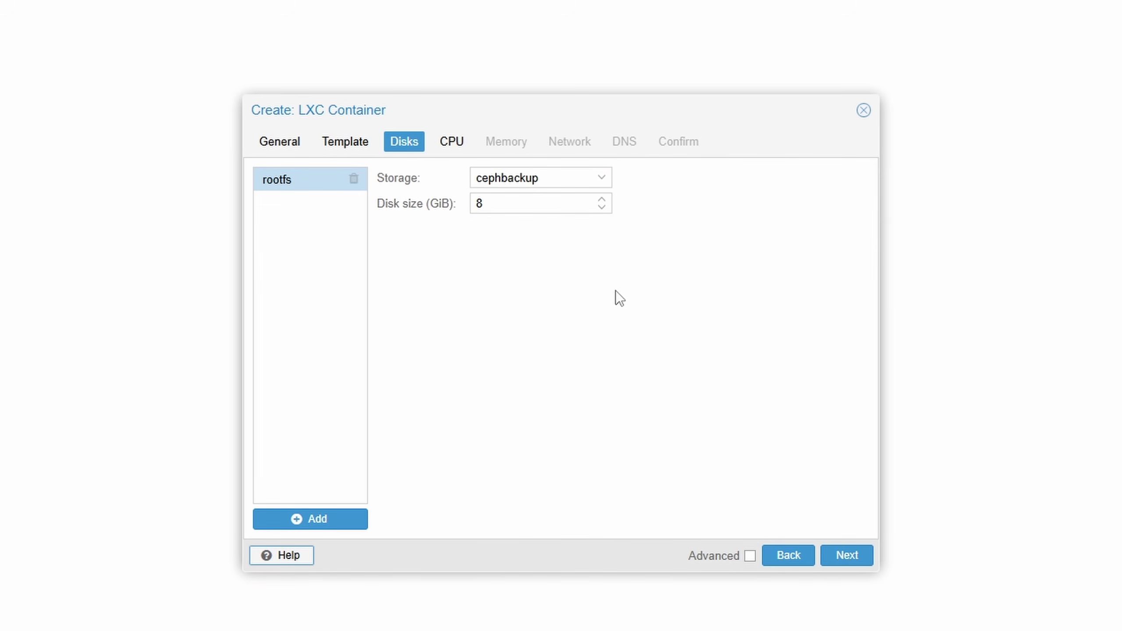
pyautogui.doubleClick(479, 203)
pyautogui.write('10')
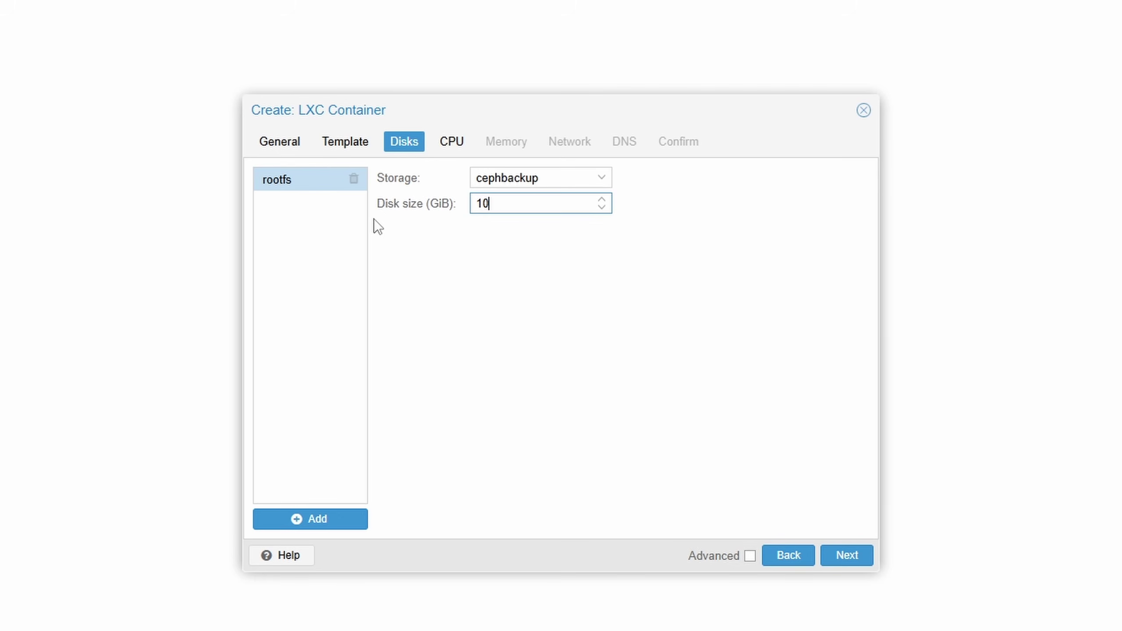
pyautogui.click(842, 556)
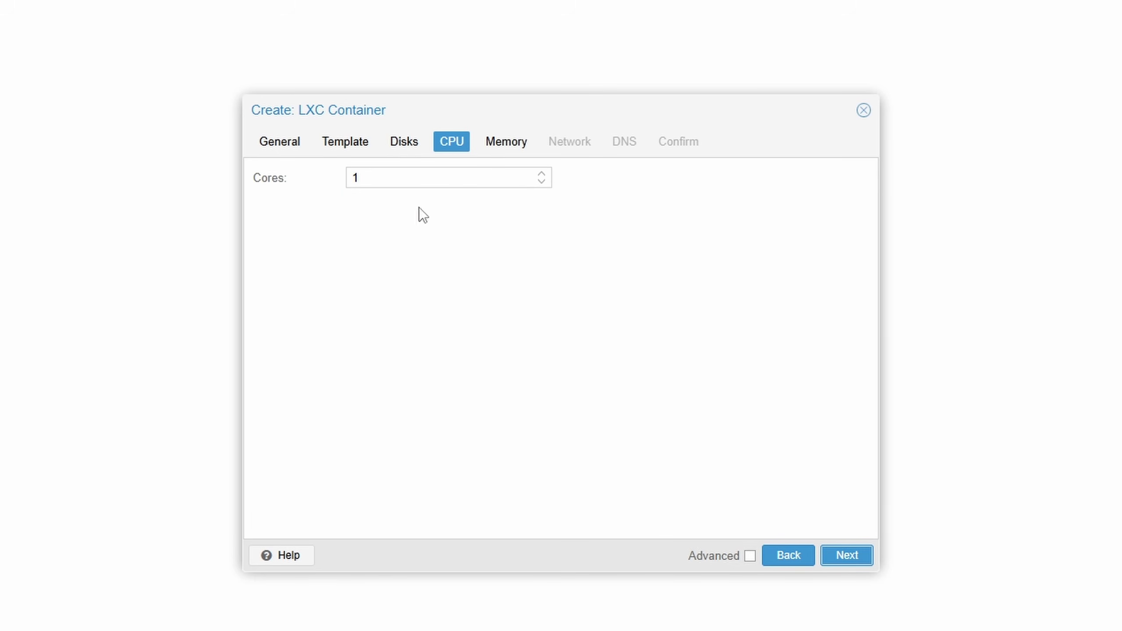
# - Give the container 2 CPU cores, 1024 MiB memory and 1024 MiB swap
pyautogui.click(542, 175)
pyautogui.click(849, 559)
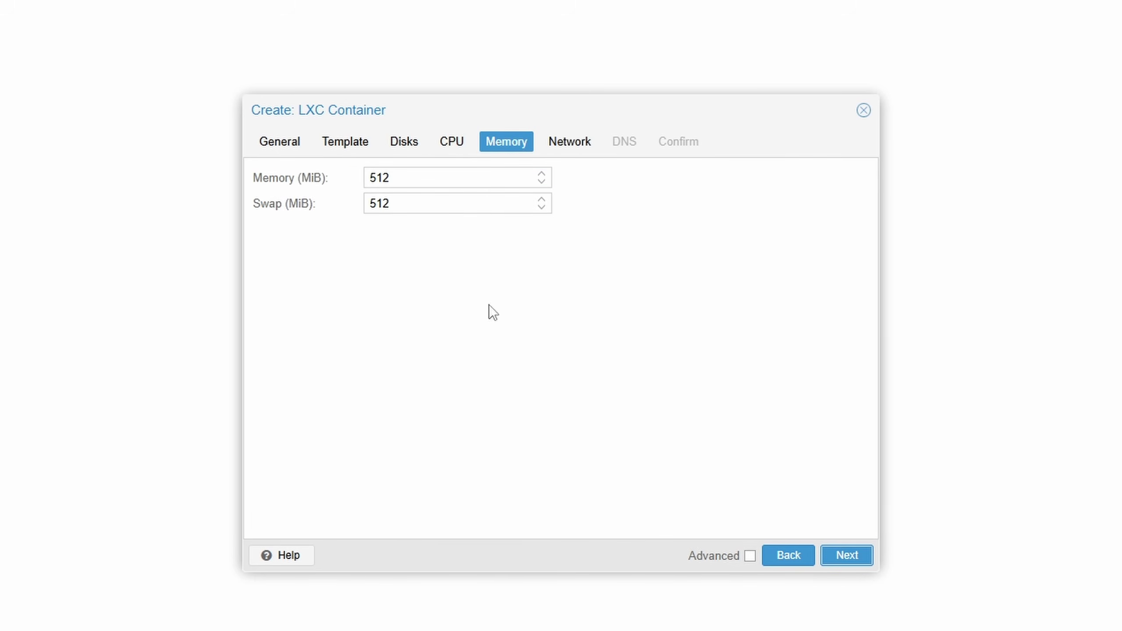
pyautogui.doubleClick(421, 172)
pyautogui.write('1024')
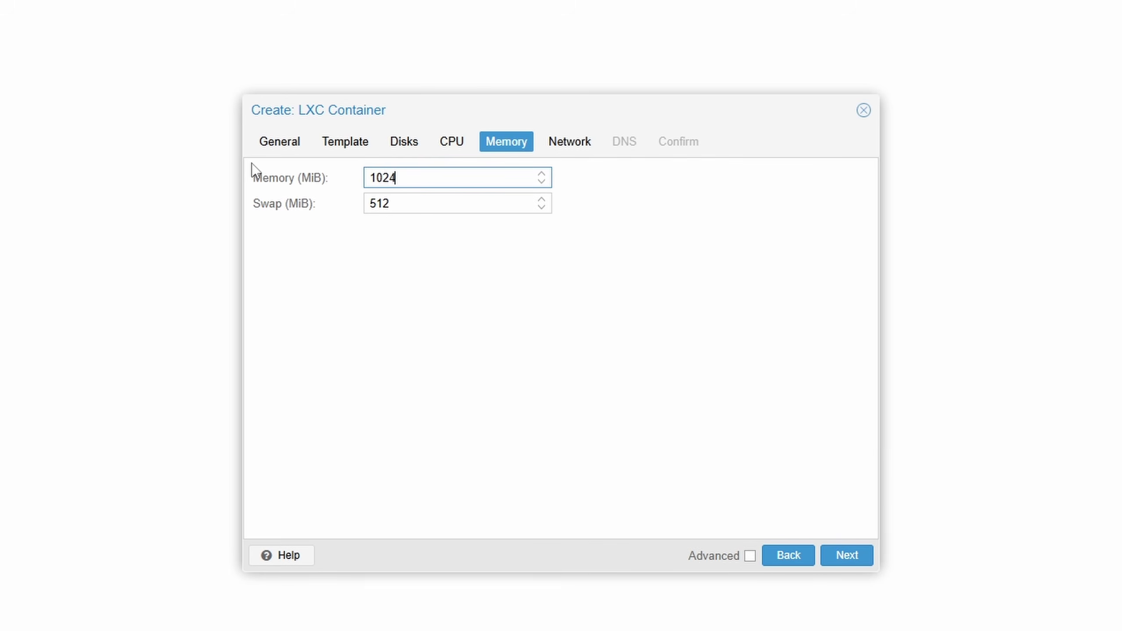
pyautogui.click(253, 165)
pyautogui.click(422, 205)
pyautogui.doubleClick(422, 206)
pyautogui.hotkey('ctrl', 'v')
pyautogui.hotkey('ctrl', 'z')
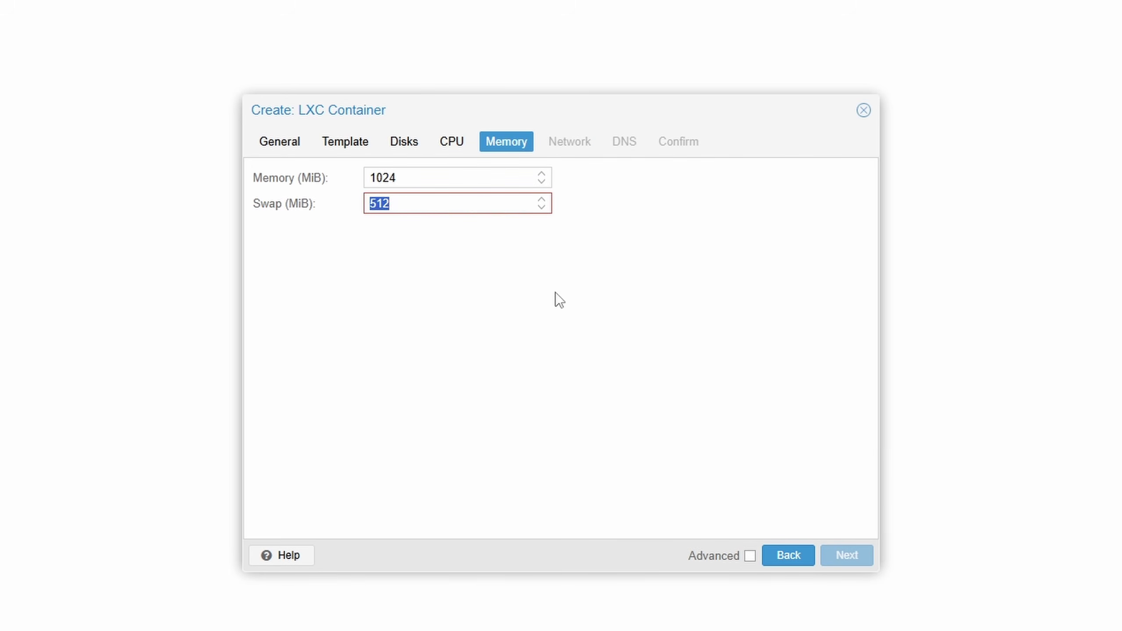
pyautogui.write('1024')
pyautogui.click(575, 306)
pyautogui.click(841, 555)
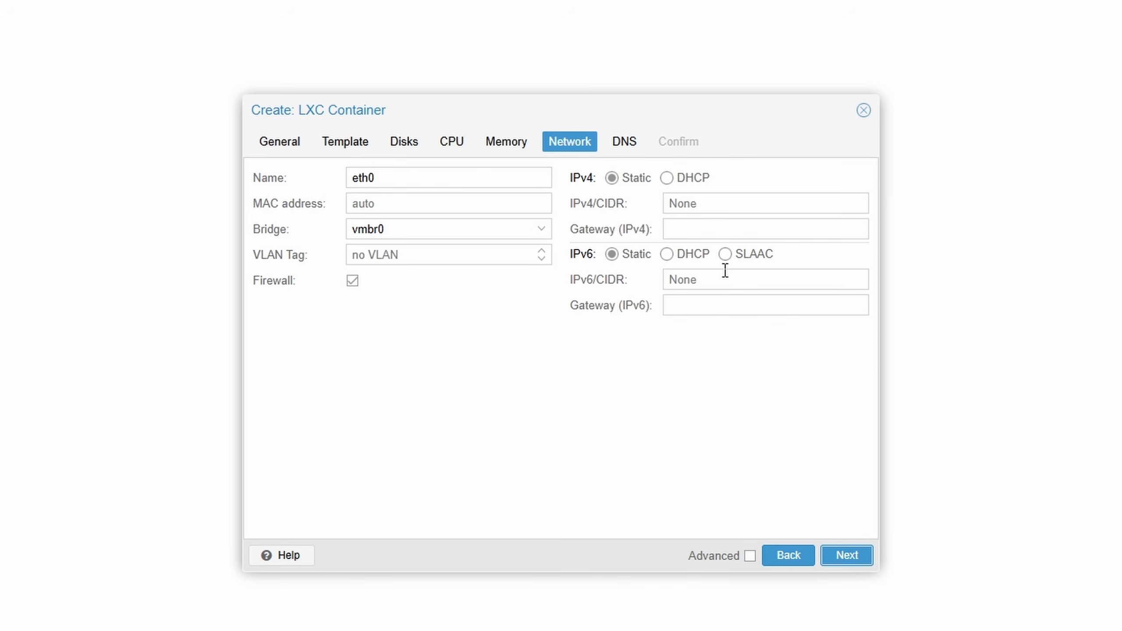
# - Set IPv4 and IPv6 to DHCP, keep default DNS, and create the container
pyautogui.click(666, 178)
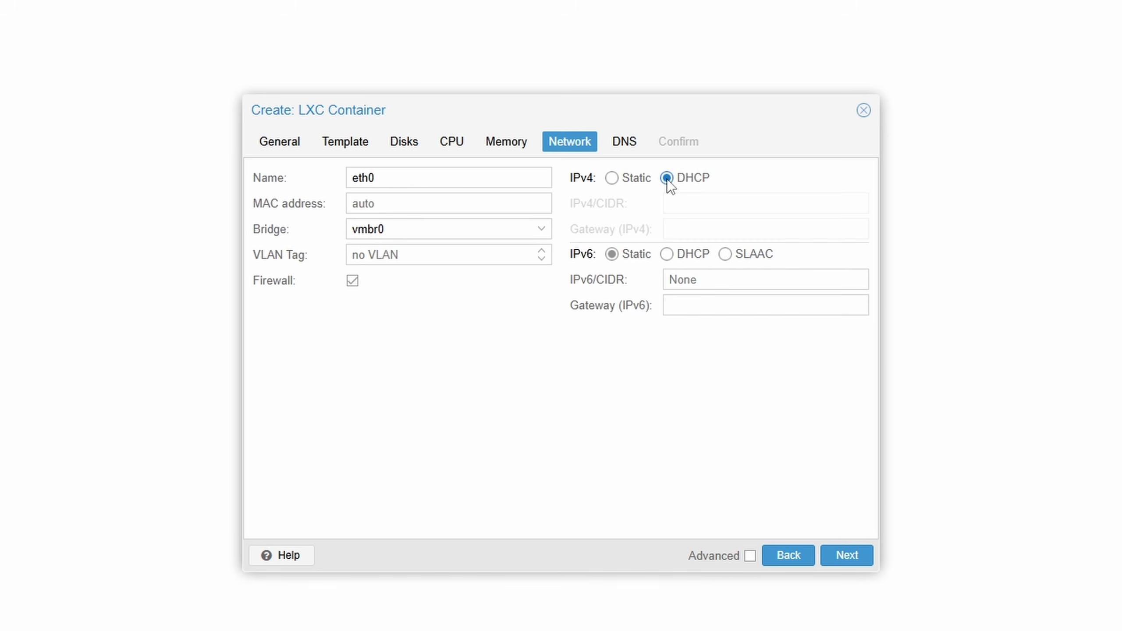
pyautogui.click(667, 255)
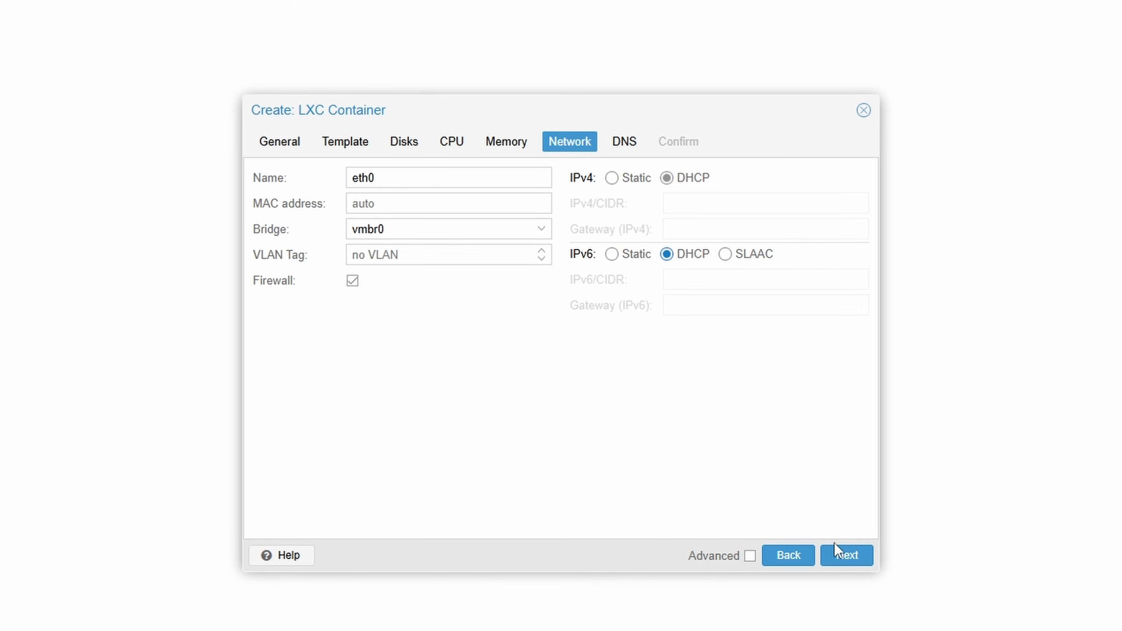
pyautogui.click(840, 556)
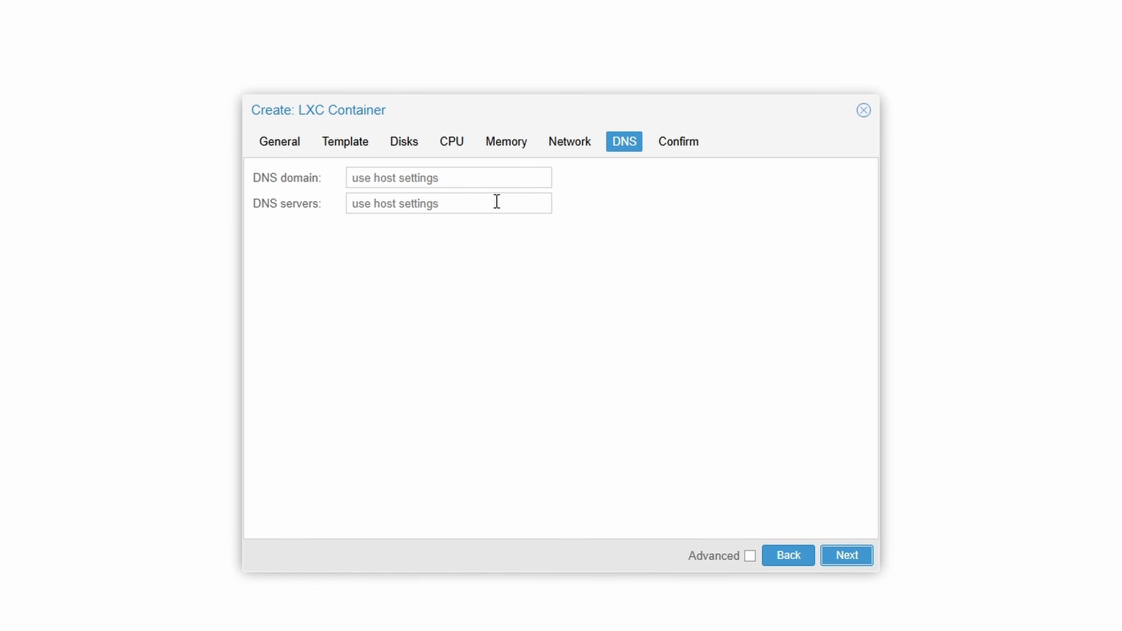
pyautogui.click(849, 557)
pyautogui.click(852, 556)
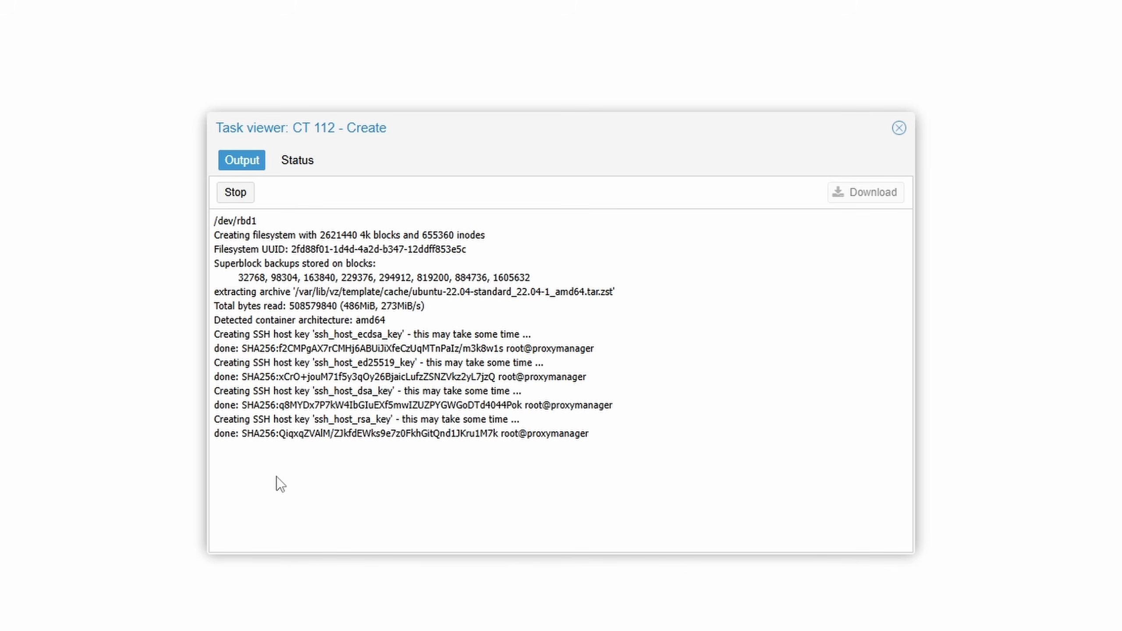
# - Close the creation log, select container 112 (proxymanager) and show its Console
pyautogui.click(899, 127)
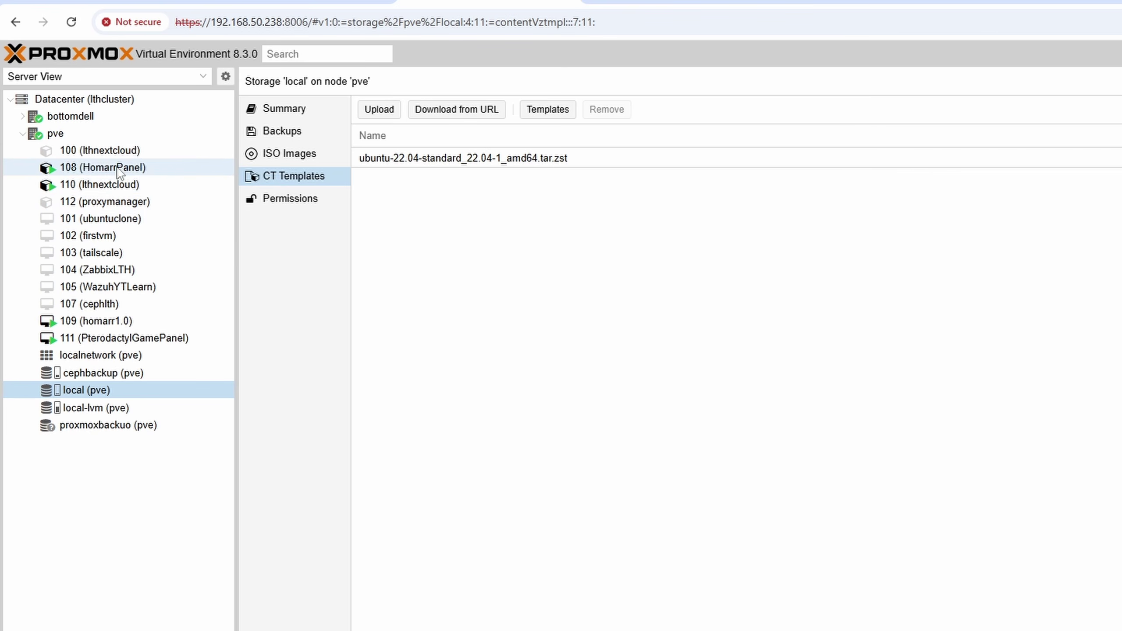
pyautogui.click(87, 203)
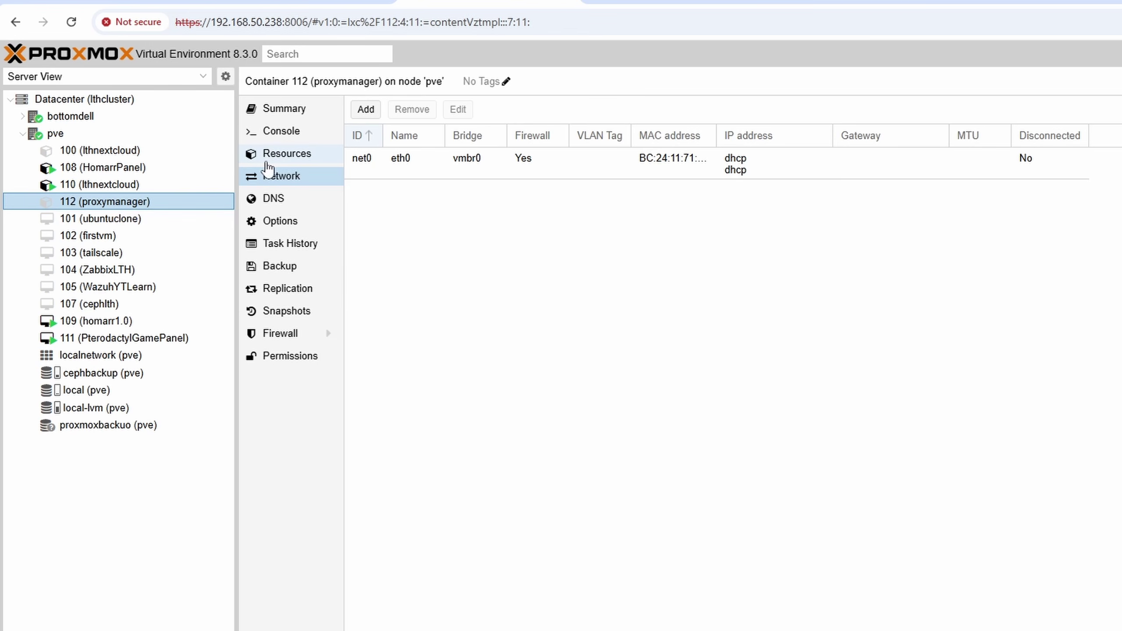
pyautogui.click(283, 142)
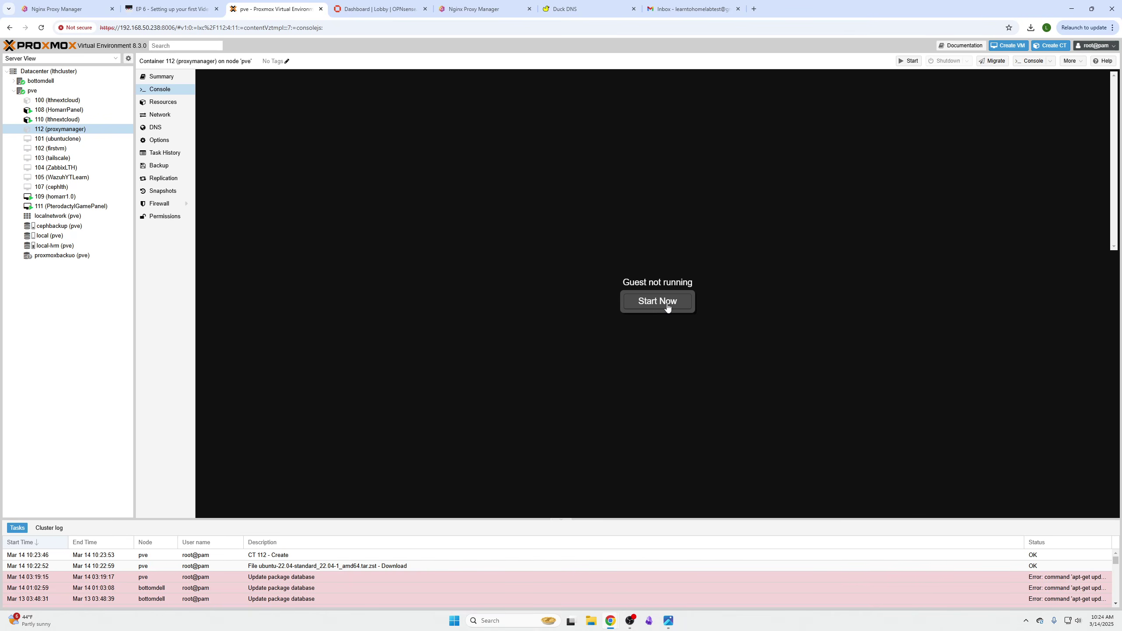
# - Start the container and log in at its console as root with the password
pyautogui.click(1114, 511)
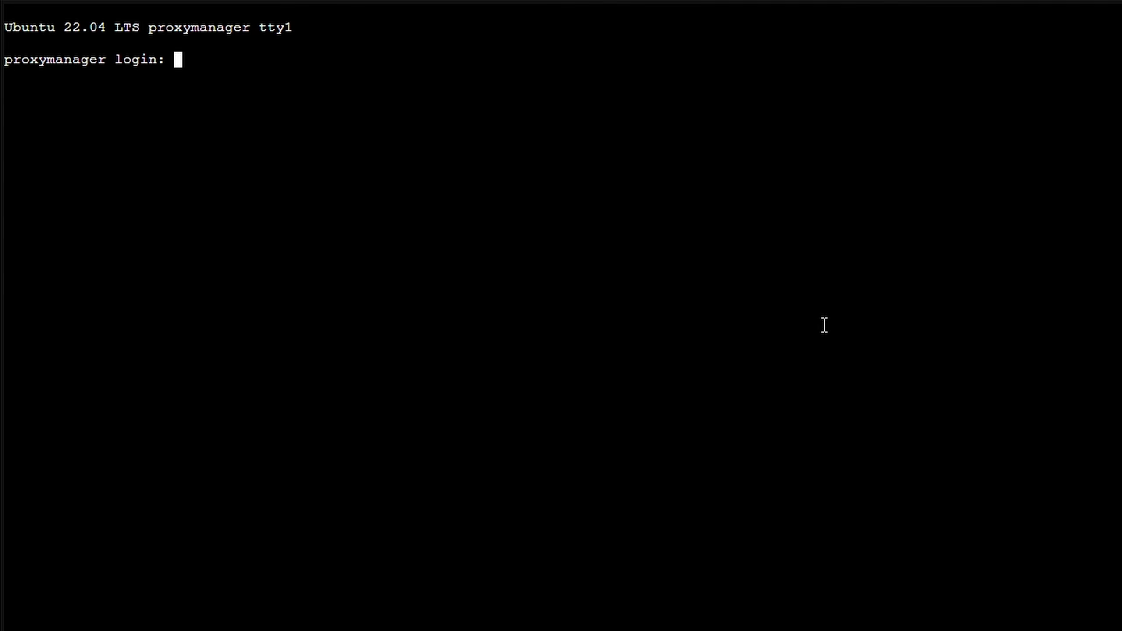
pyautogui.write('root')
pyautogui.press('Return')
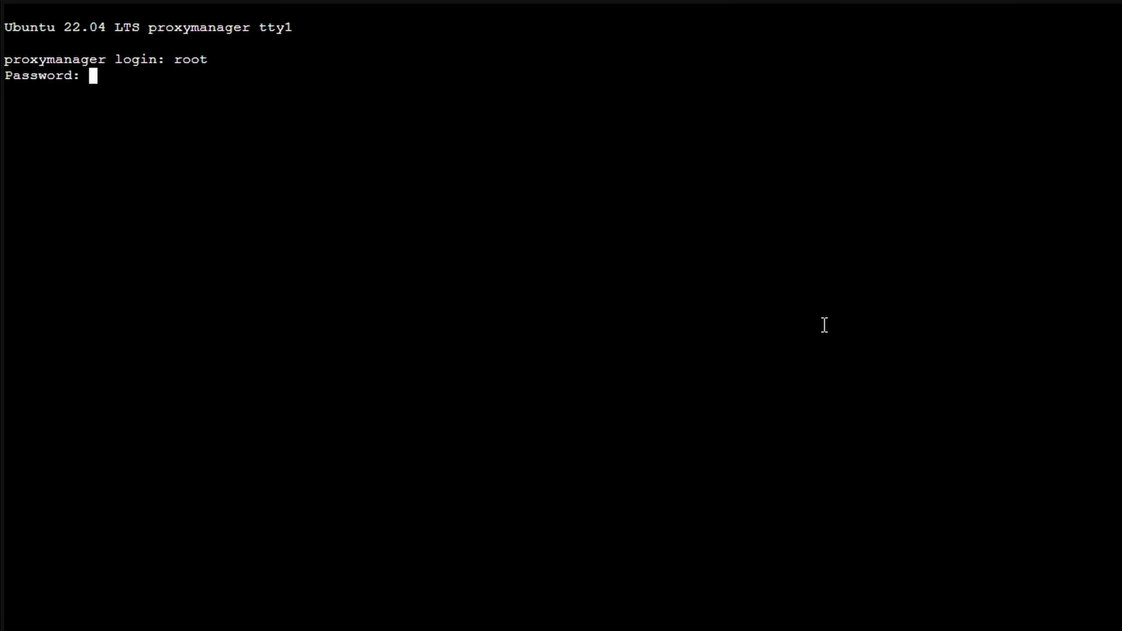
pyautogui.press('Return')
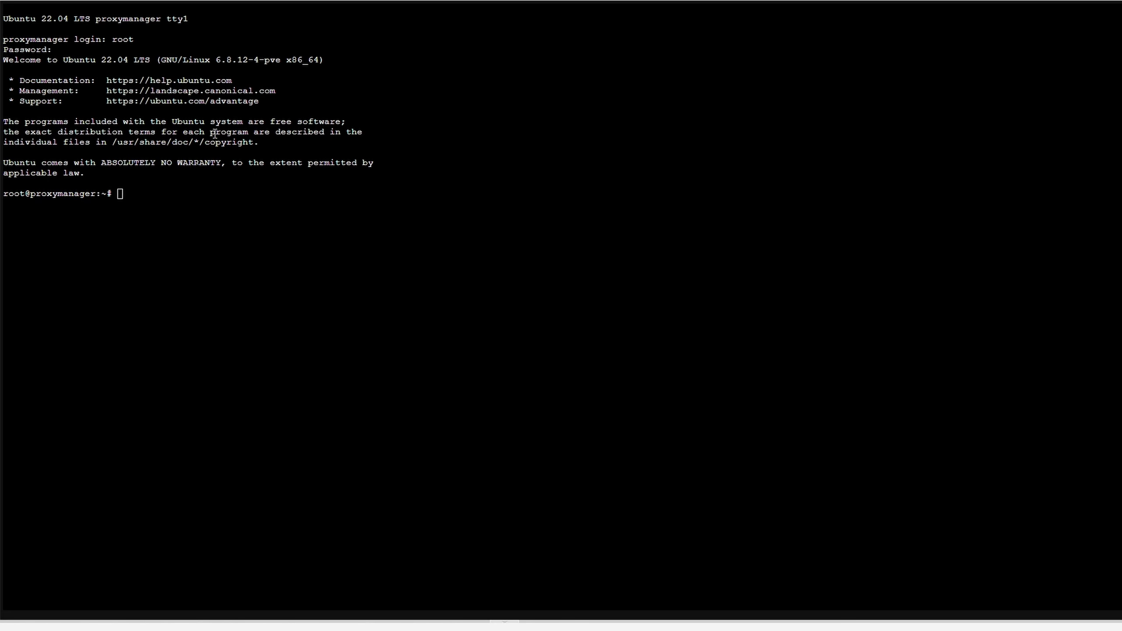
pyautogui.rightClick(155, 212)
# - Run the apt update/upgrade, then run Docker's GPG key and repository setup commands
pyautogui.click(214, 347)
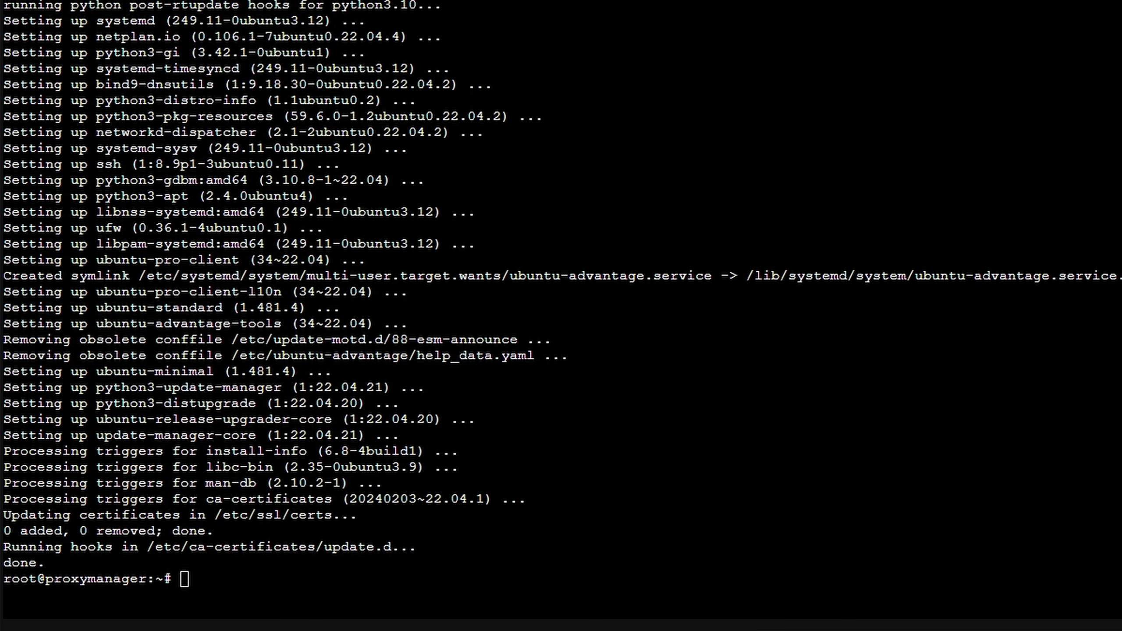
pyautogui.rightClick(251, 570)
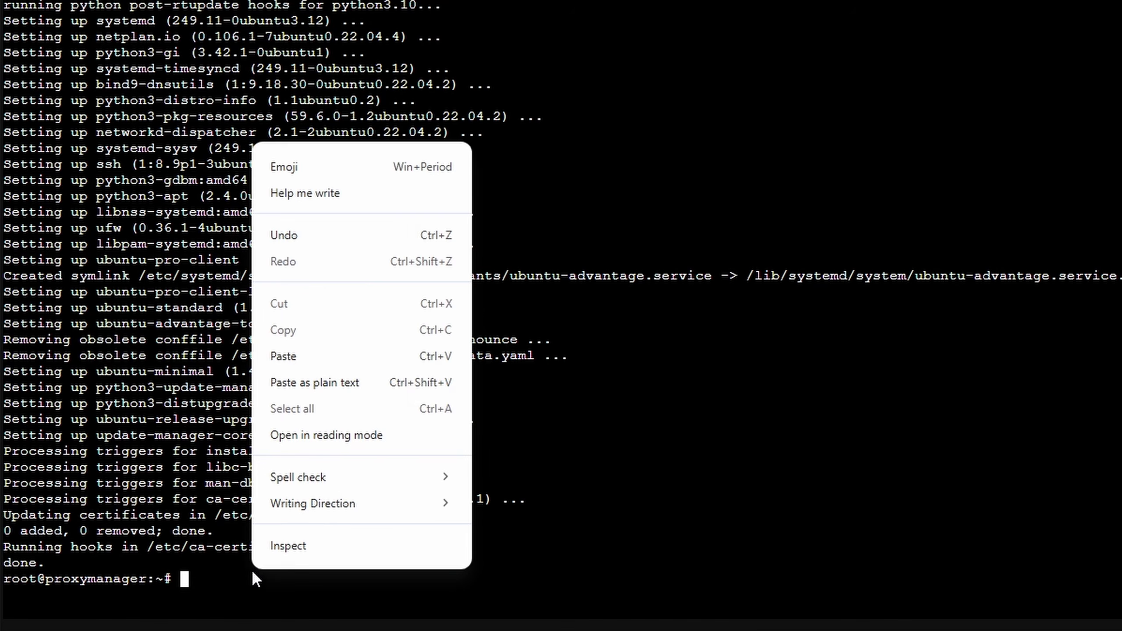
pyautogui.click(328, 355)
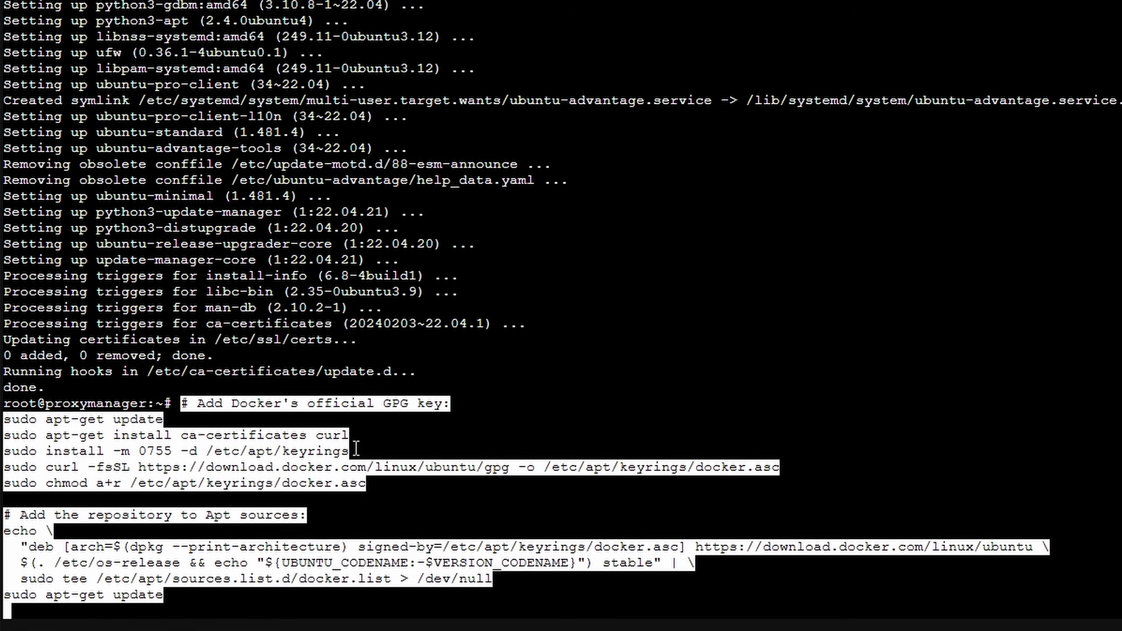
pyautogui.press('Return')
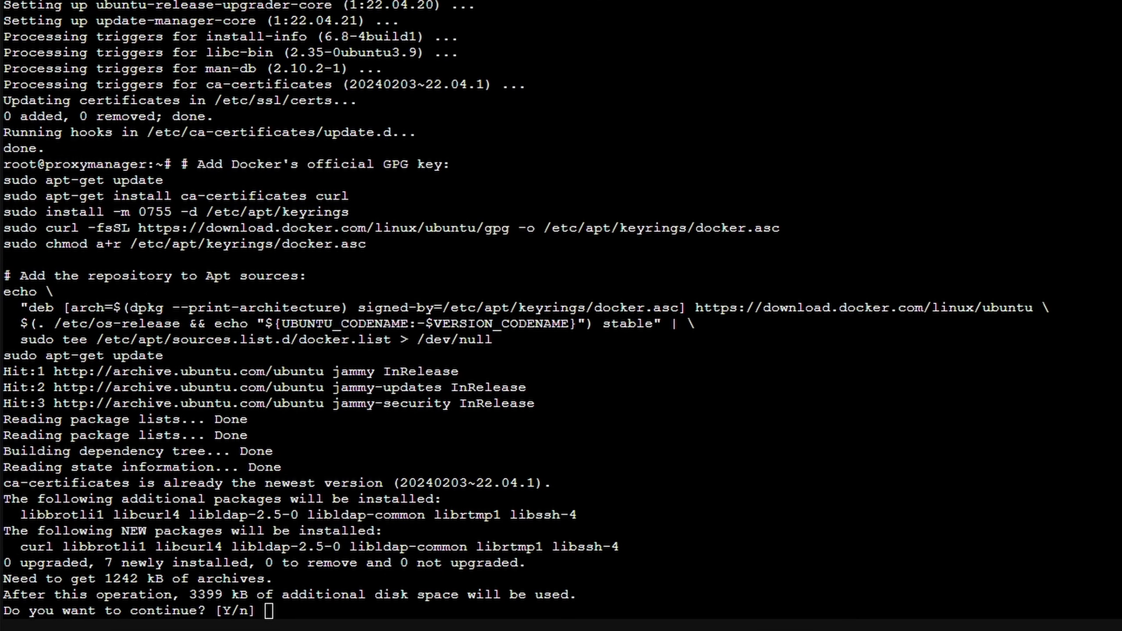
# - Accept the additional packages and paste the docker-ce install command
pyautogui.click(313, 611)
pyautogui.press('Return')
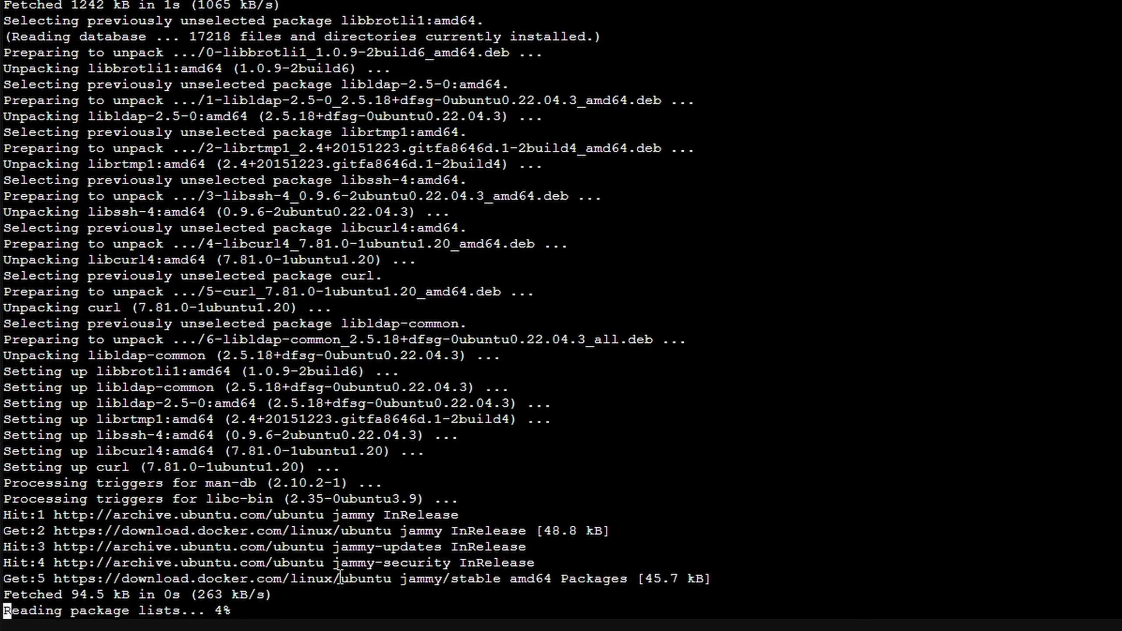
pyautogui.rightClick(337, 586)
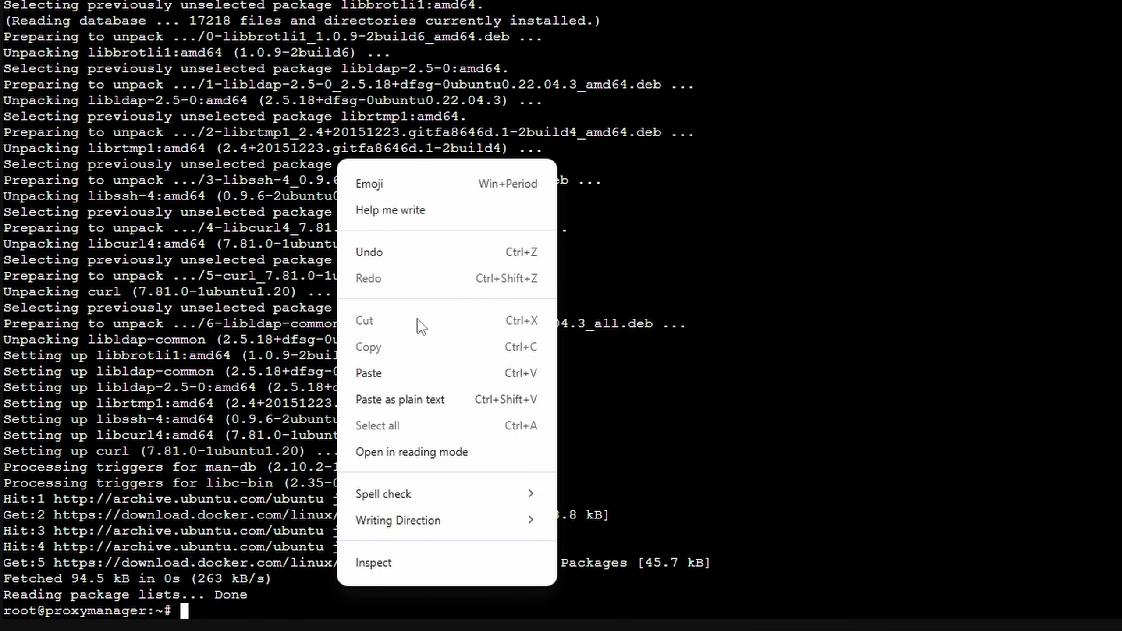
pyautogui.click(408, 362)
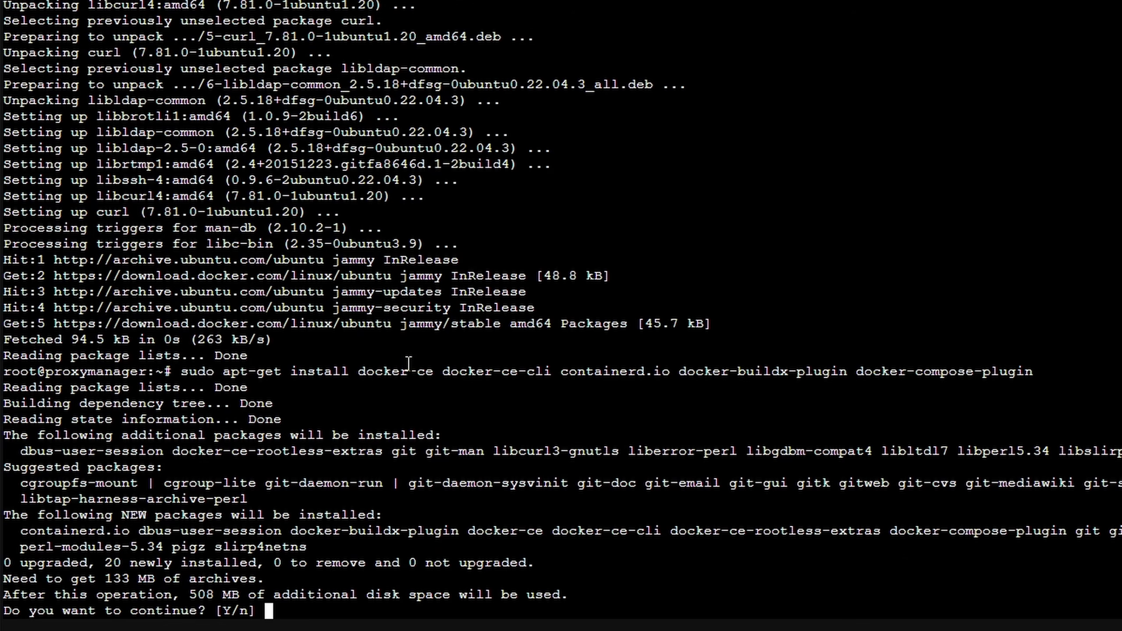
# - Confirm installing docker-ce, docker-ce-cli, containerd.io and the buildx and compose plugins
pyautogui.press('Return')
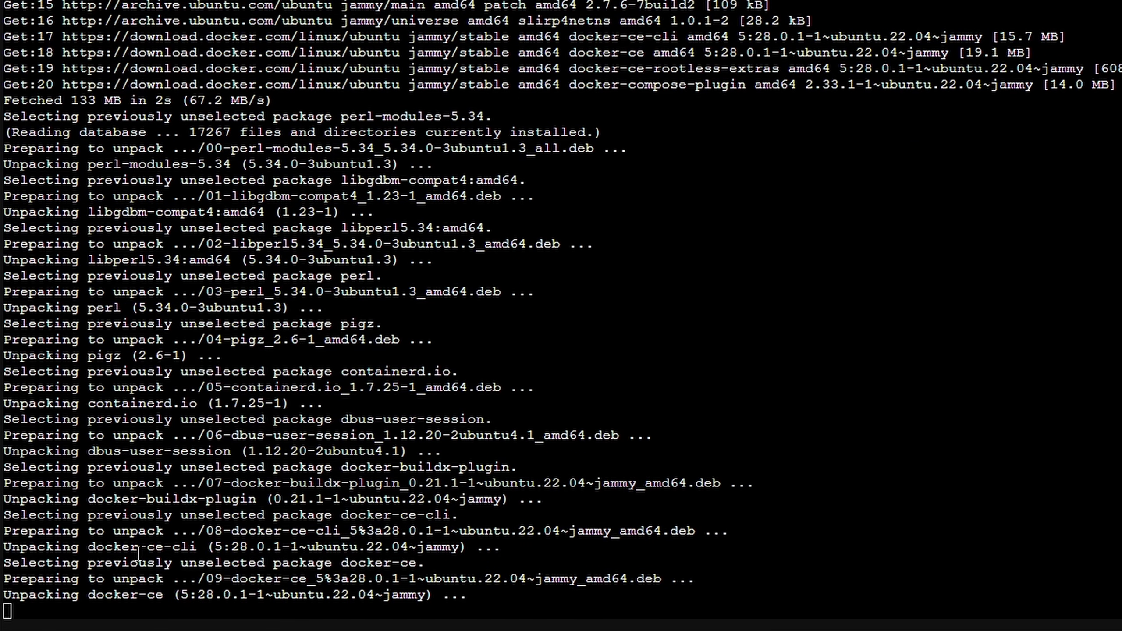
pyautogui.rightClick(208, 619)
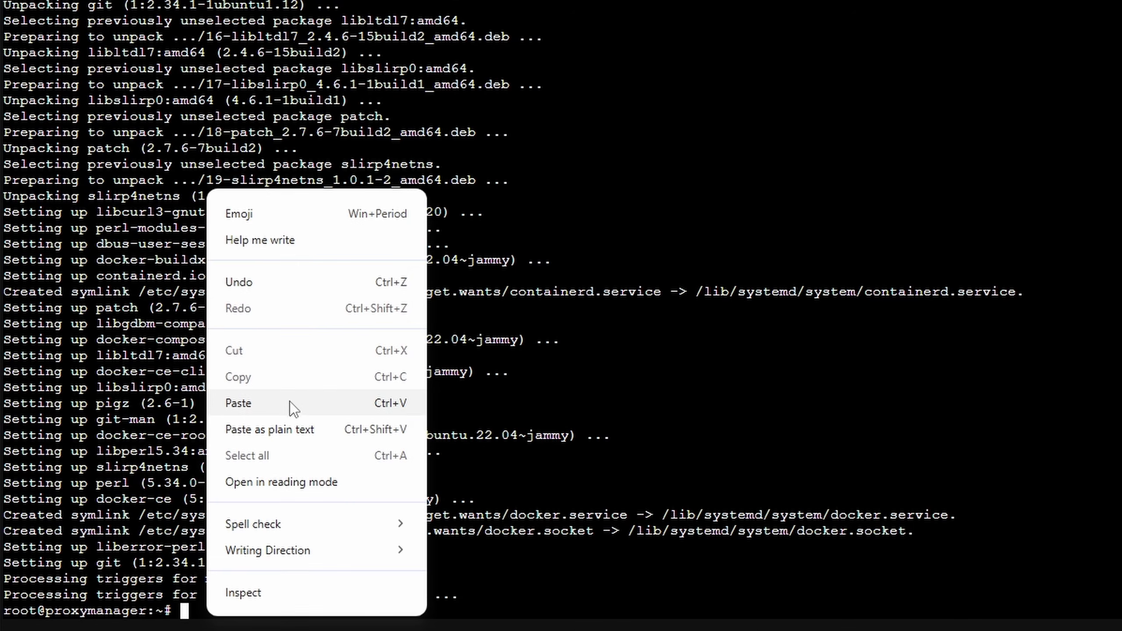
# - Run 'sudo docker run hello-world', check the 'Hello from Docker!' output, then run ls
pyautogui.click(290, 402)
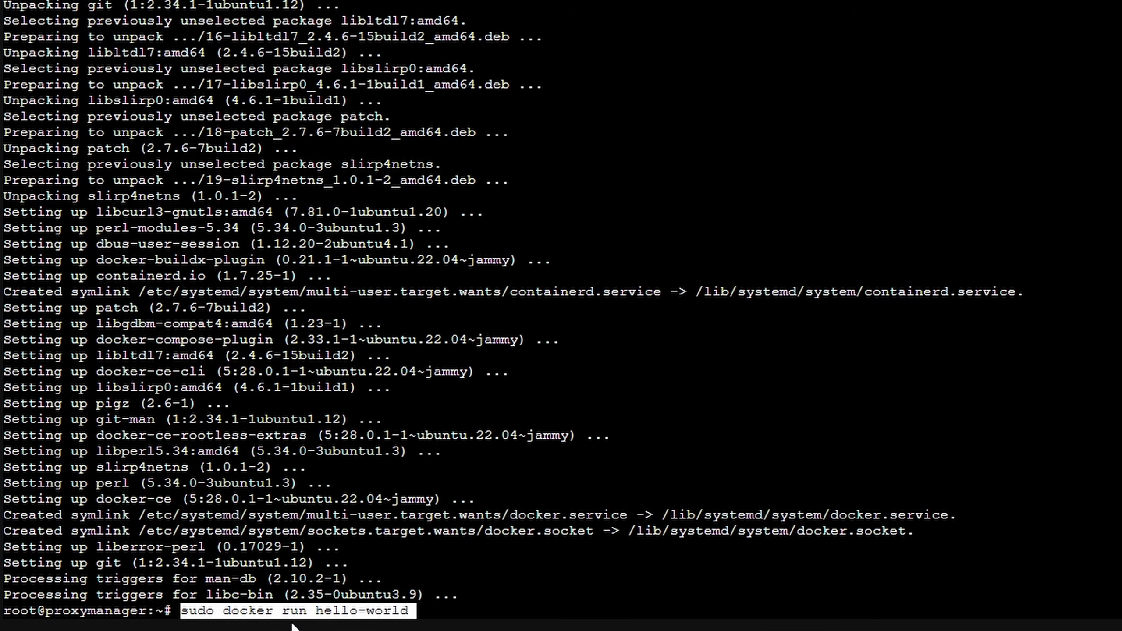
pyautogui.press('Return')
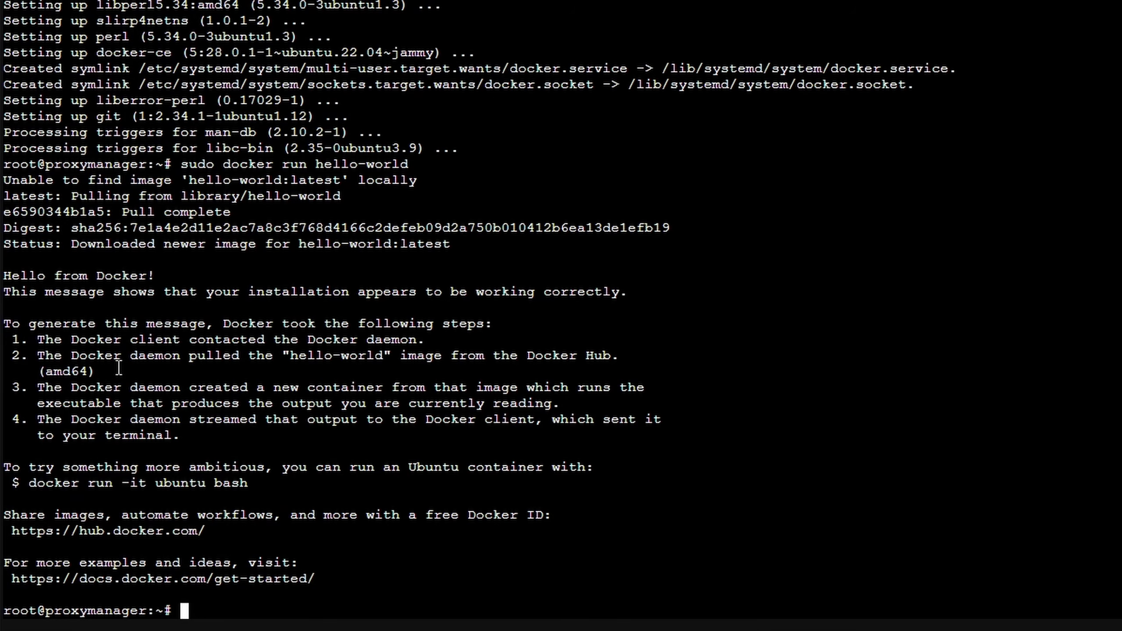
pyautogui.moveTo(4, 275); pyautogui.dragTo(163, 273)
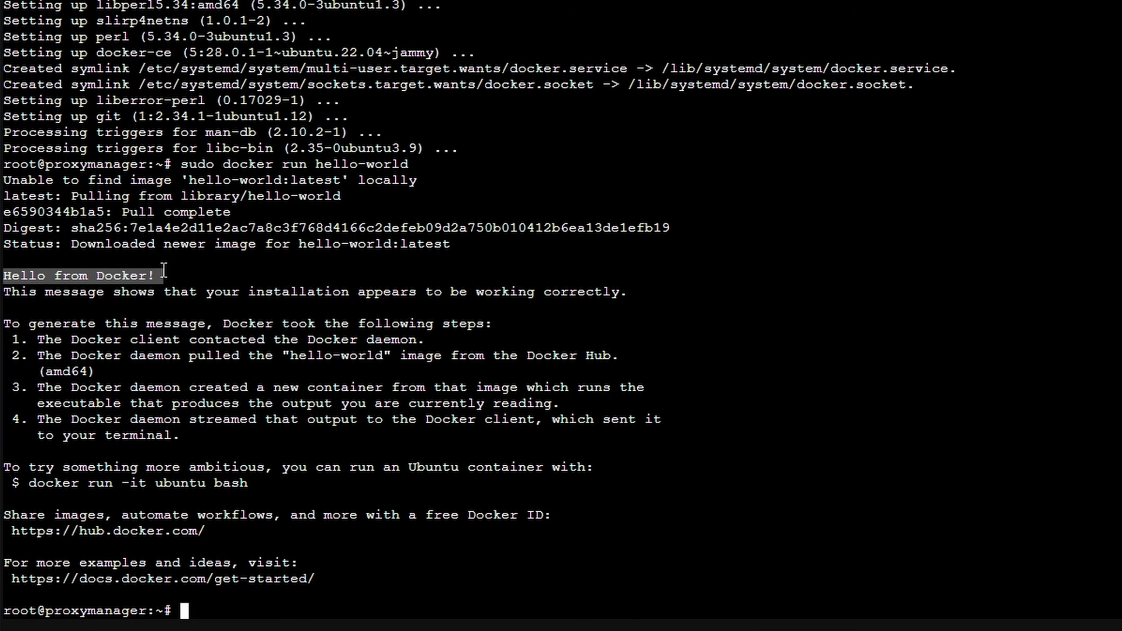
pyautogui.click(179, 317)
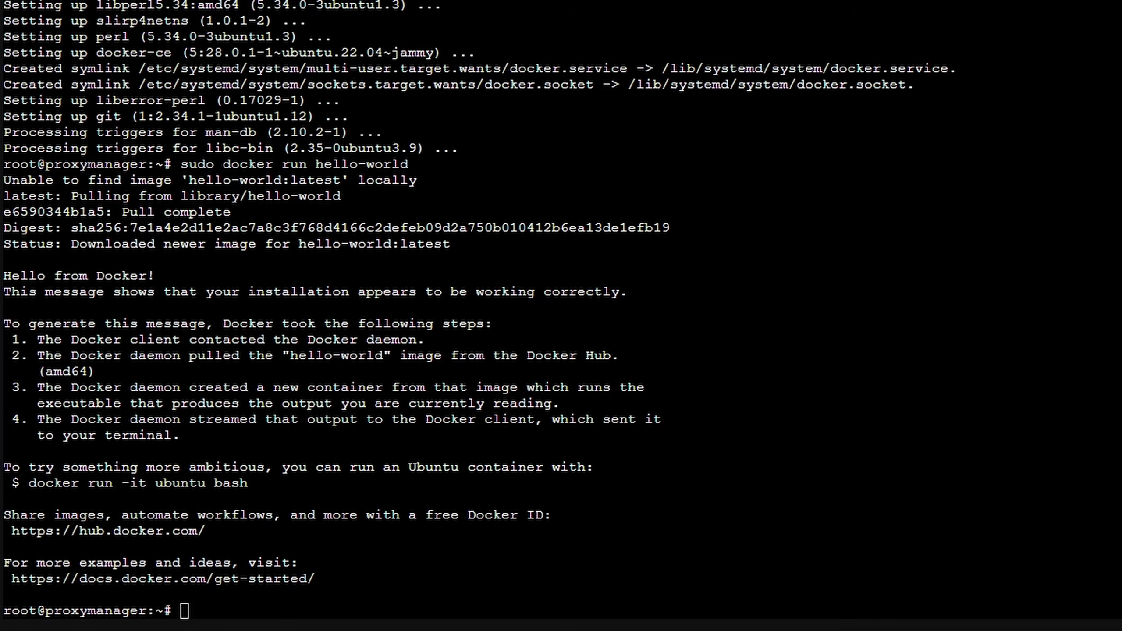
pyautogui.click(244, 613)
pyautogui.rightClick(246, 613)
pyautogui.click(219, 607)
pyautogui.write('ls')
pyautogui.press('Return')
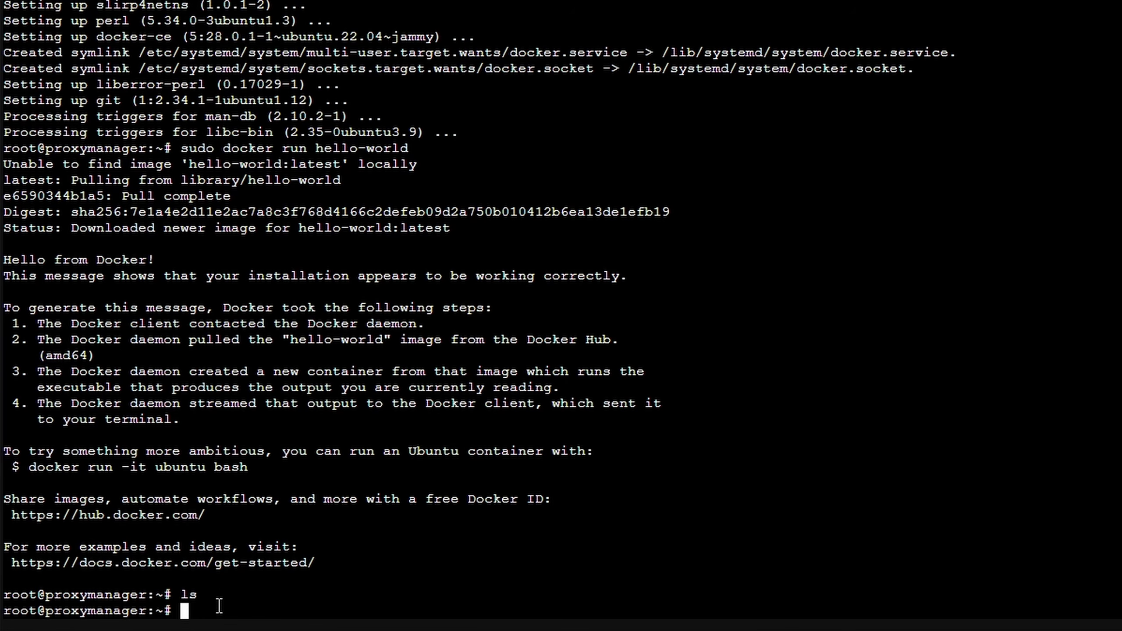
# - Open docker-compose.yml in nano, paste the Nginx Proxy Manager compose config, and save
pyautogui.rightClick(219, 607)
pyautogui.click(287, 393)
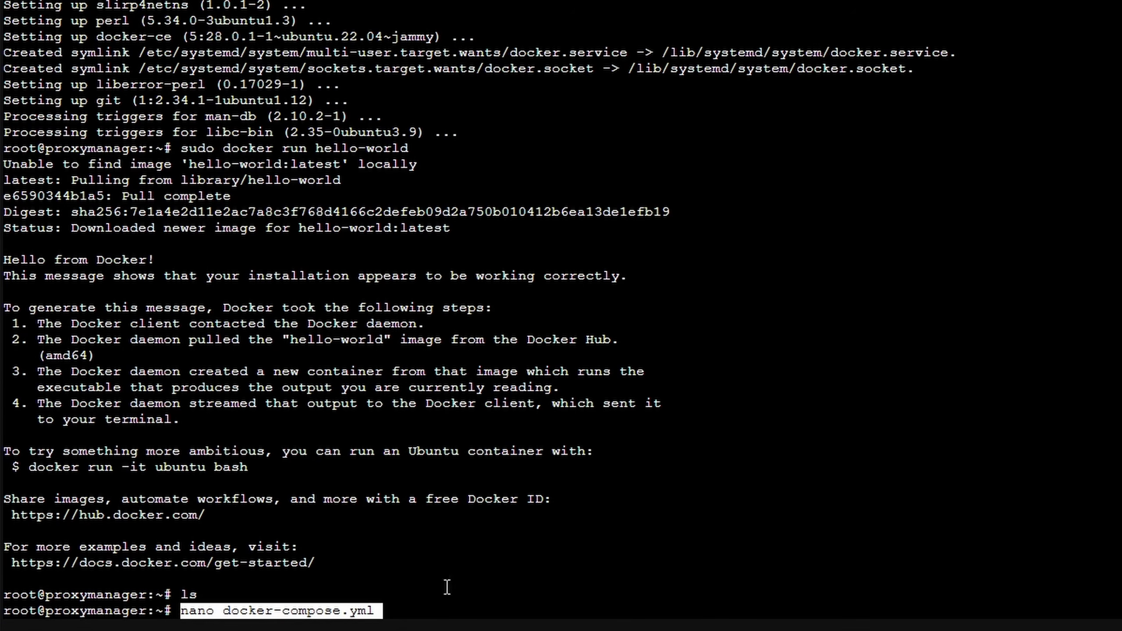
pyautogui.press('Return')
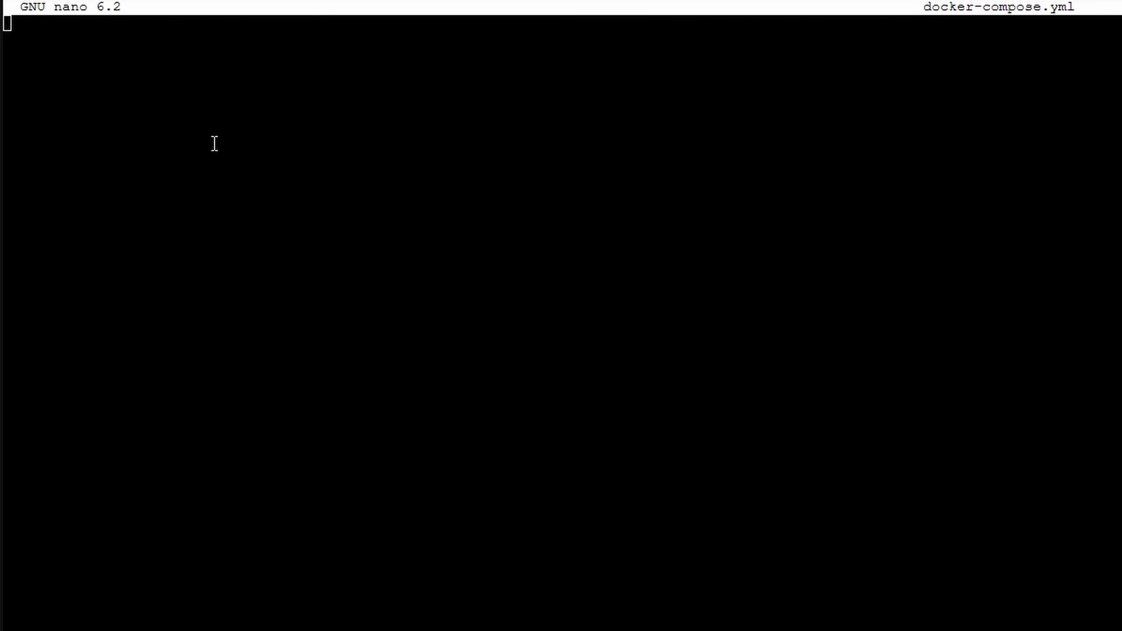
pyautogui.rightClick(171, 128)
pyautogui.click(252, 349)
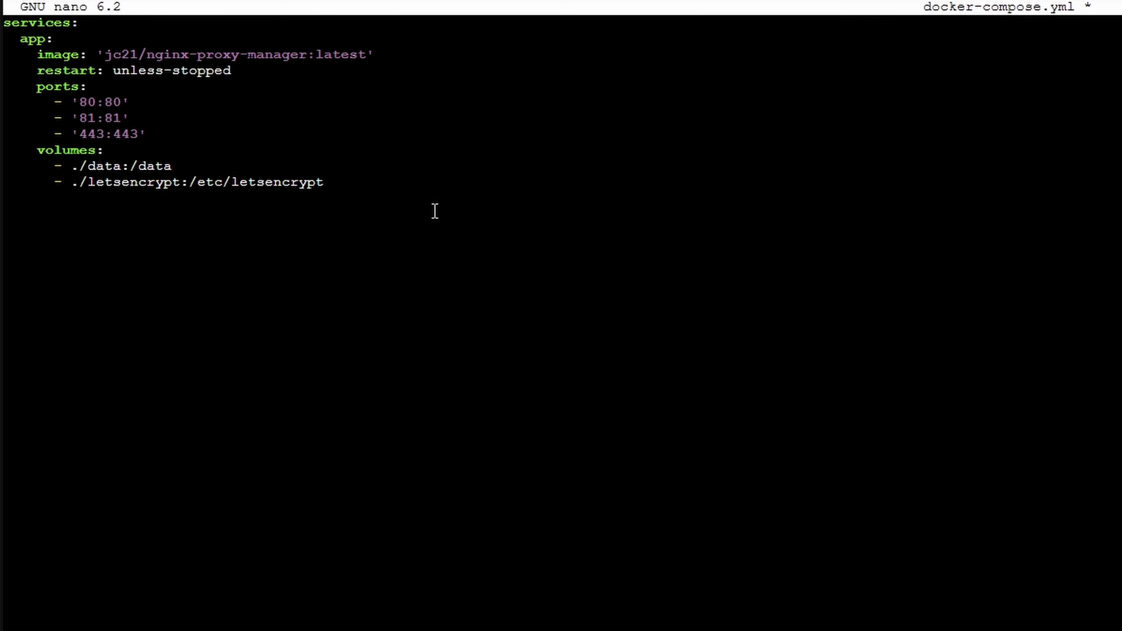
pyautogui.hotkey('ctrl', 'x')
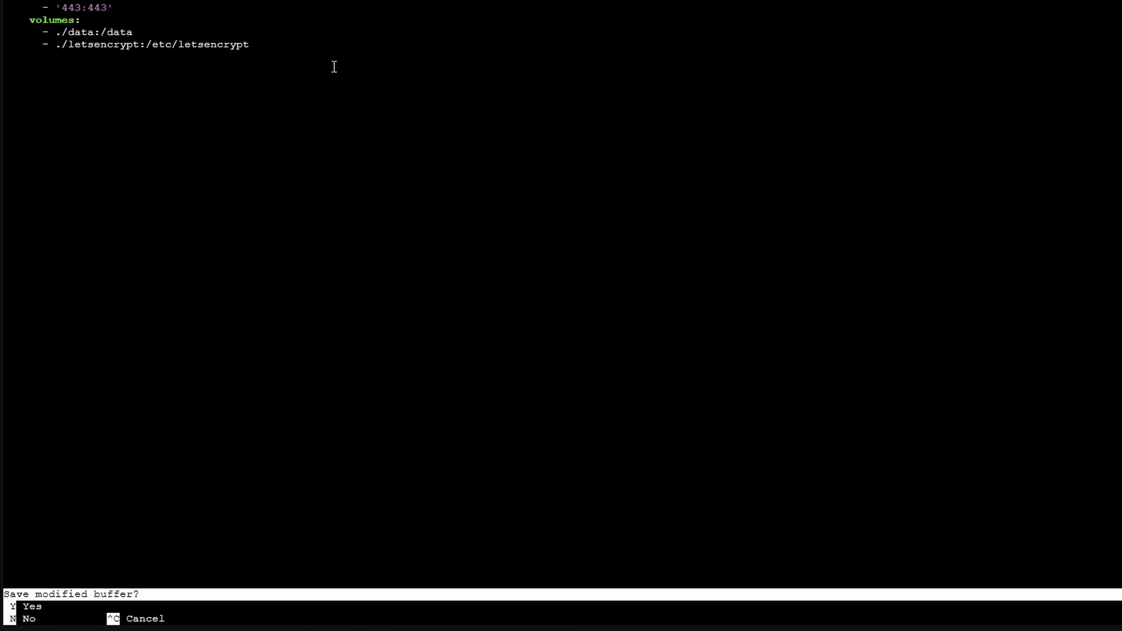
pyautogui.press('y')
pyautogui.press('Return')
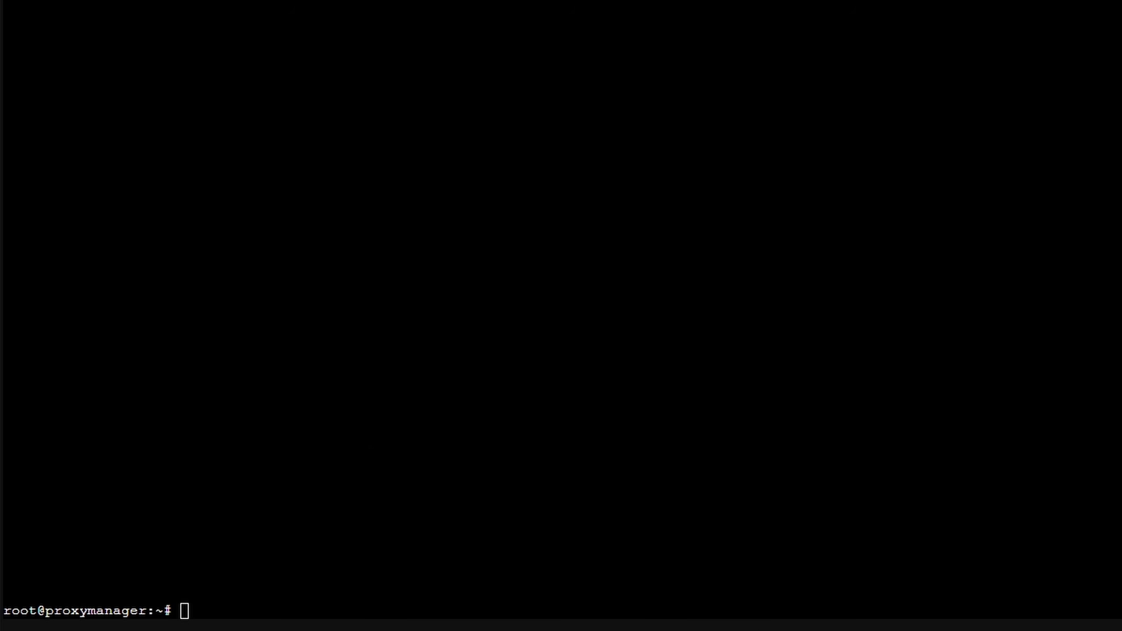
# - Paste and run 'docker compose up -d' to start the Nginx Proxy Manager container
pyautogui.click(306, 562)
pyautogui.rightClick(292, 564)
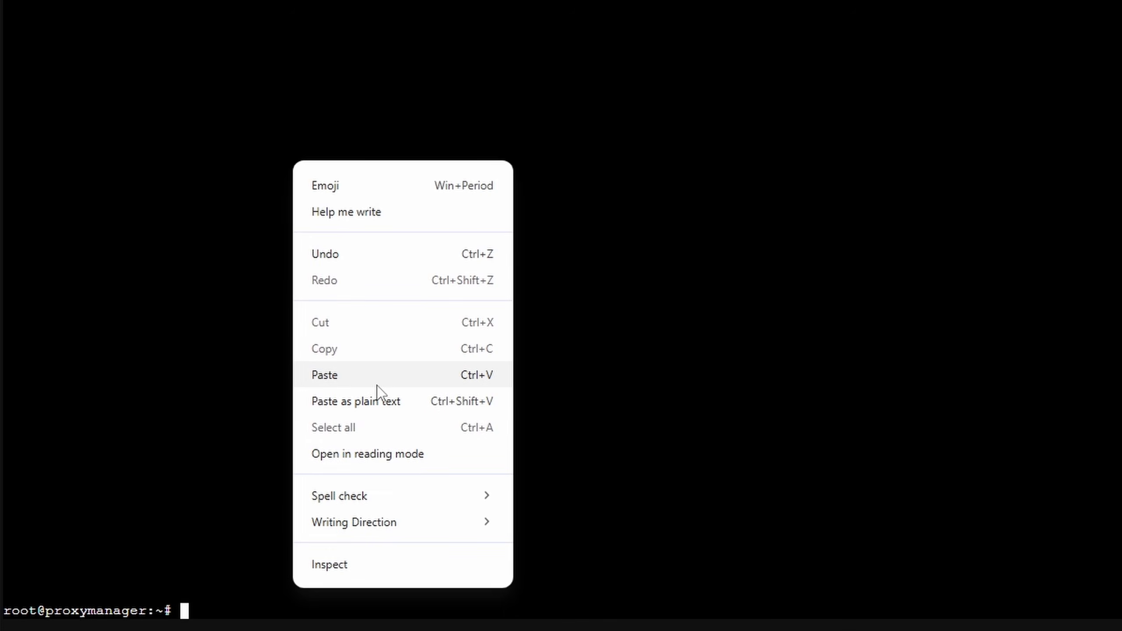
pyautogui.click(377, 385)
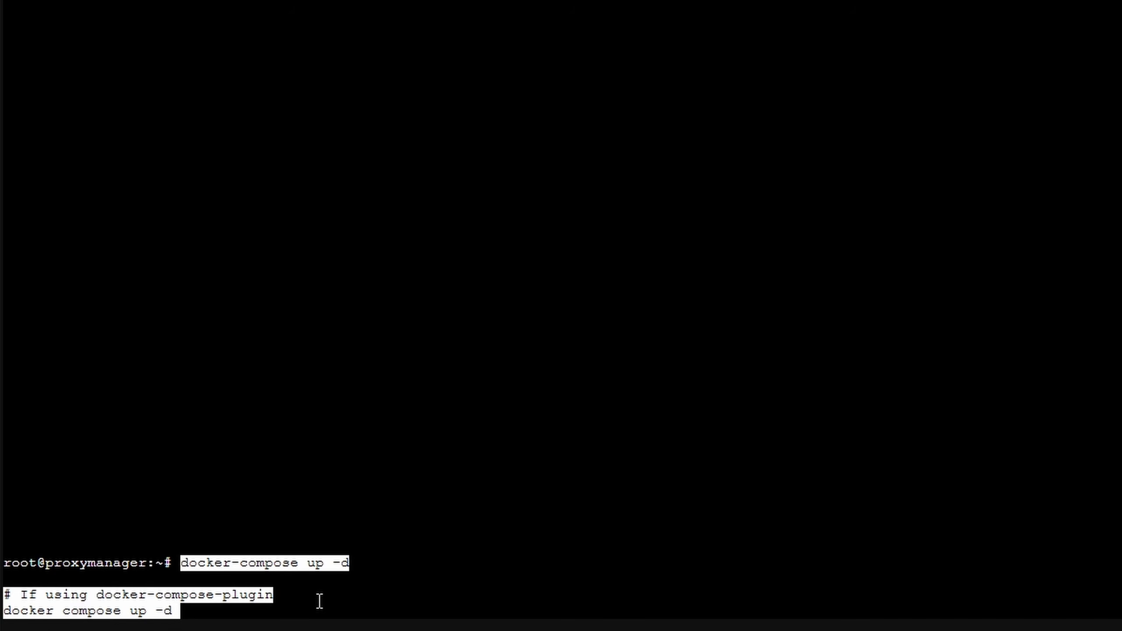
pyautogui.press('Return')
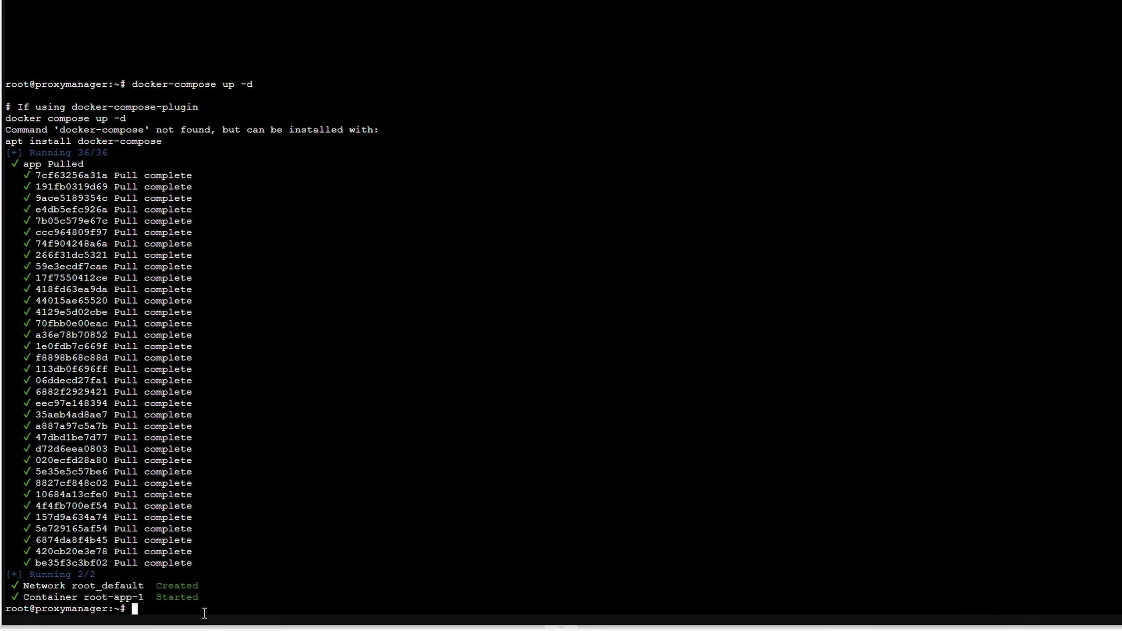
# - Run ip a and copy the container's eth0 address 192.168.50.233
pyautogui.write('ip a')
pyautogui.press('Return')
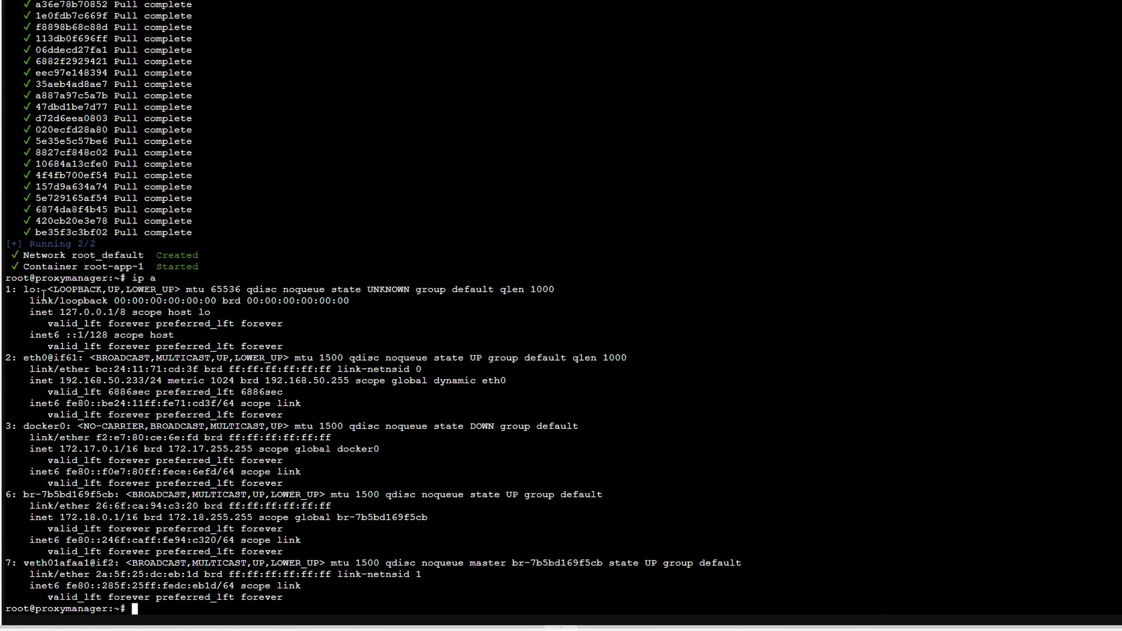
pyautogui.moveTo(66, 358); pyautogui.dragTo(145, 358)
pyautogui.moveTo(60, 380); pyautogui.dragTo(143, 381)
pyautogui.rightClick(143, 379)
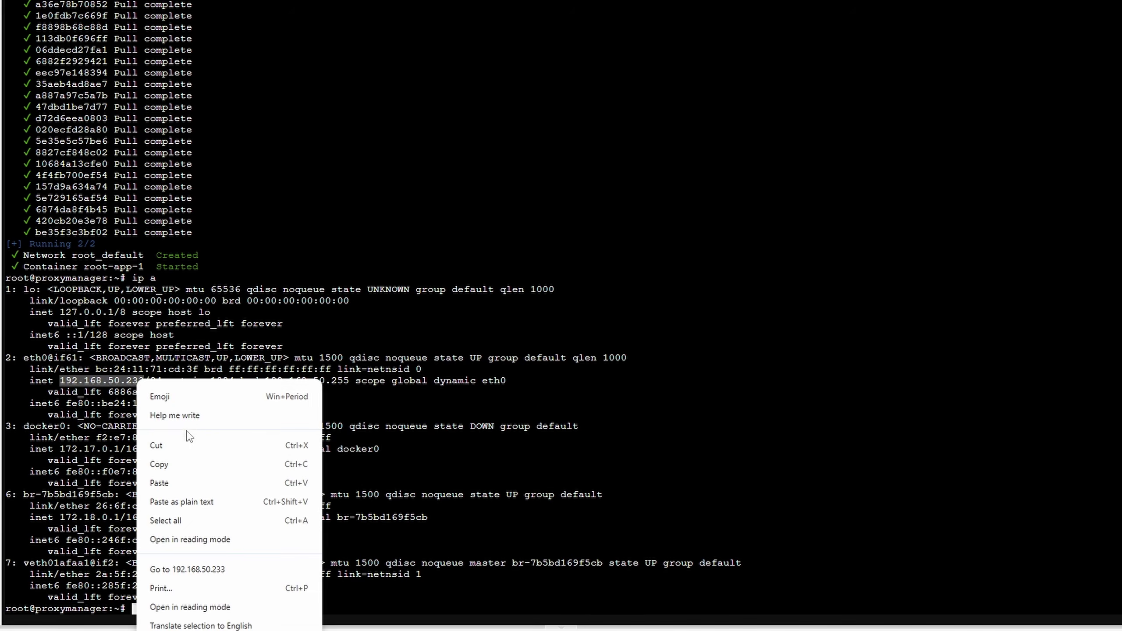
pyautogui.click(181, 464)
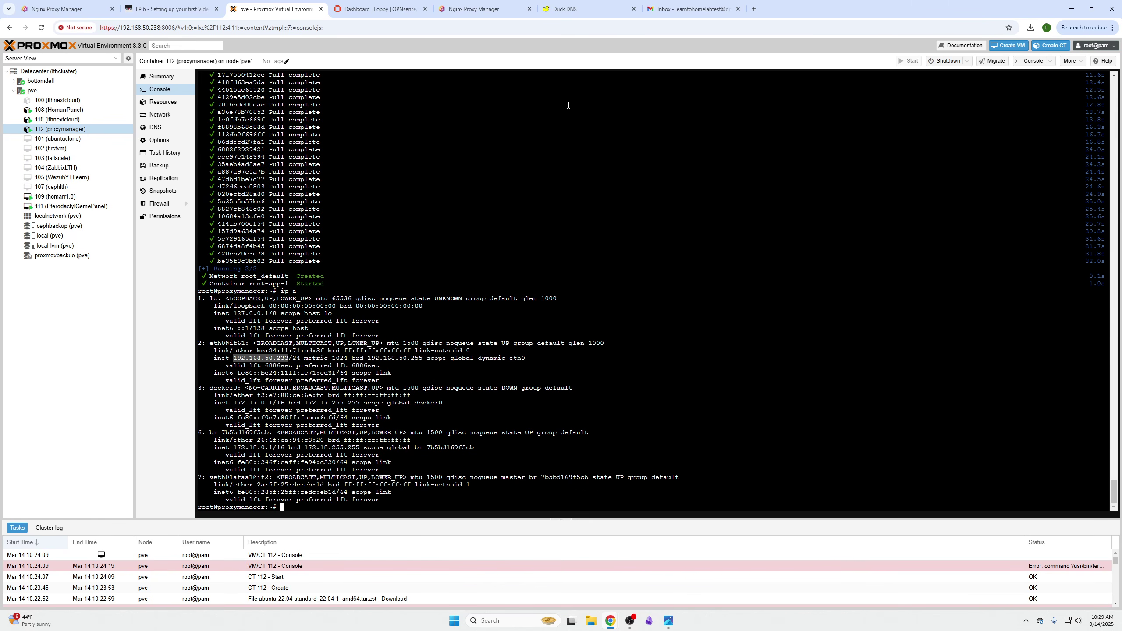
# - Load 192.168.50.233:81 in a new browser tab
pyautogui.hotkey('ctrl', 't')
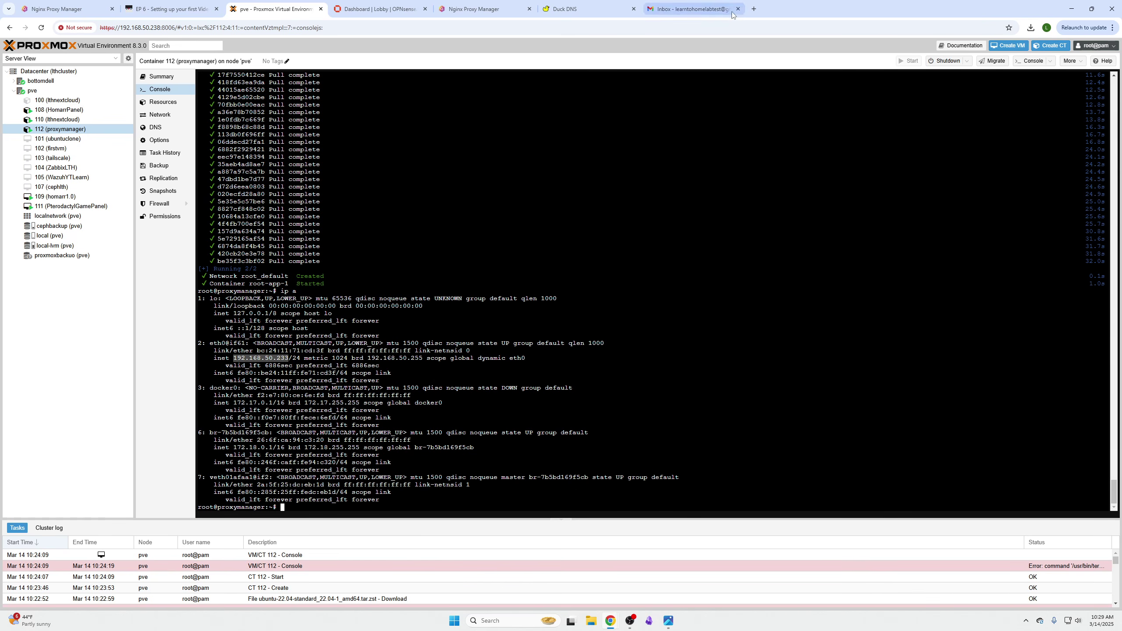
pyautogui.hotkey('ctrl', 'v')
pyautogui.write(':81')
pyautogui.press('Return')
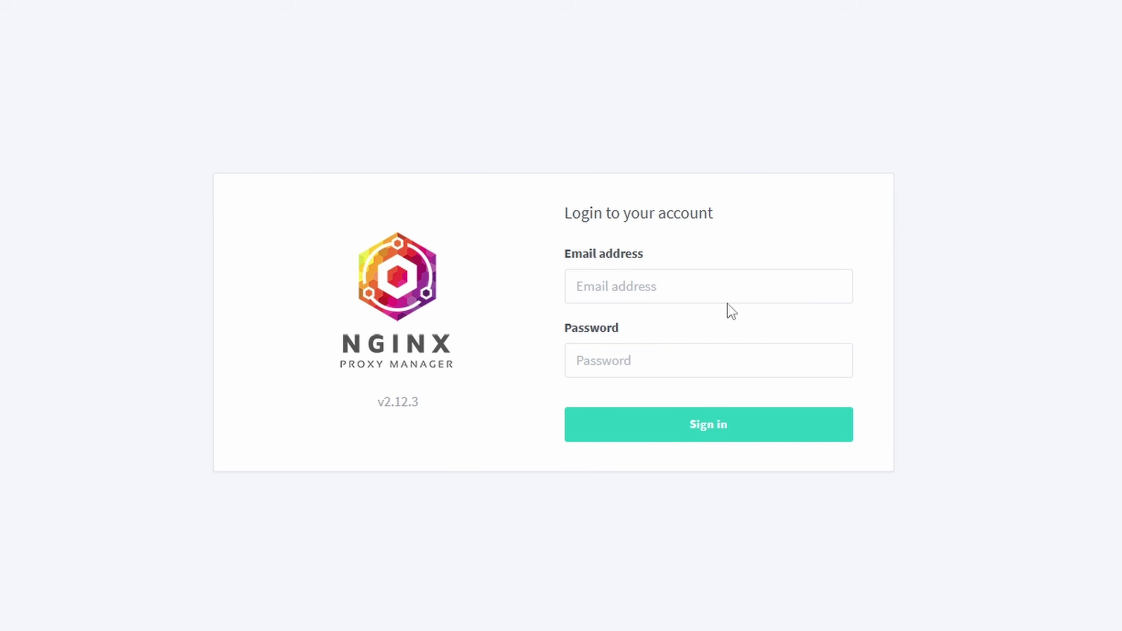
# - Sign in to Nginx Proxy Manager with the default admin email and password
pyautogui.click(760, 279)
pyautogui.write('admin@example.com')
pyautogui.click(692, 367)
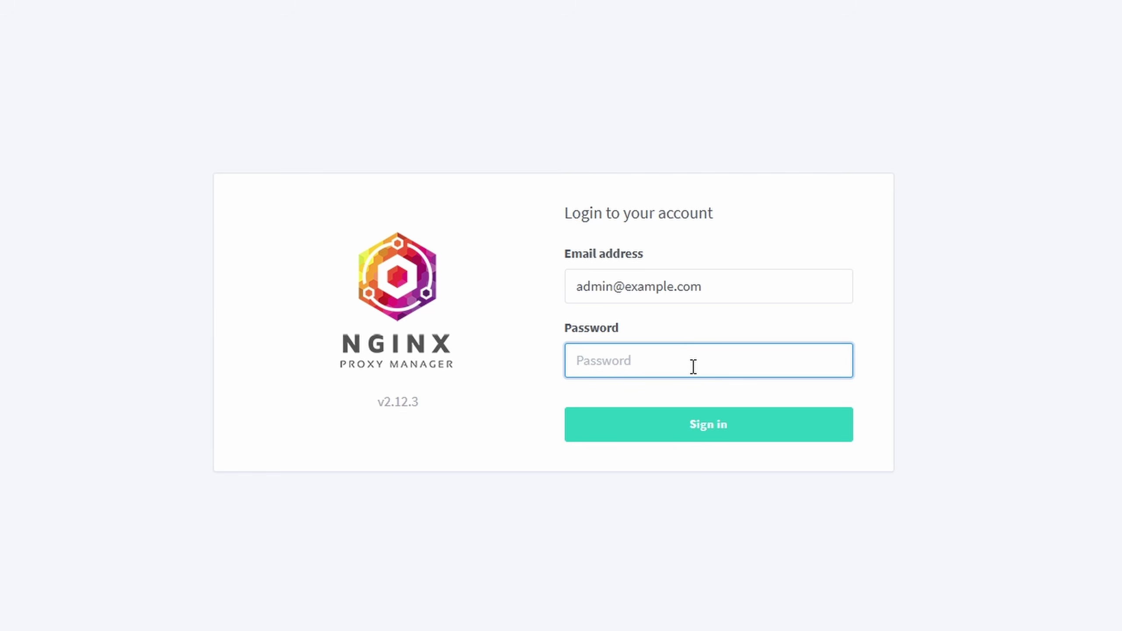
pyautogui.write('changeme')
pyautogui.hotkey('ctrl', 'a')
pyautogui.press('BackSpace')
pyautogui.write('changeme')
pyautogui.click(688, 428)
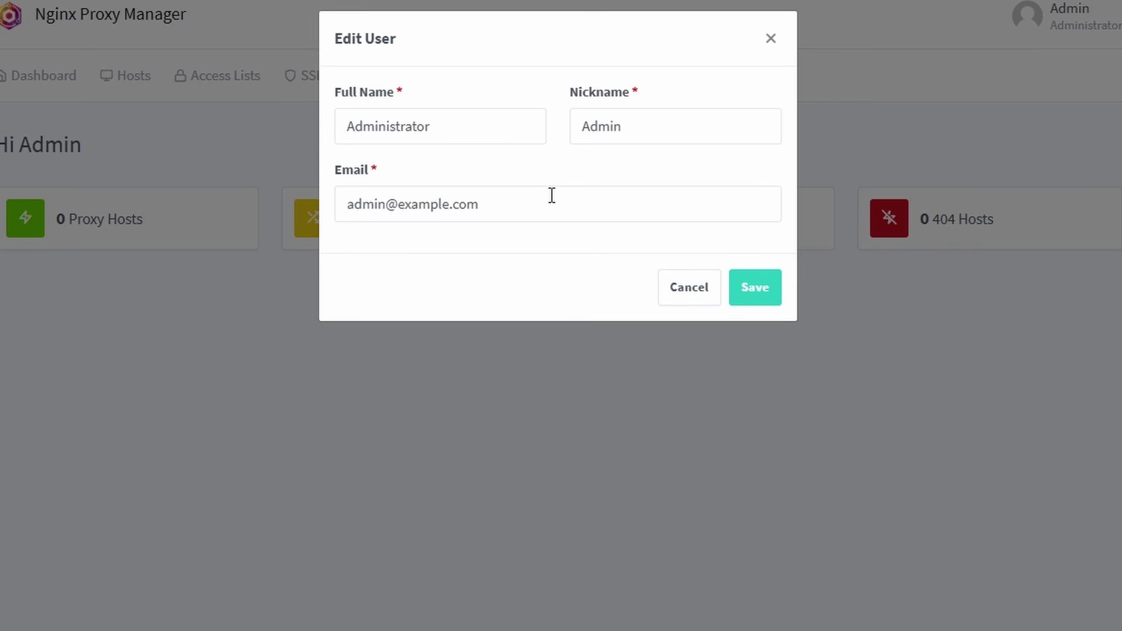
# - Replace the administrator's email with the address copied from the Google account and save
pyautogui.click(545, 217)
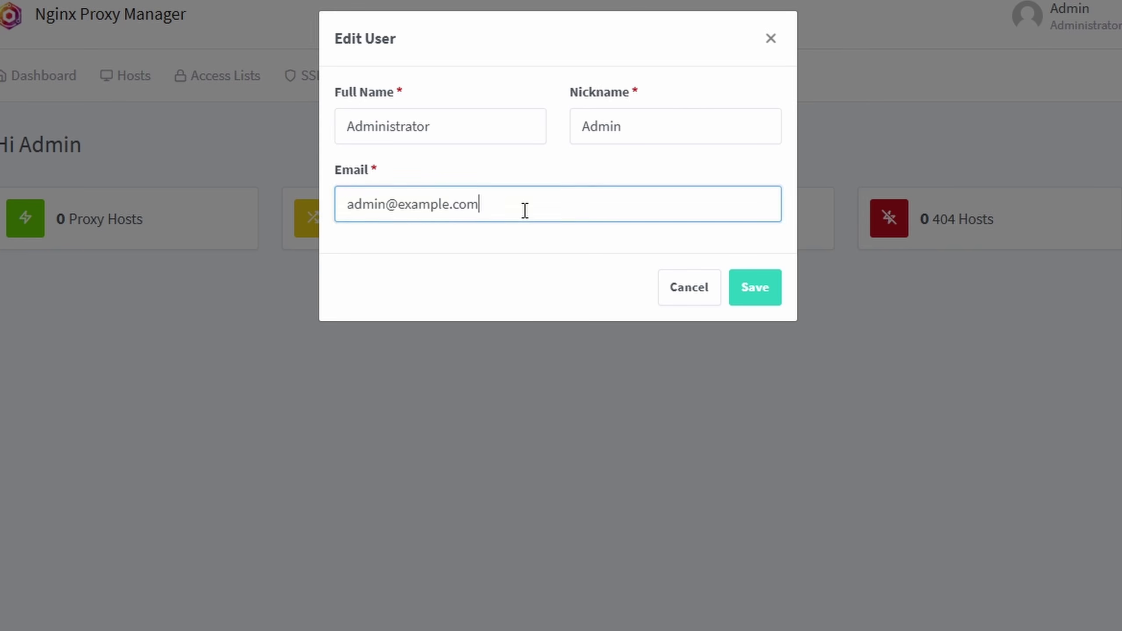
pyautogui.hotkey('ctrl', 'a')
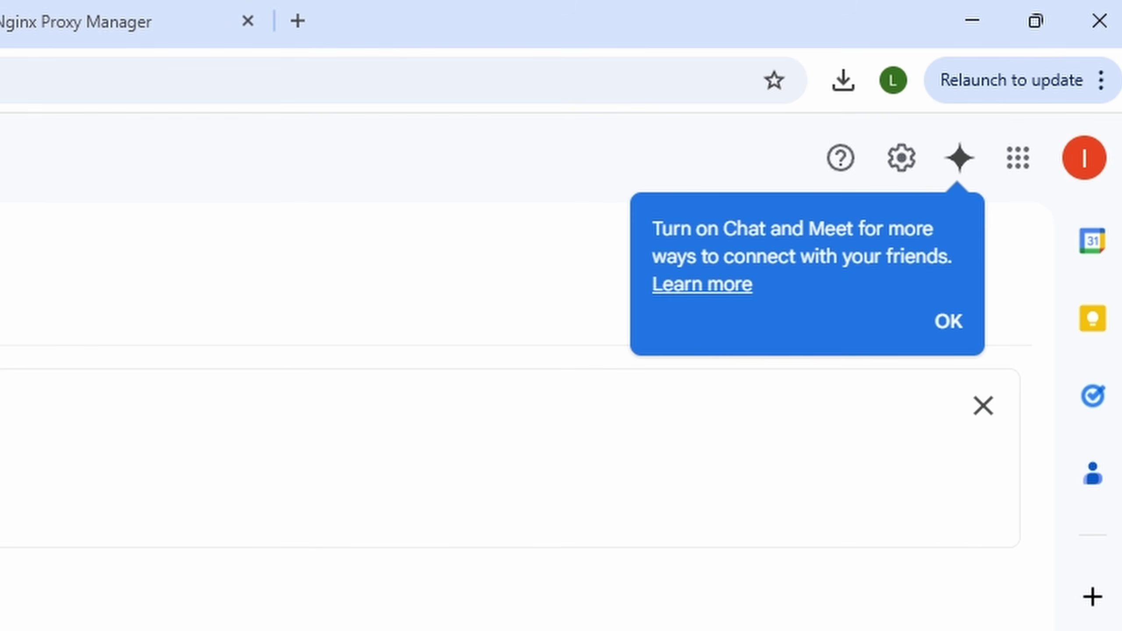
pyautogui.click(949, 323)
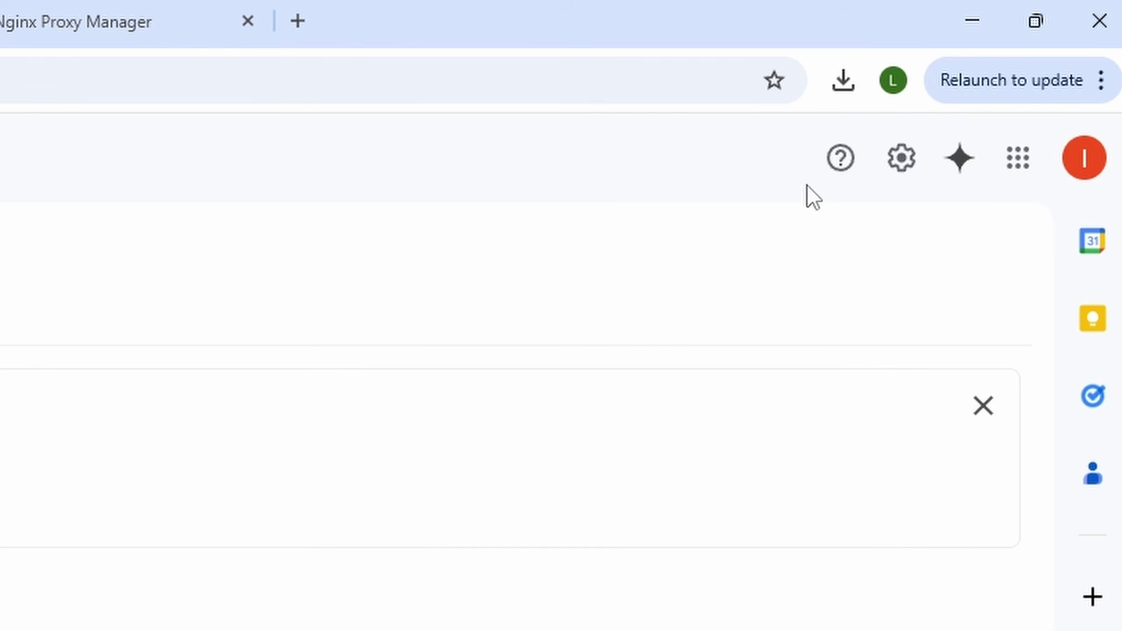
pyautogui.click(1085, 158)
pyautogui.moveTo(683, 244); pyautogui.dragTo(933, 244)
pyautogui.rightClick(909, 244)
pyautogui.click(845, 279)
pyautogui.click(21, 46)
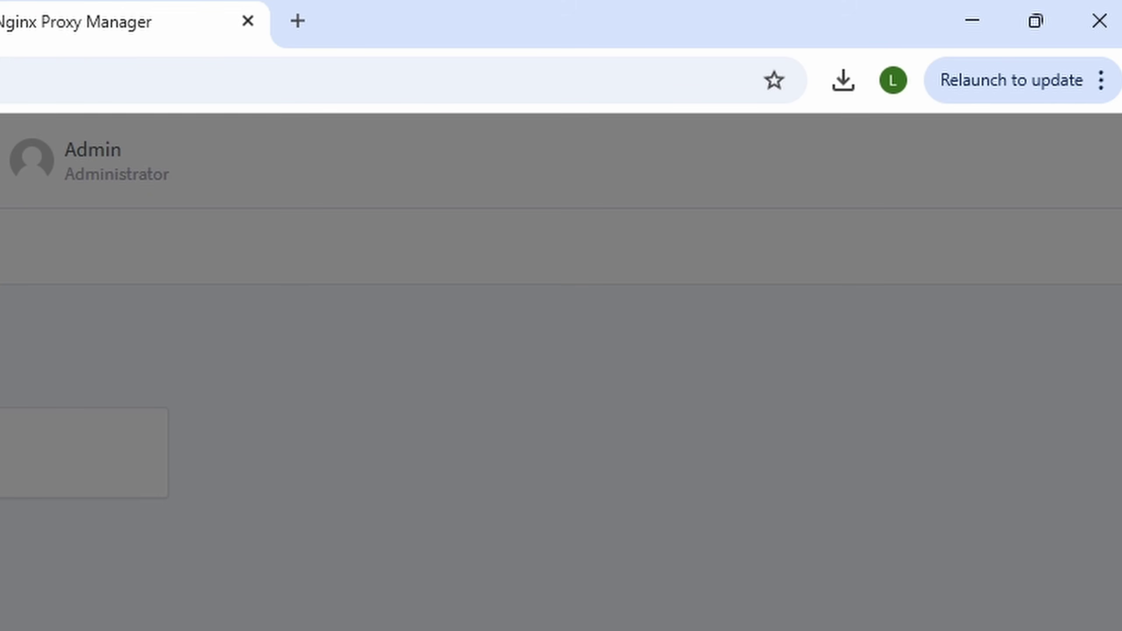
pyautogui.click(755, 287)
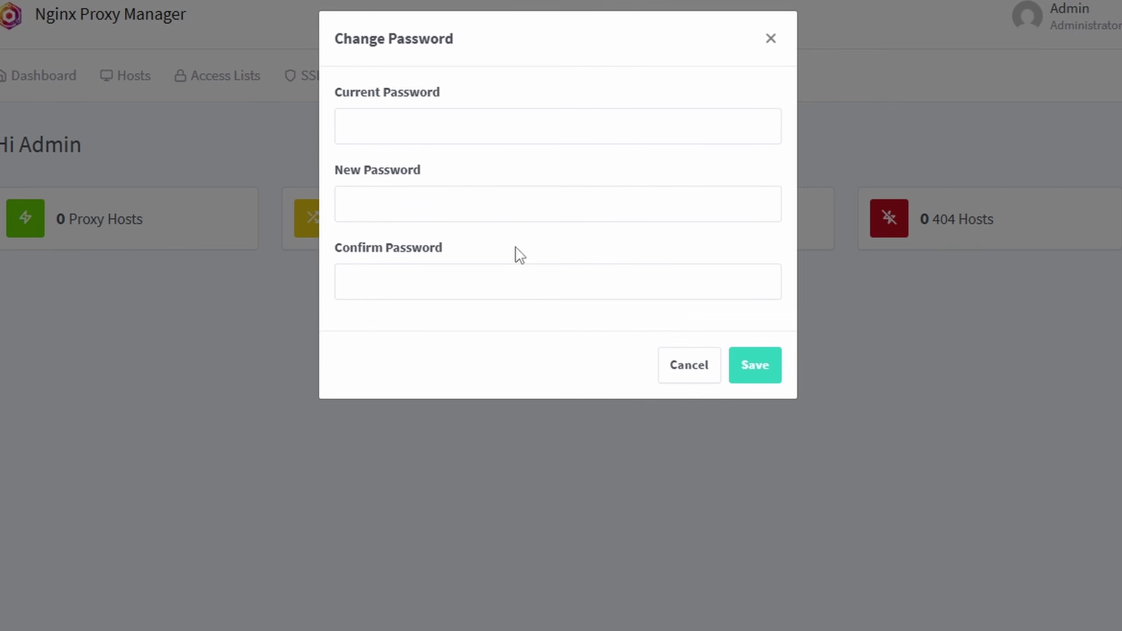
# - Change the admin password from the default to a new one, then return to the Proxmox tab
pyautogui.click(460, 124)
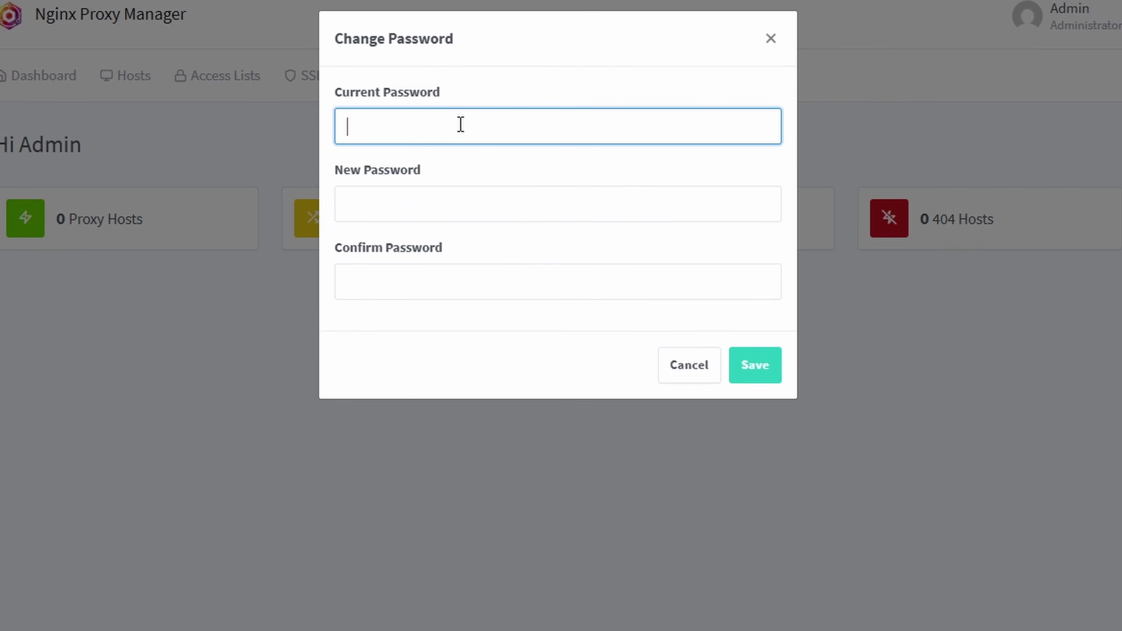
pyautogui.write('changeme')
pyautogui.hotkey('ctrl', 'a')
pyautogui.press('BackSpace')
pyautogui.write('changeme')
pyautogui.press('Tab')
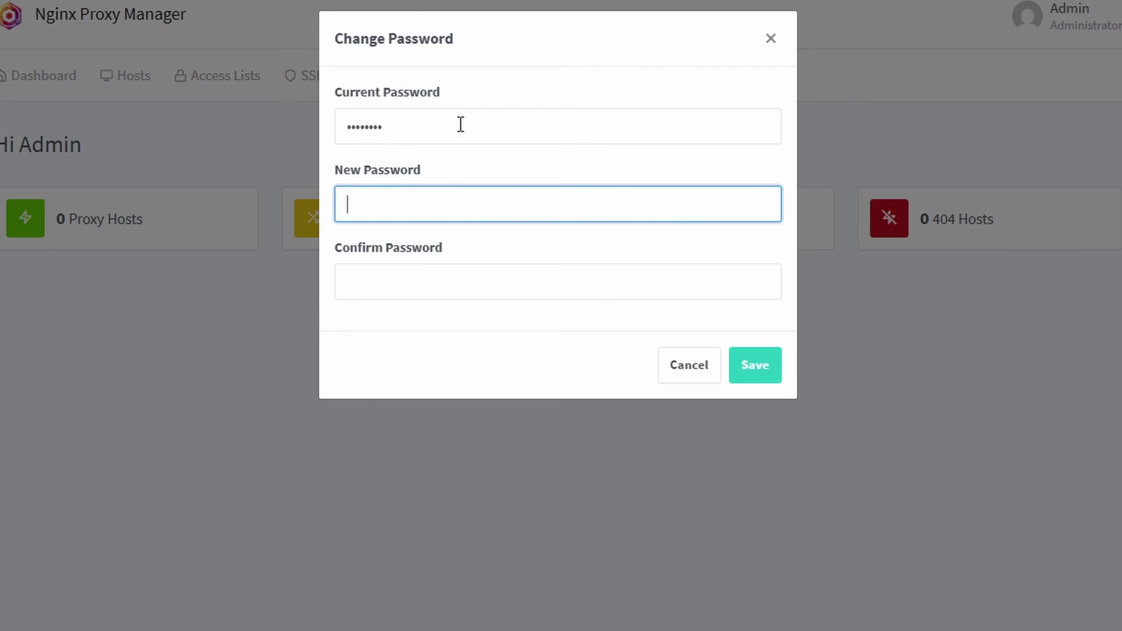
pyautogui.write('newpasswd')
pyautogui.press('Tab')
pyautogui.write('newpasswd')
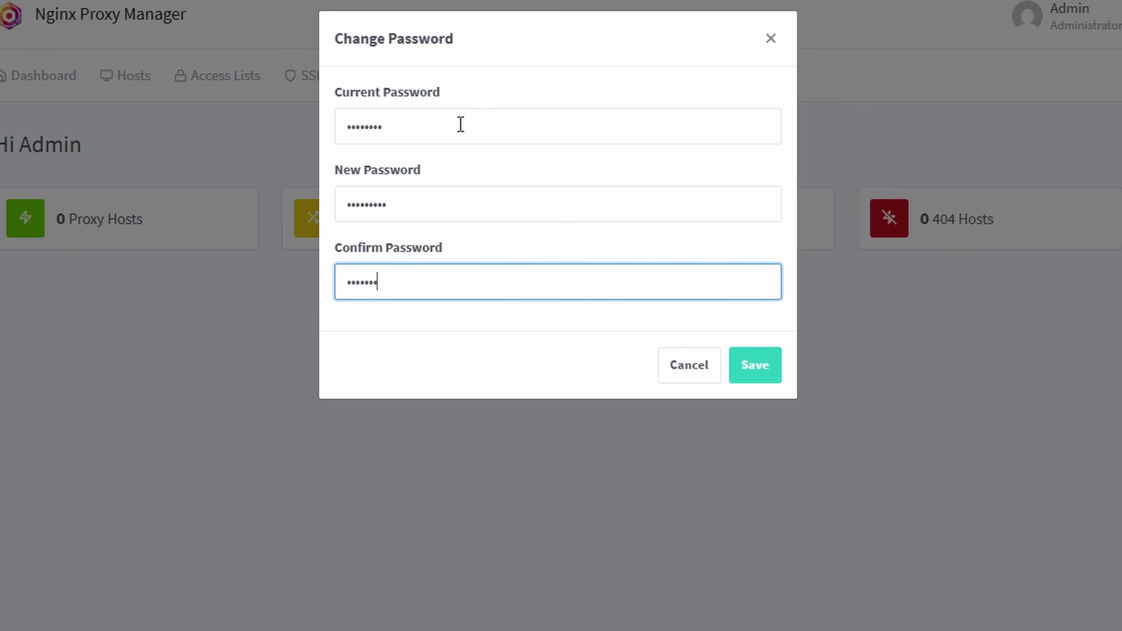
pyautogui.click(747, 376)
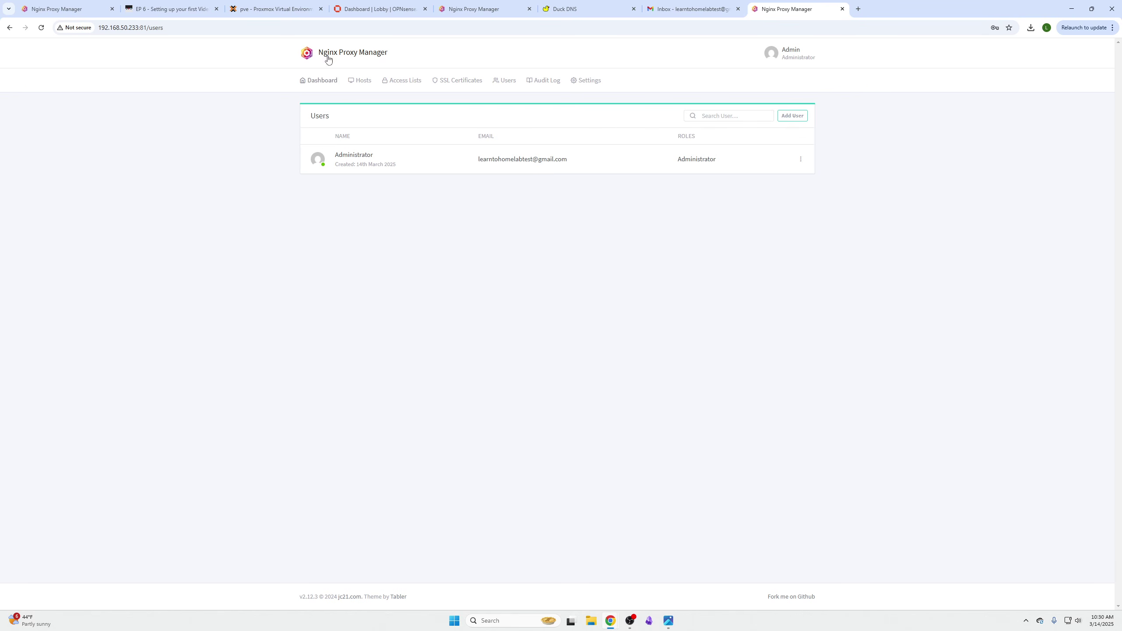
pyautogui.click(288, 6)
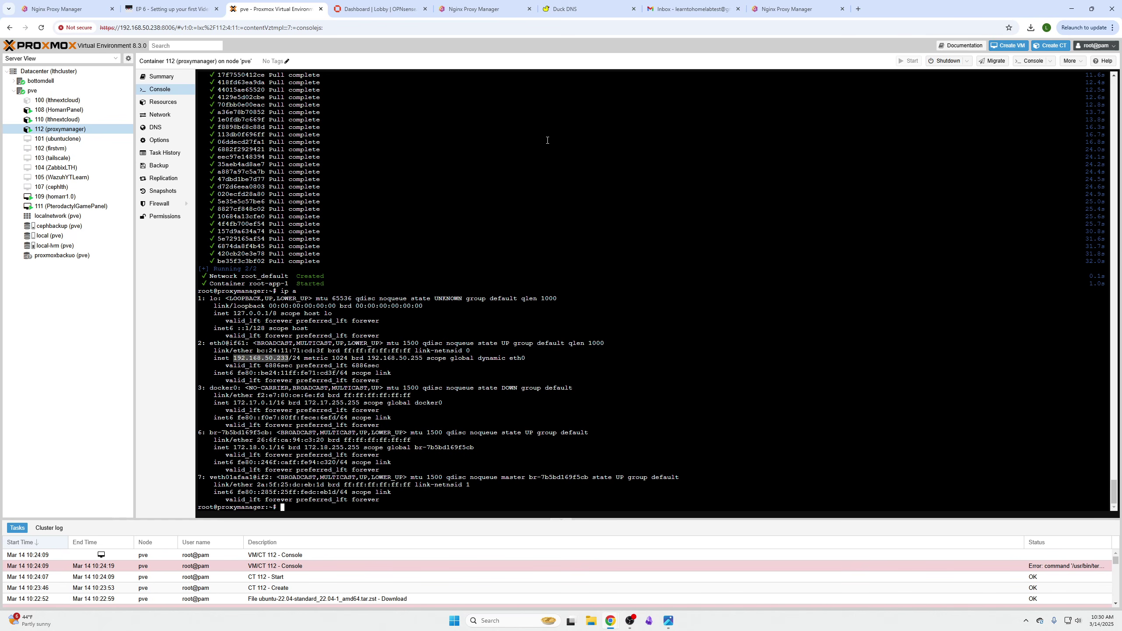
# - Sign in to Duck DNS with the second Google account, allow access and pass the reCaptcha
pyautogui.click(570, 9)
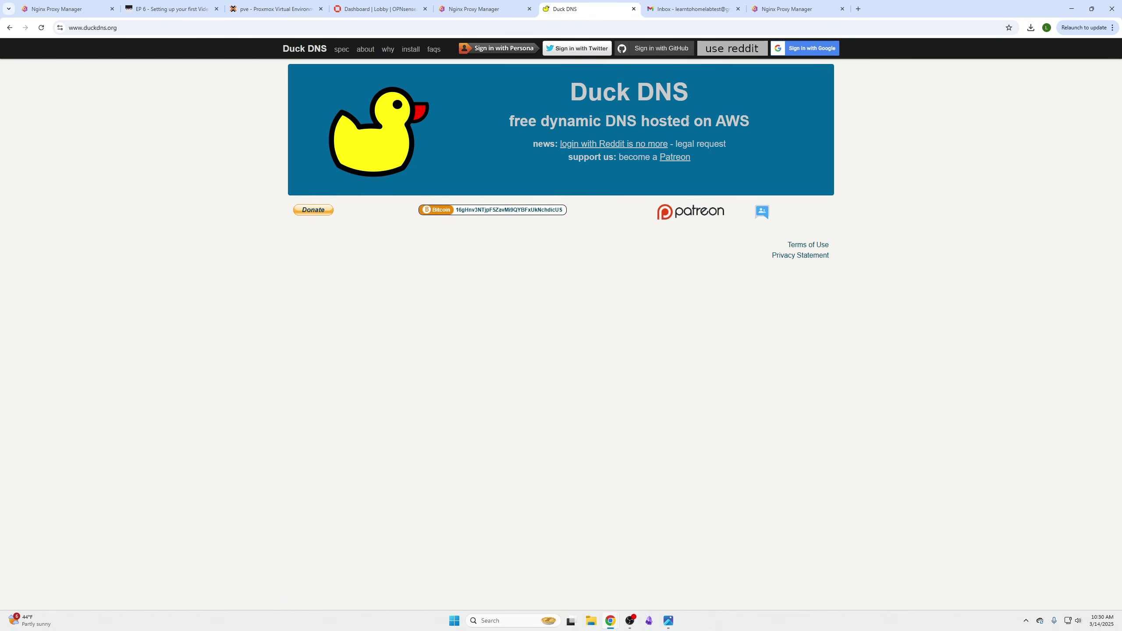
pyautogui.click(812, 50)
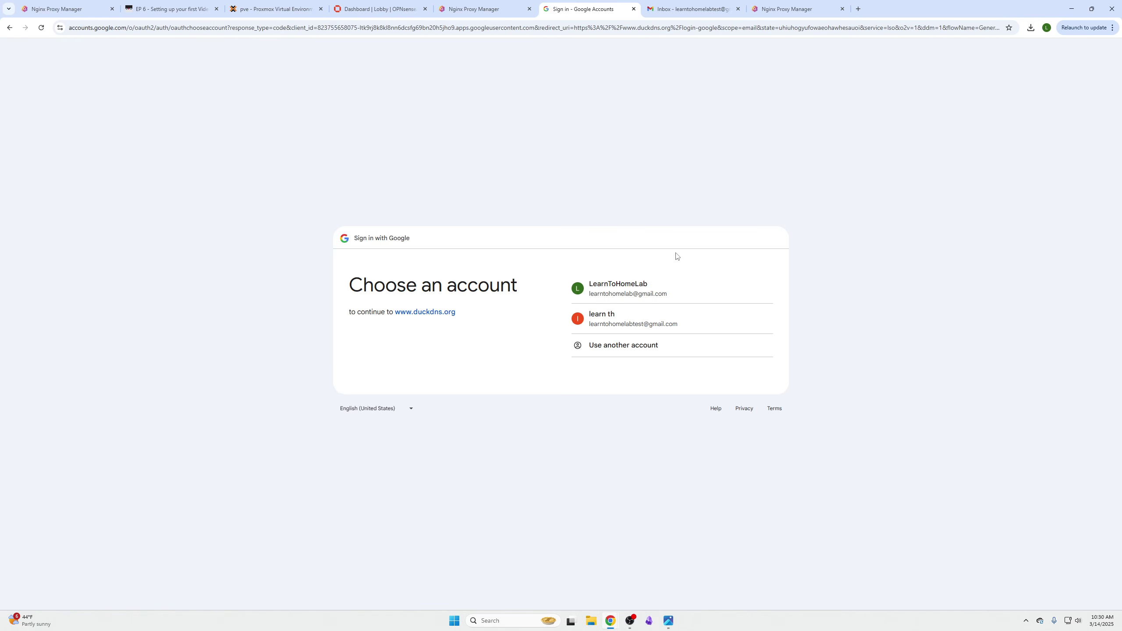
pyautogui.click(669, 324)
pyautogui.click(715, 371)
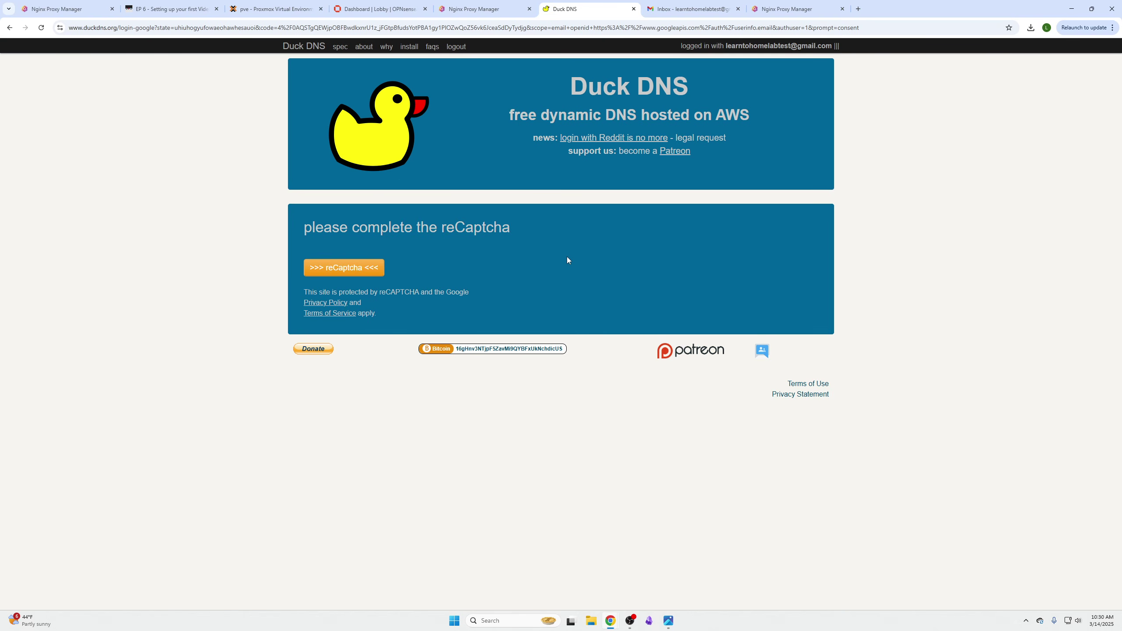
pyautogui.click(345, 268)
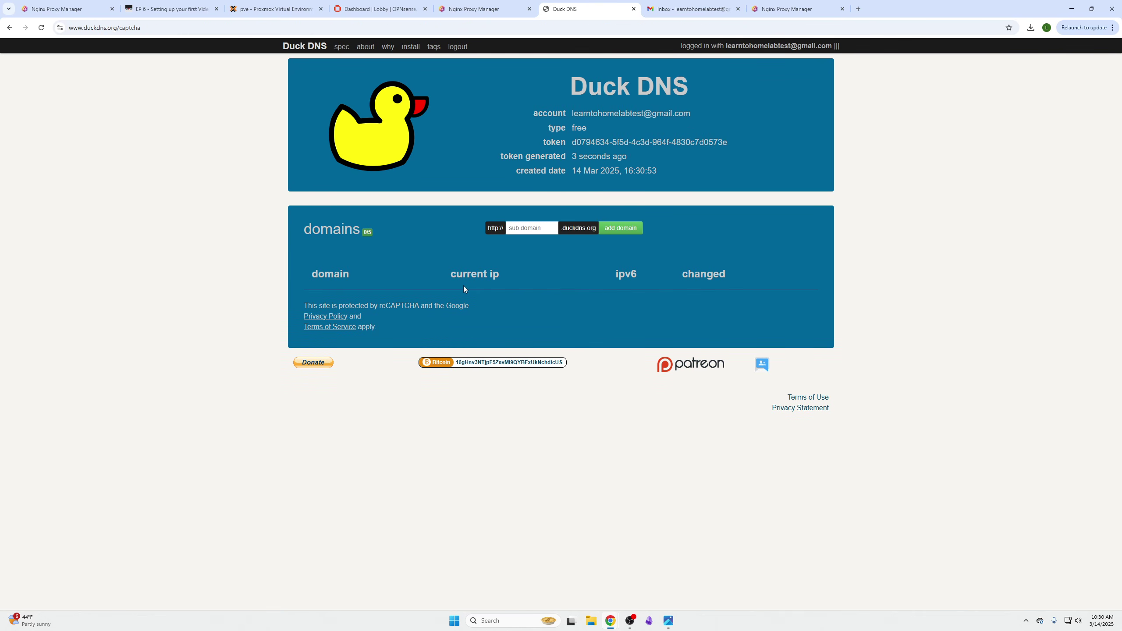
# - Try the subdomain learn, then add lthlearn after learn is rejected as taken
pyautogui.click(520, 235)
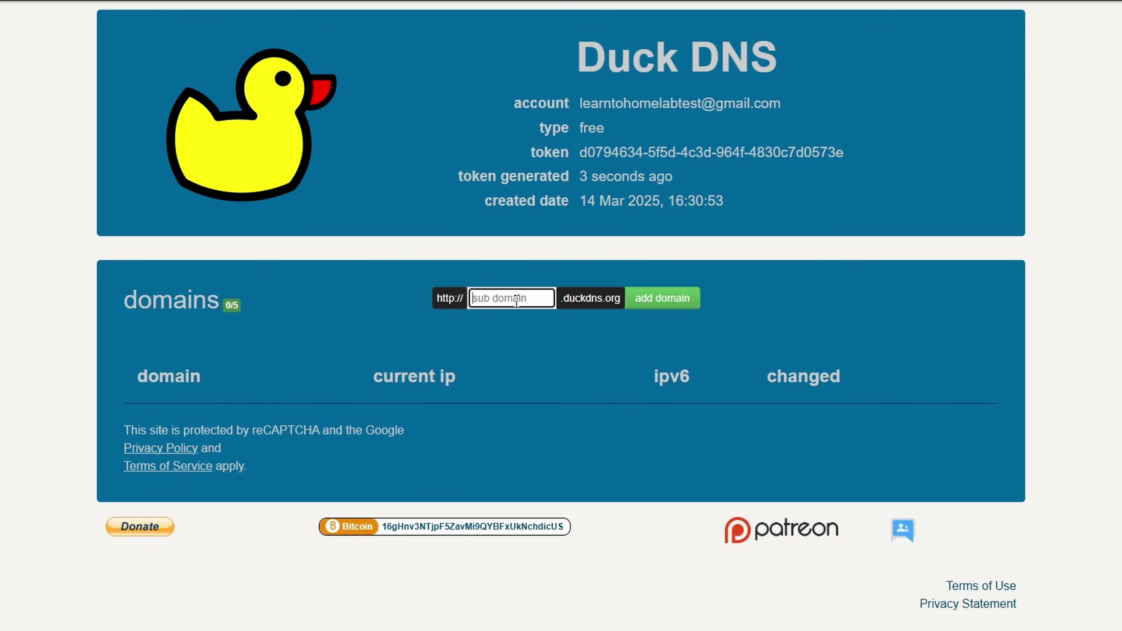
pyautogui.write('learn')
pyautogui.click(661, 305)
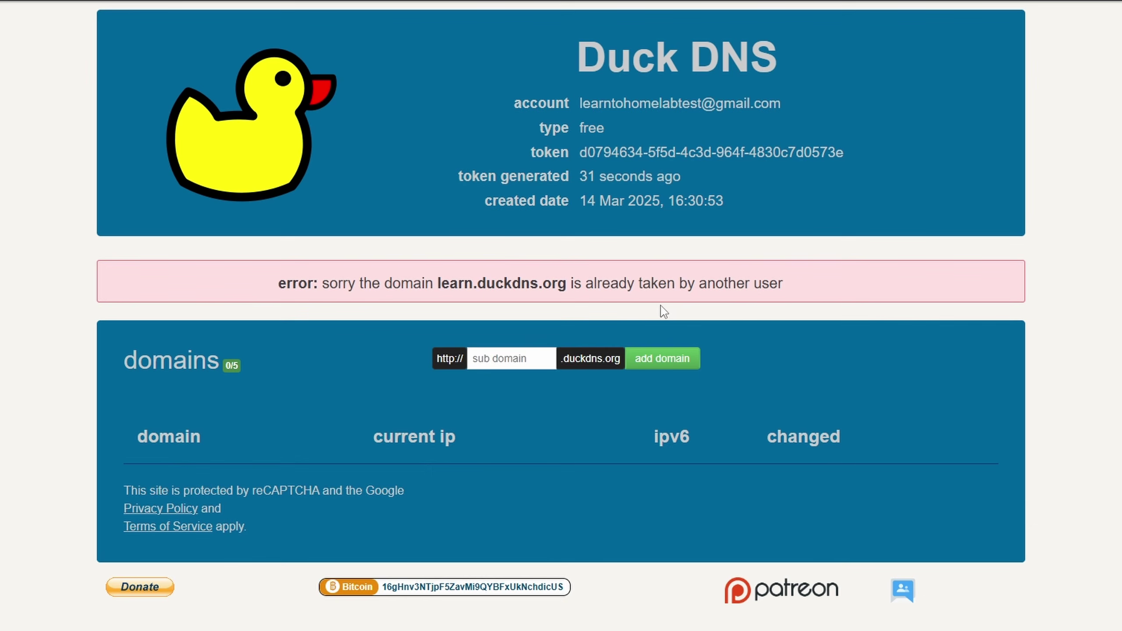
pyautogui.click(521, 362)
pyautogui.write('lthlearn')
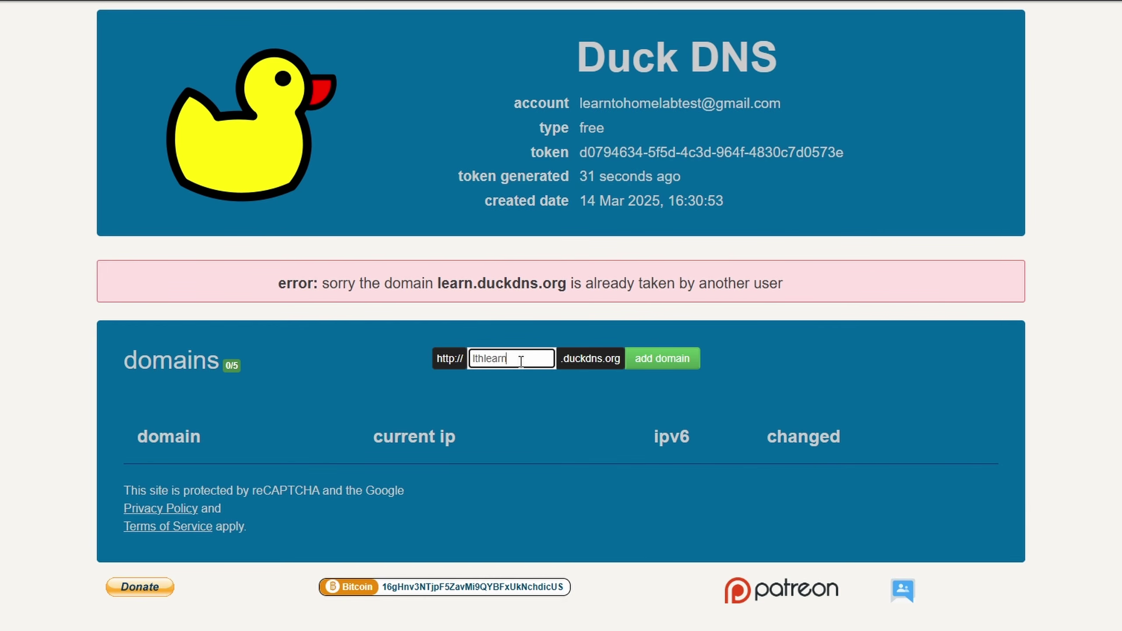
pyautogui.click(651, 362)
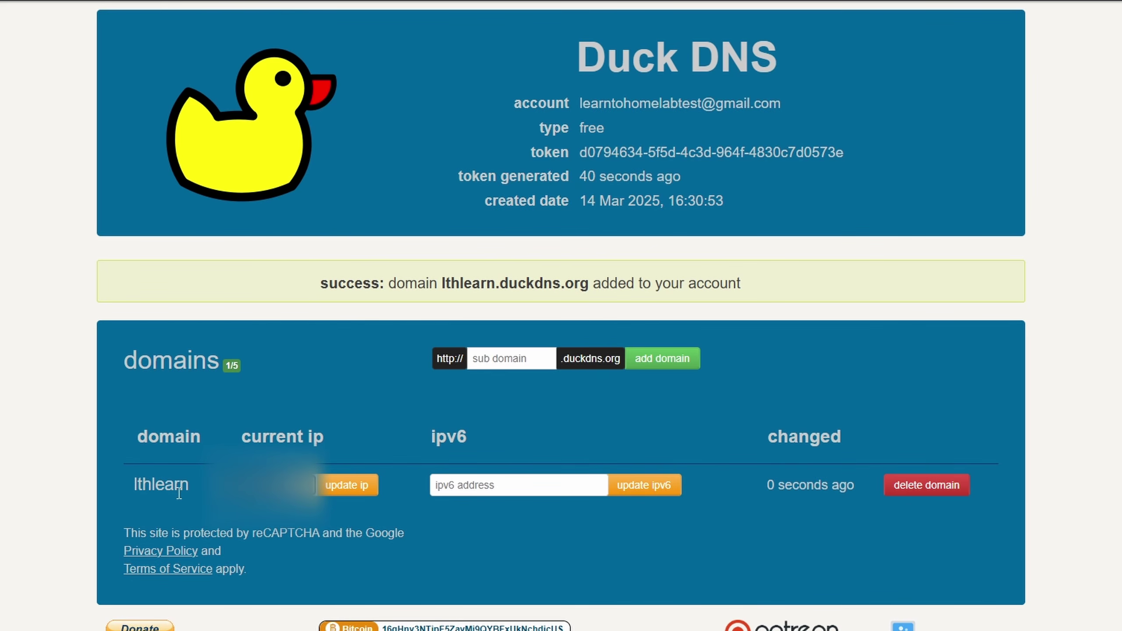
# - Copy the proxy manager's IP from its address bar into lthlearn's current ip field
pyautogui.press('super+v')
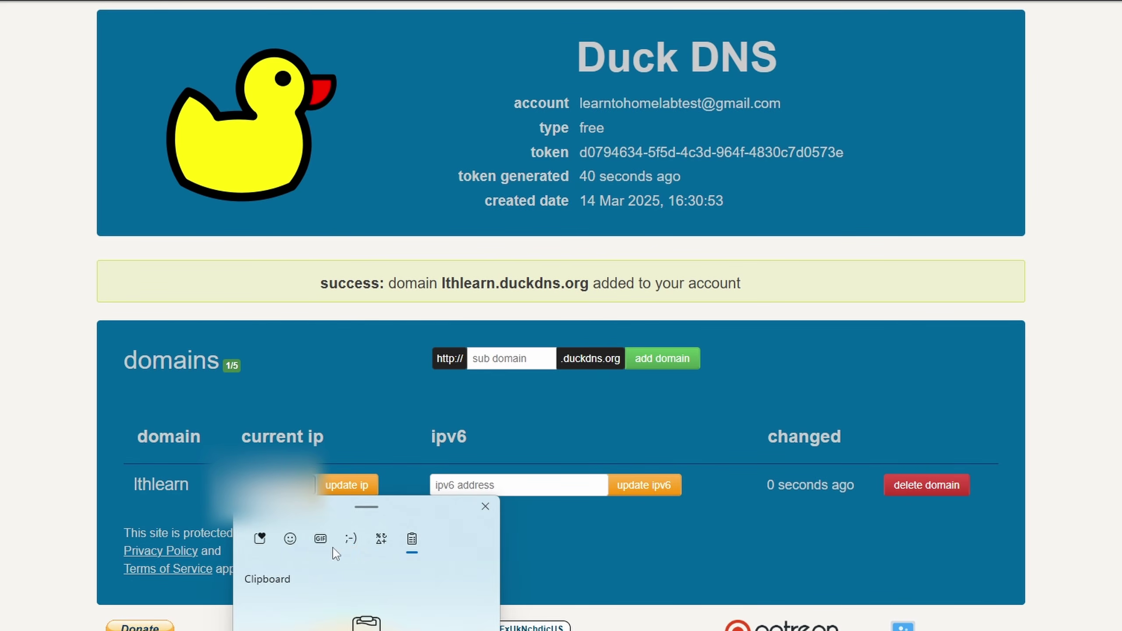
pyautogui.press('Escape')
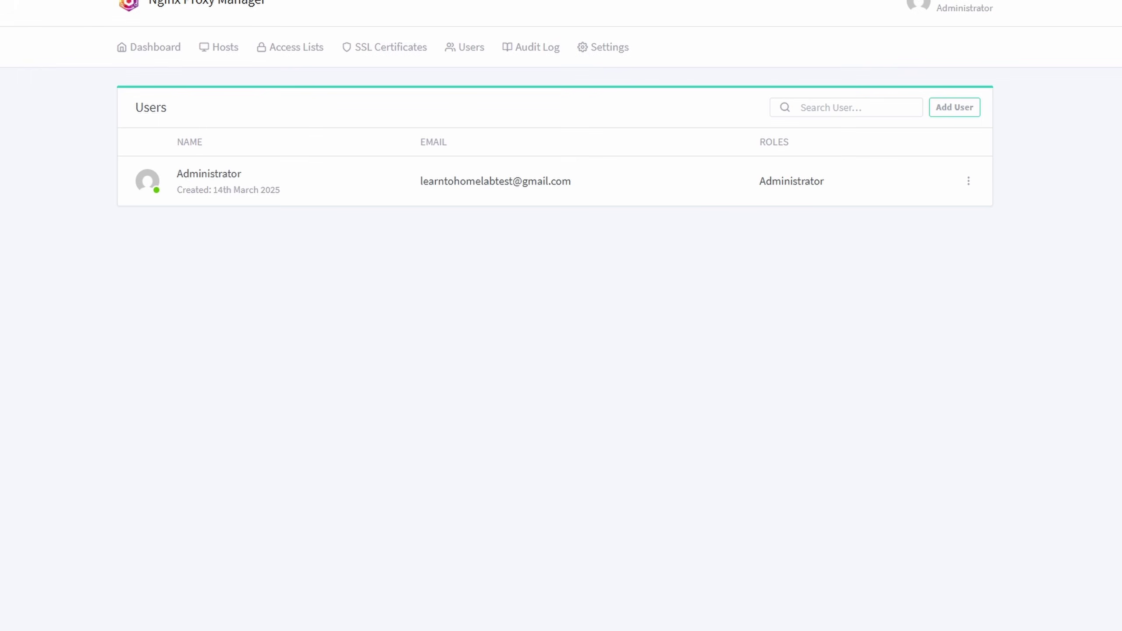
pyautogui.moveTo(167, 48); pyautogui.dragTo(238, 55)
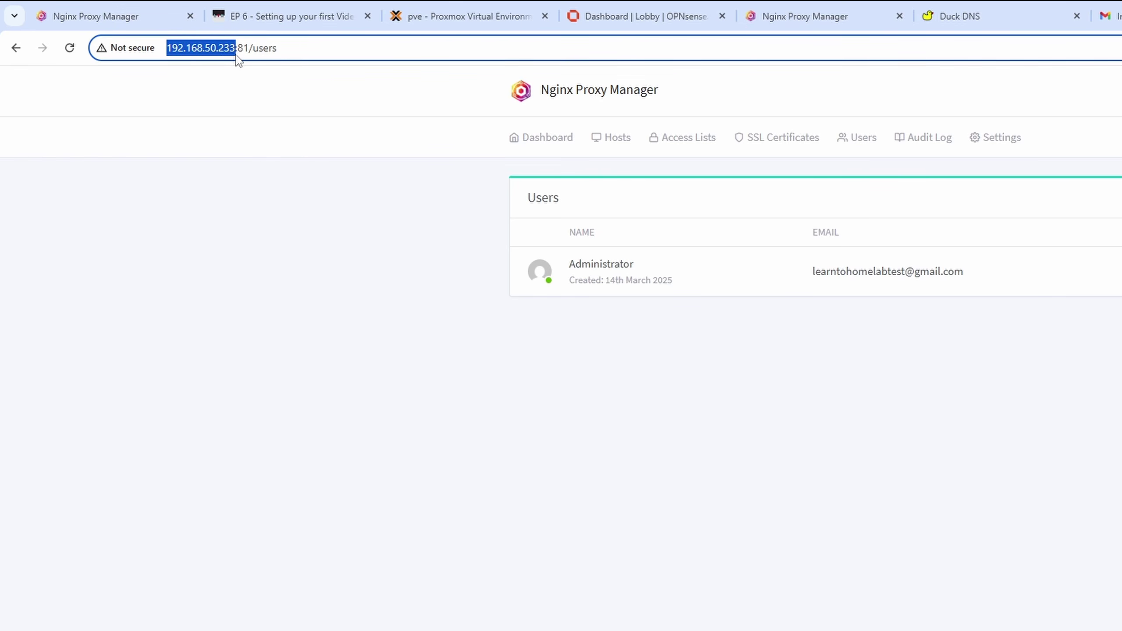
pyautogui.rightClick(235, 56)
pyautogui.click(280, 189)
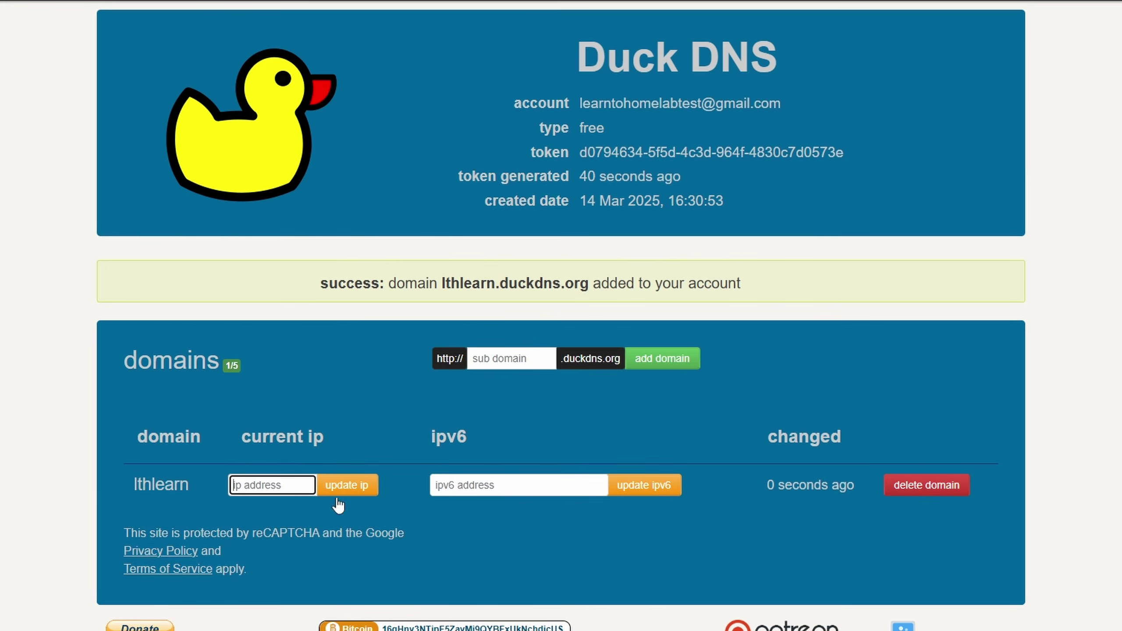
pyautogui.click(285, 486)
pyautogui.hotkey('ctrl', 'v')
pyautogui.click(258, 485)
pyautogui.press('BackSpace')
pyautogui.press('BackSpace')
pyautogui.press('BackSpace')
pyautogui.press('BackSpace')
pyautogui.press('BackSpace')
pyautogui.press('BackSpace')
pyautogui.press('BackSpace')
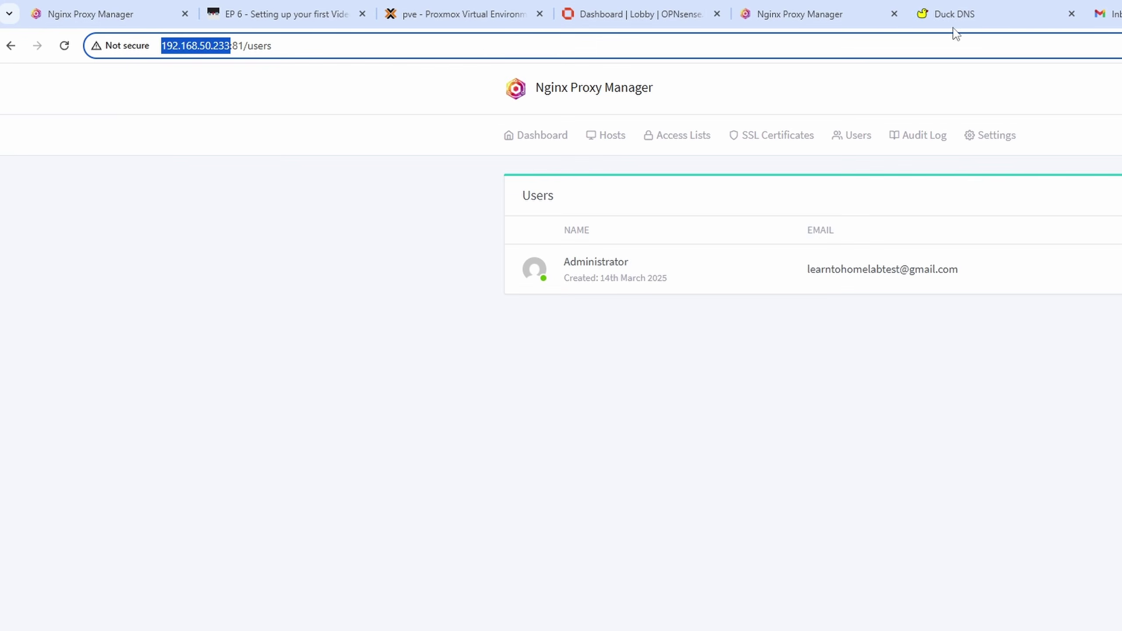
# - Correct the IP to 192.168.50.233 and update the lthlearn record
pyautogui.click(961, 20)
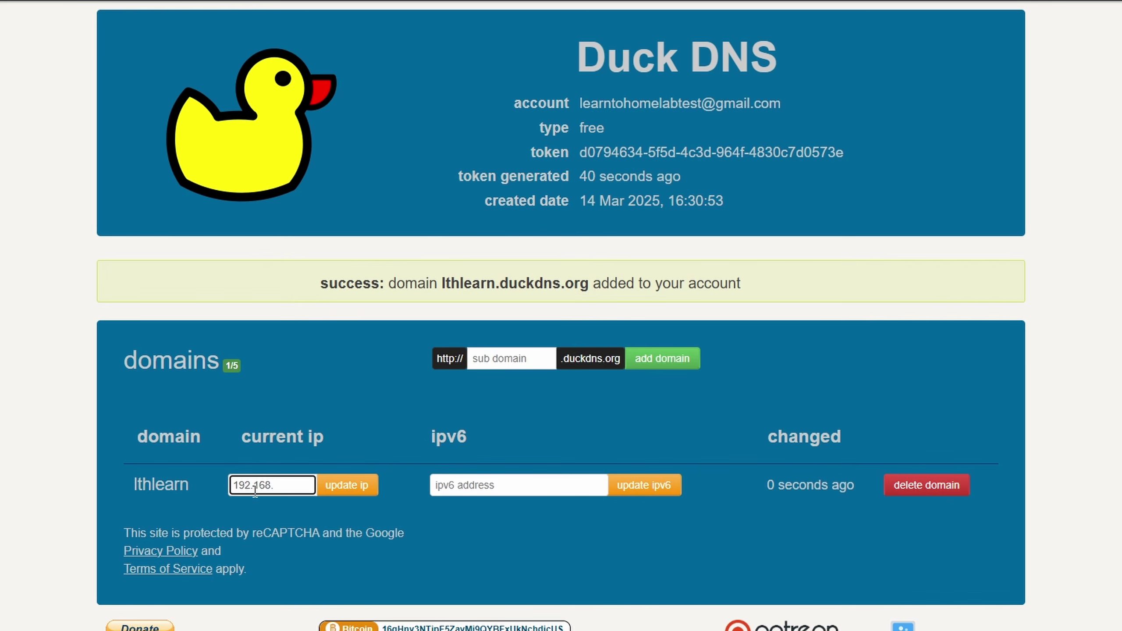
pyautogui.write('50.233')
pyautogui.click(90, 448)
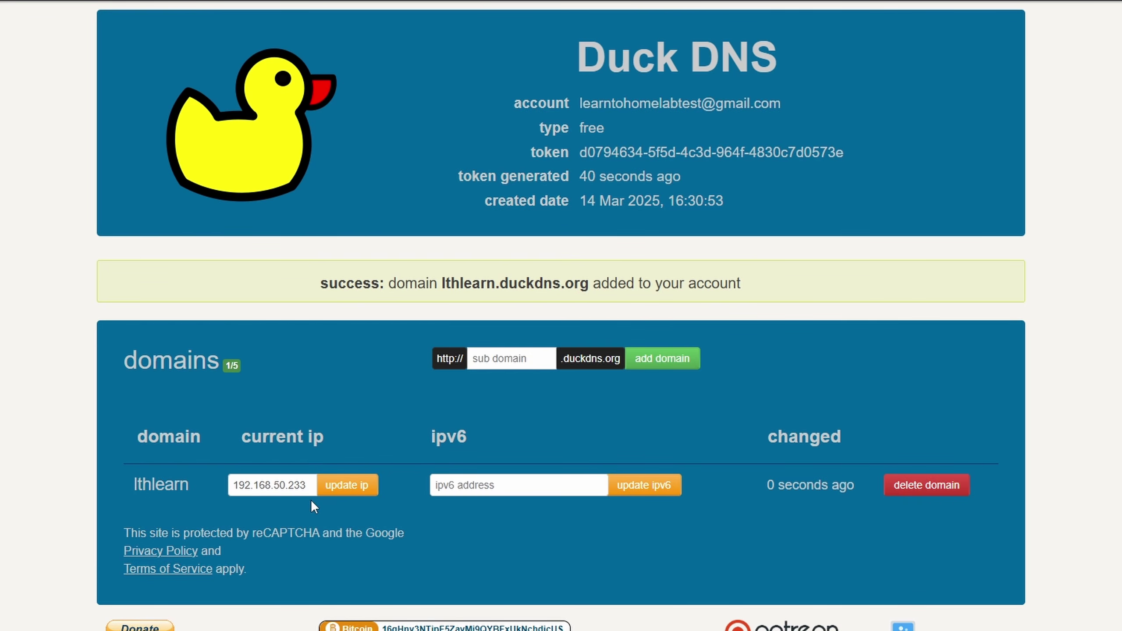
pyautogui.click(341, 498)
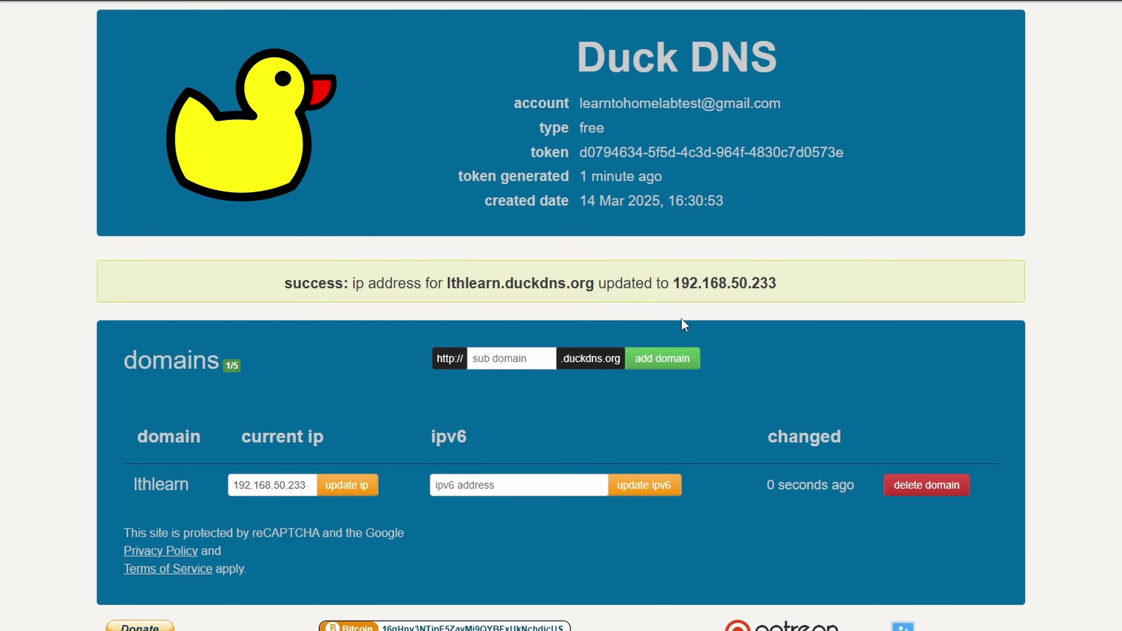
pyautogui.moveTo(812, 282); pyautogui.dragTo(486, 299)
pyautogui.click(487, 299)
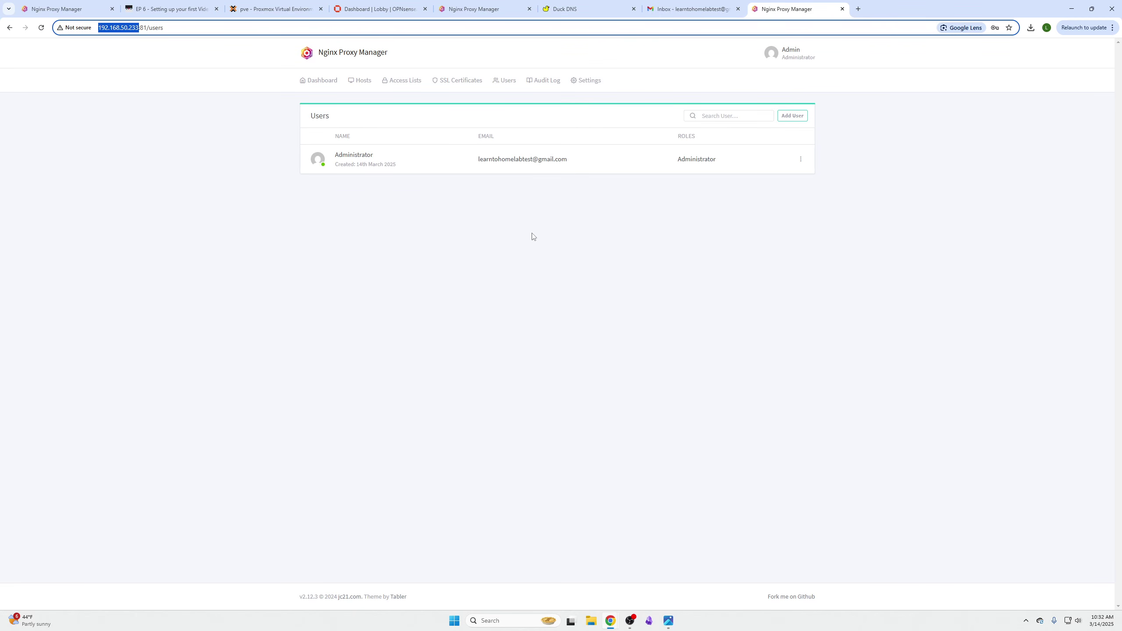
# - Start a new SSL certificate with lthlearn.duckdns.org, copied from Duck DNS, as a domain name
pyautogui.click(460, 82)
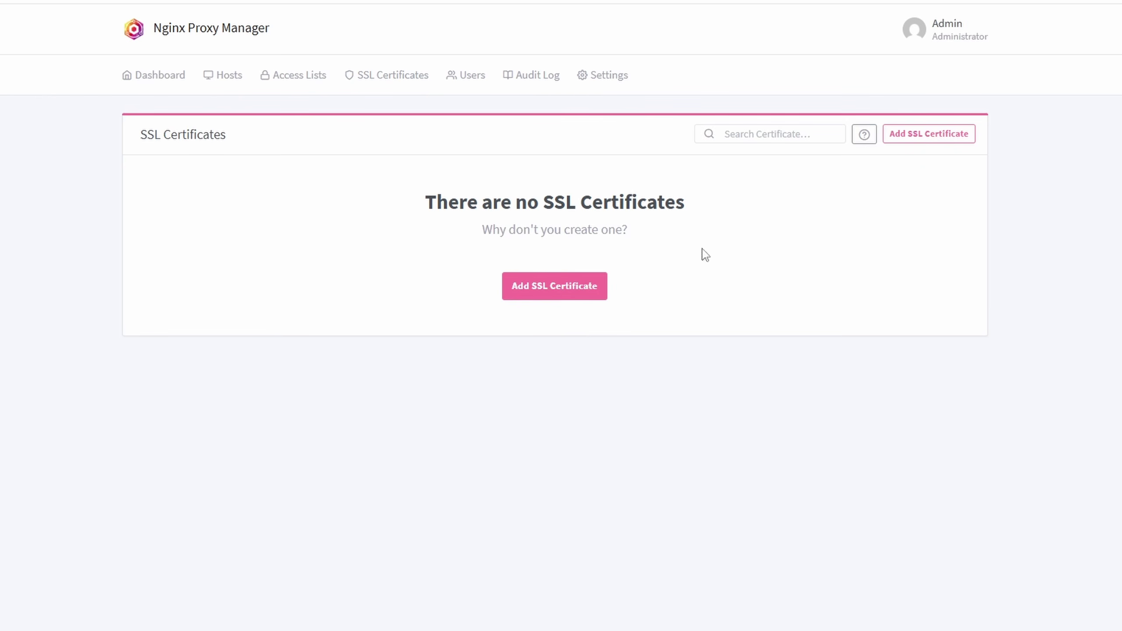
pyautogui.click(590, 277)
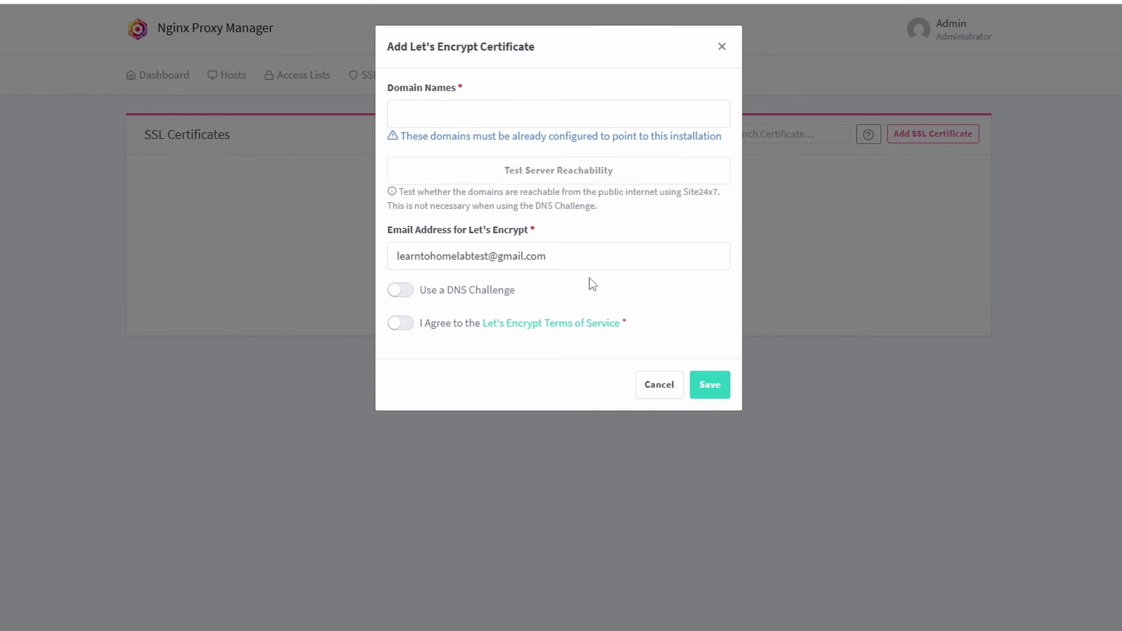
pyautogui.click(467, 114)
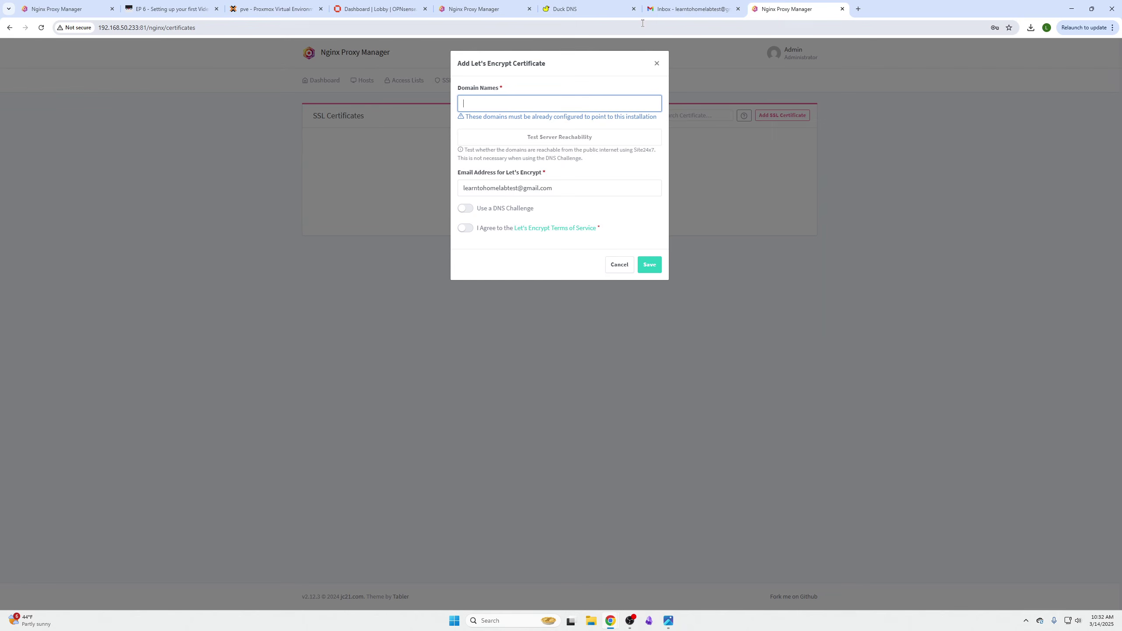
pyautogui.click(595, 13)
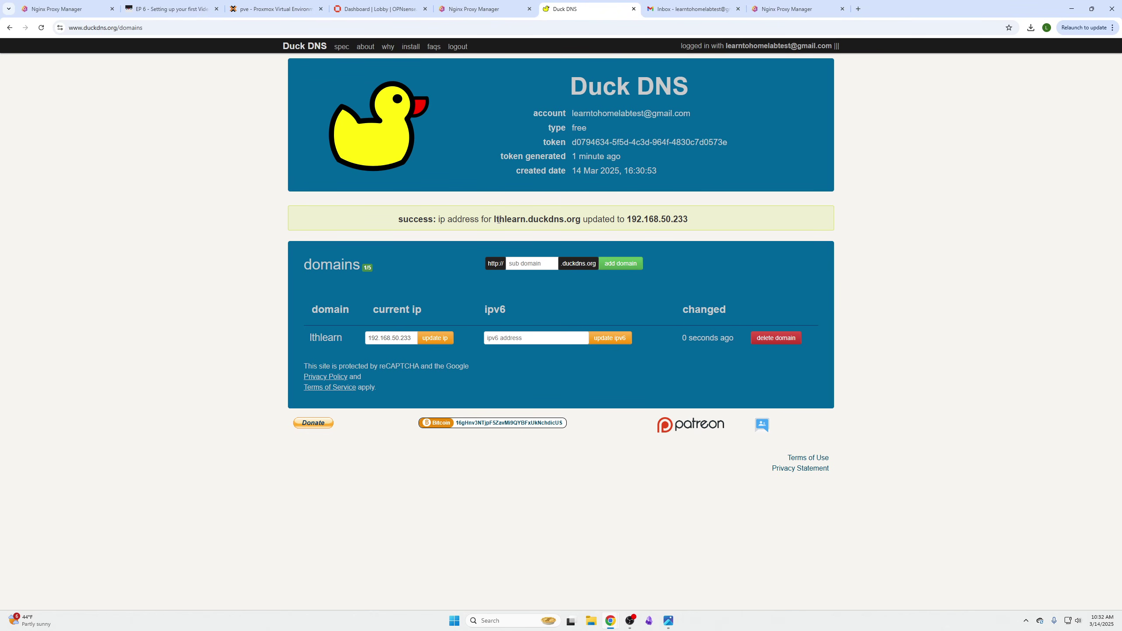
pyautogui.moveTo(493, 220); pyautogui.dragTo(578, 220)
pyautogui.rightClick(568, 220)
pyautogui.click(588, 231)
pyautogui.click(791, 9)
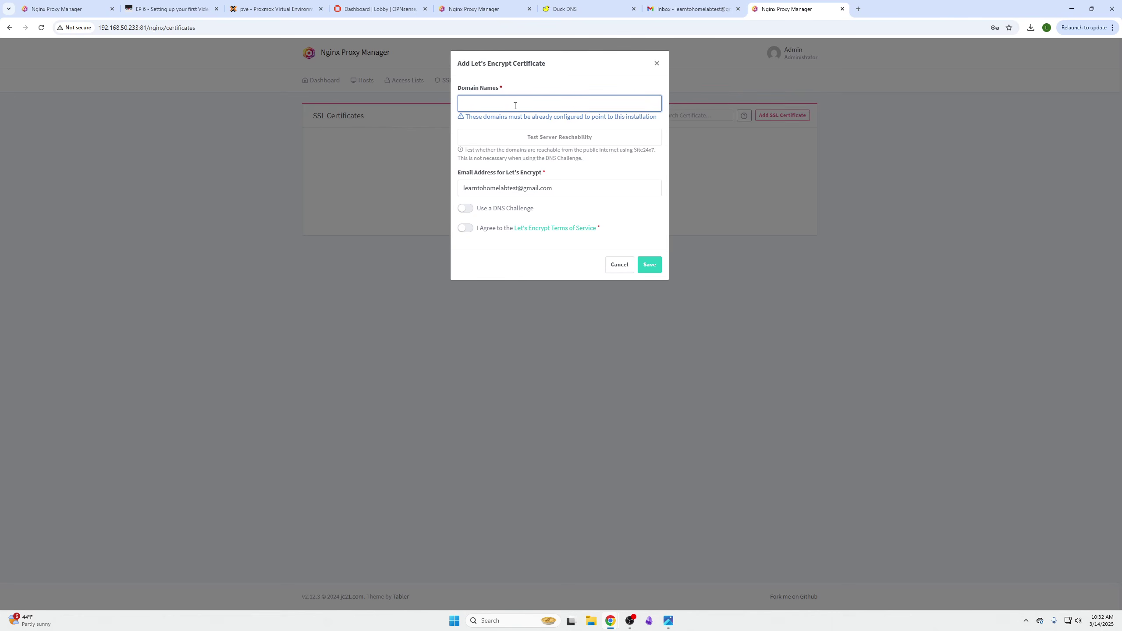
pyautogui.hotkey('ctrl', 'v')
pyautogui.press('Return')
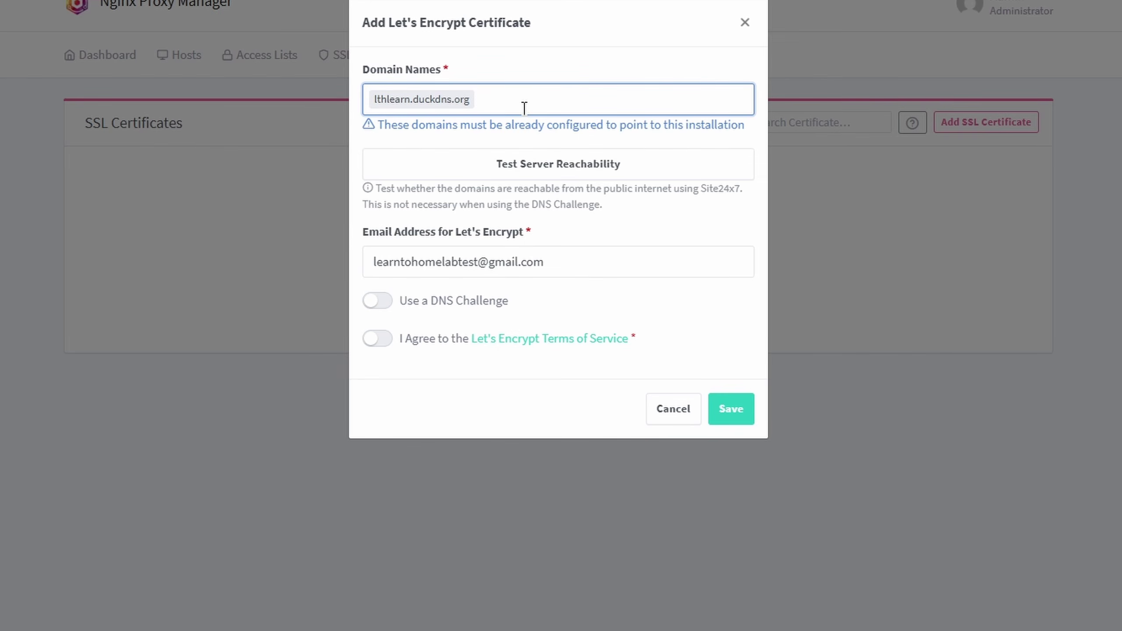
# - Add the wildcard *.lthlearn.duckdns.org and enable the DNS challenge
pyautogui.write('*.')
pyautogui.rightClick(524, 108)
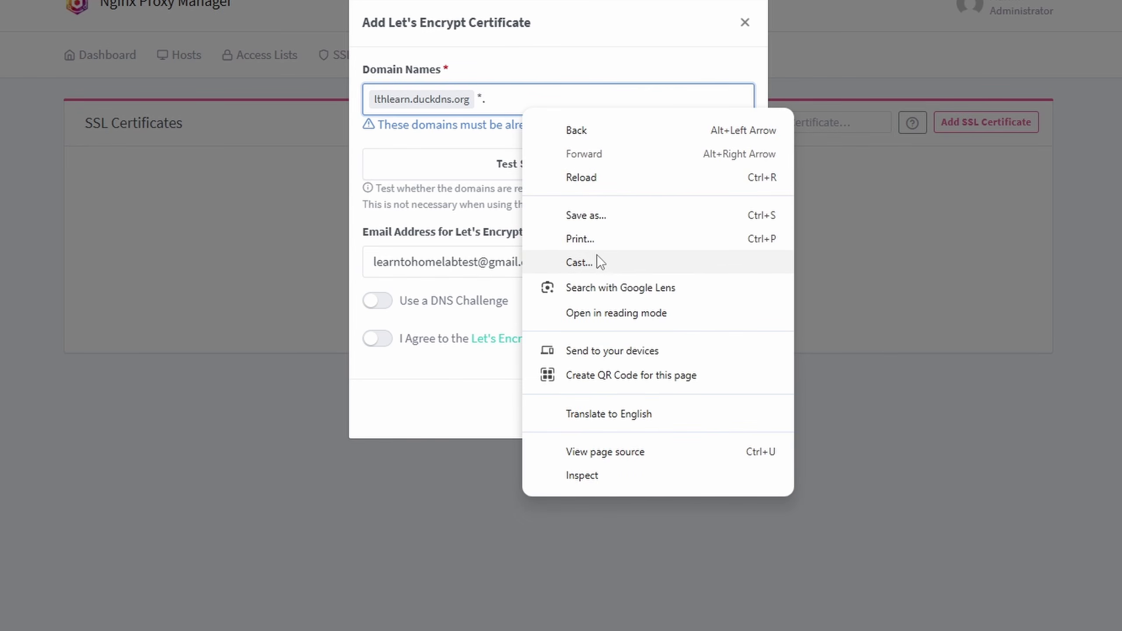
pyautogui.click(523, 95)
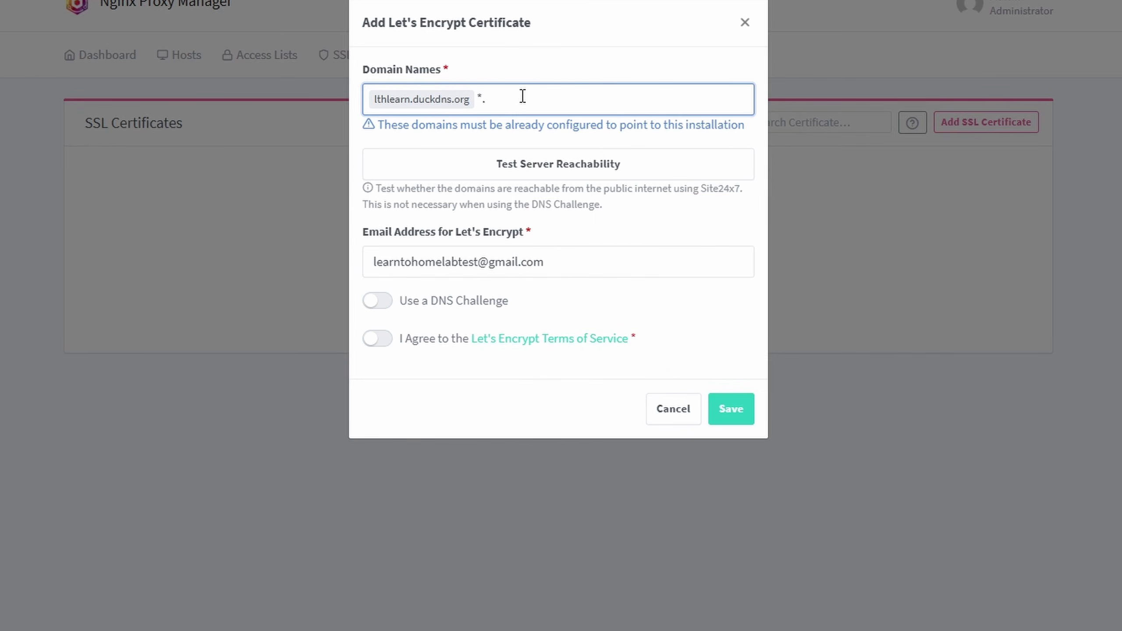
pyautogui.hotkey('ctrl', 'v')
pyautogui.press('Return')
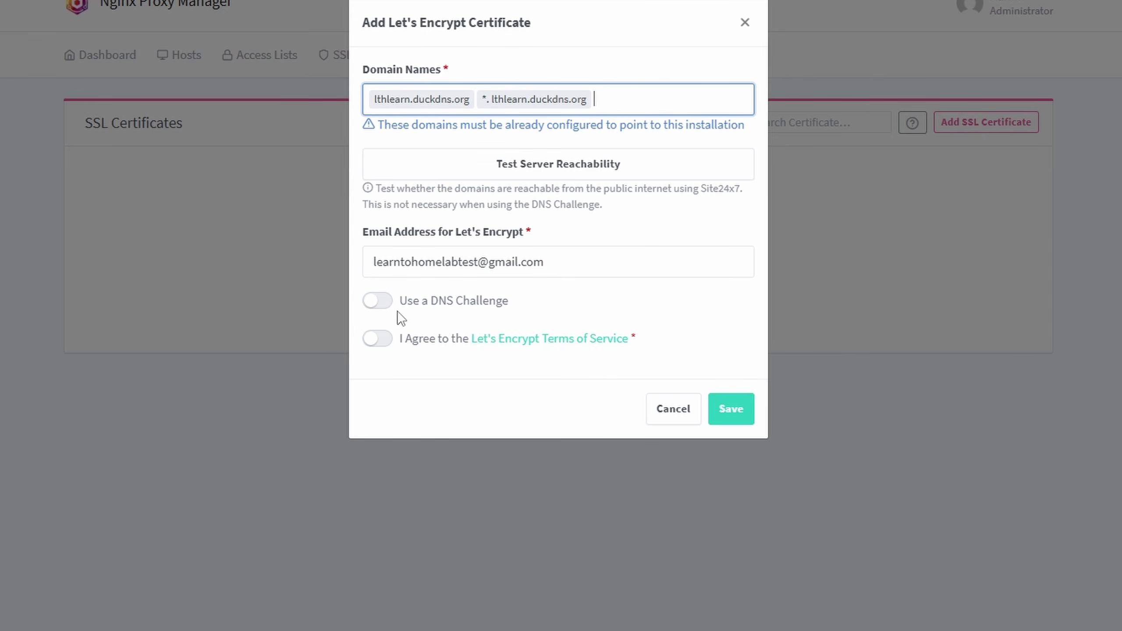
pyautogui.click(376, 305)
# - Choose DuckDNS as DNS provider and paste the Duck DNS account token as credentials
pyautogui.click(504, 357)
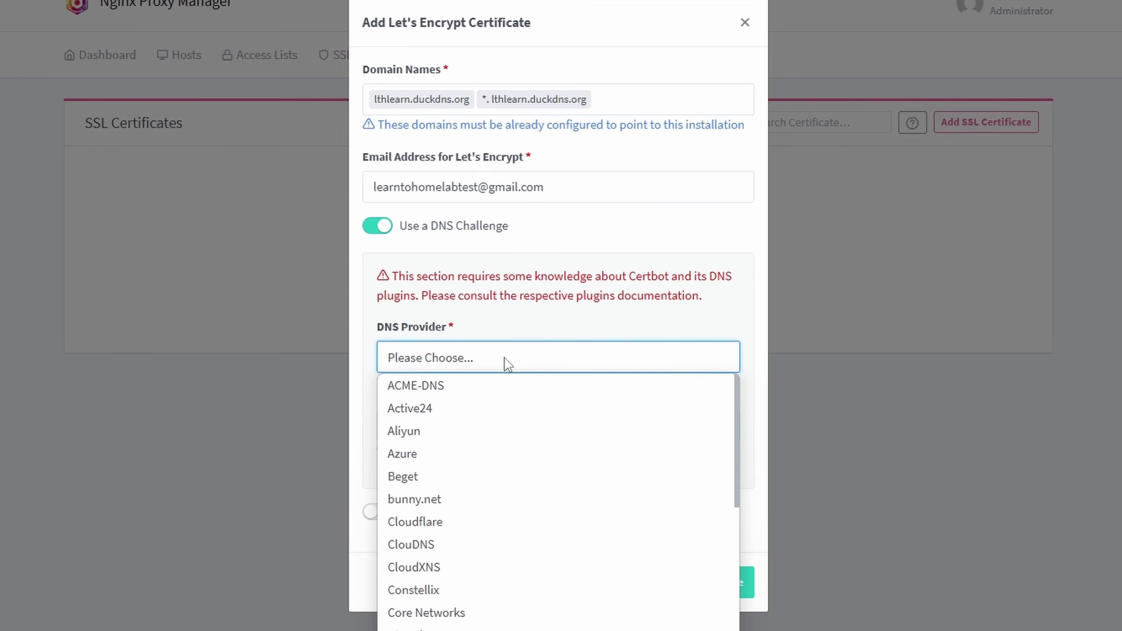
pyautogui.press('d')
pyautogui.press('u')
pyautogui.press('Return')
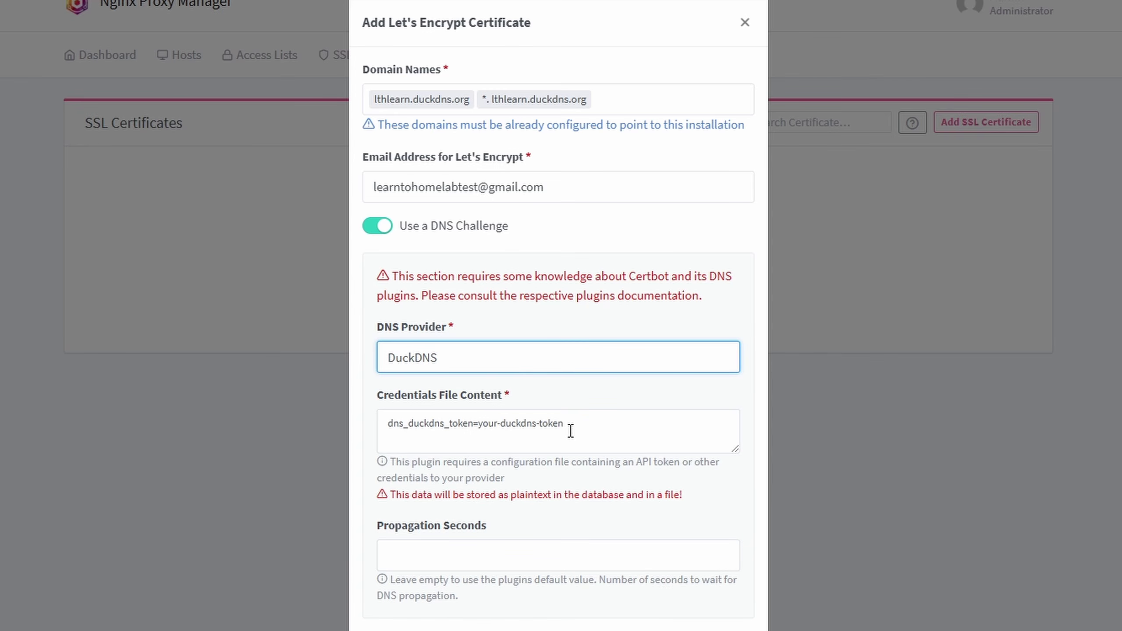
pyautogui.moveTo(573, 429); pyautogui.dragTo(499, 429)
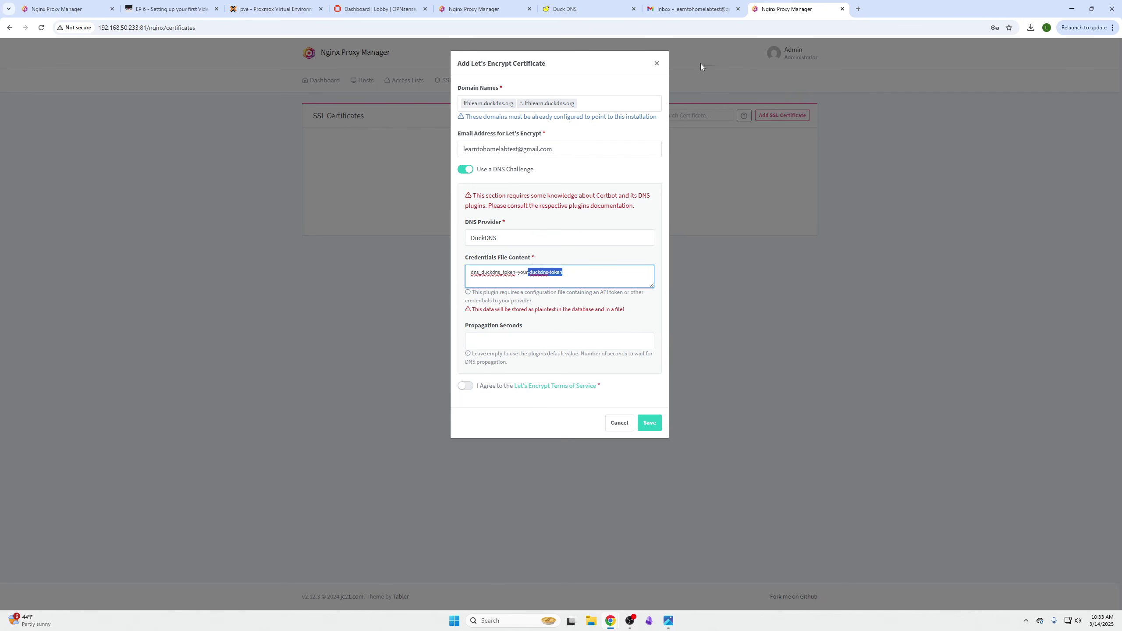
pyautogui.click(575, 9)
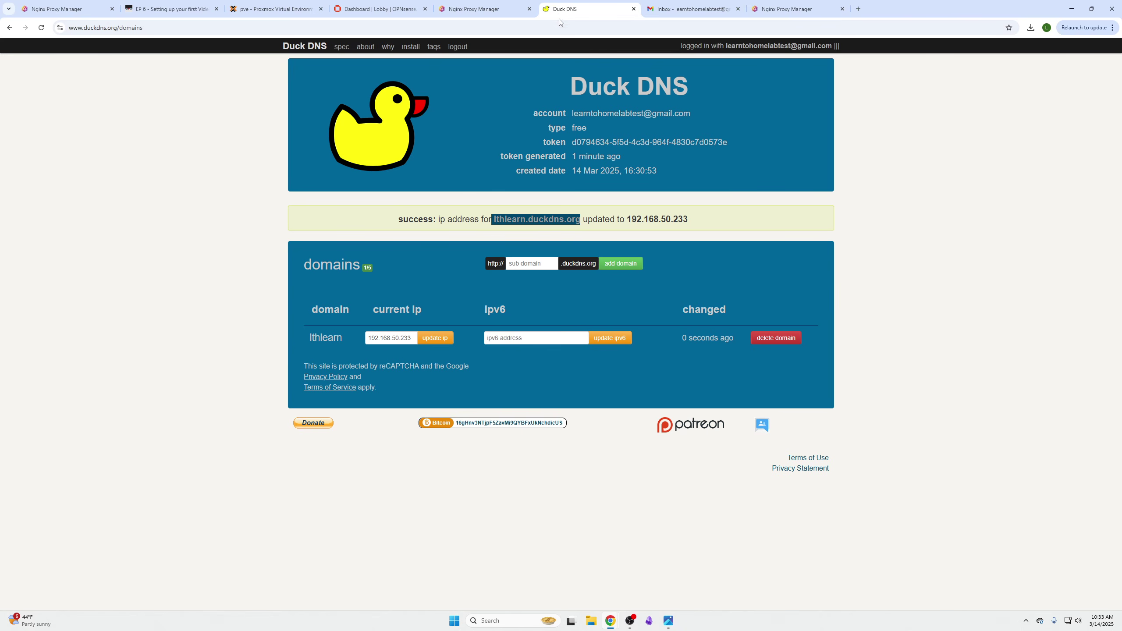
pyautogui.moveTo(574, 141); pyautogui.dragTo(728, 142)
pyautogui.rightClick(713, 143)
pyautogui.click(734, 151)
pyautogui.click(786, 9)
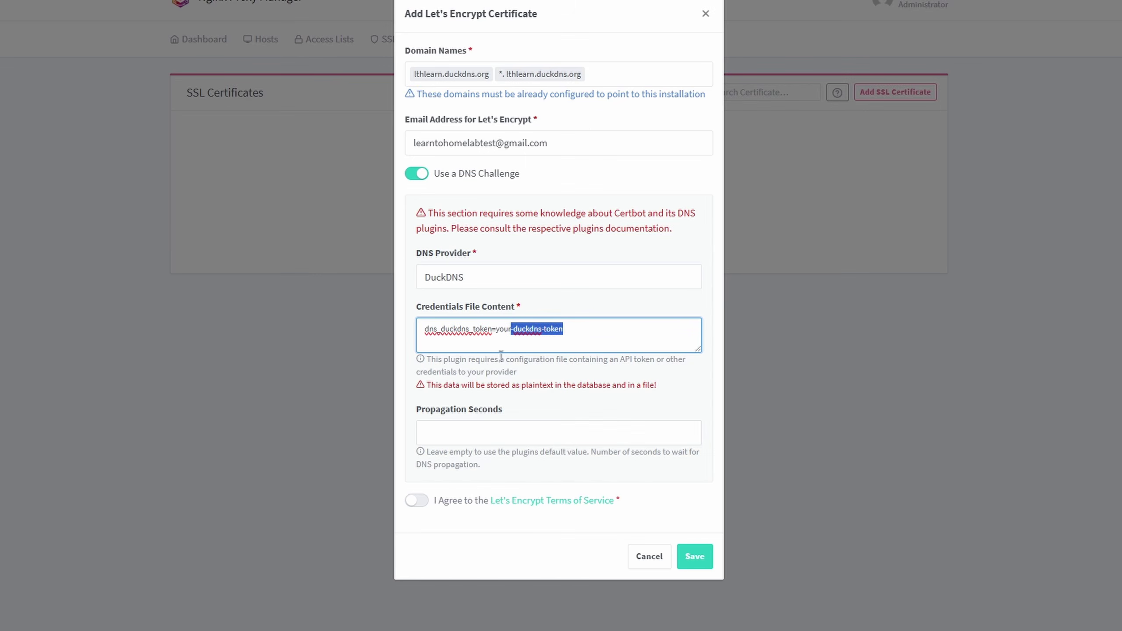
pyautogui.moveTo(574, 329); pyautogui.dragTo(500, 335)
pyautogui.hotkey('ctrl', 'v')
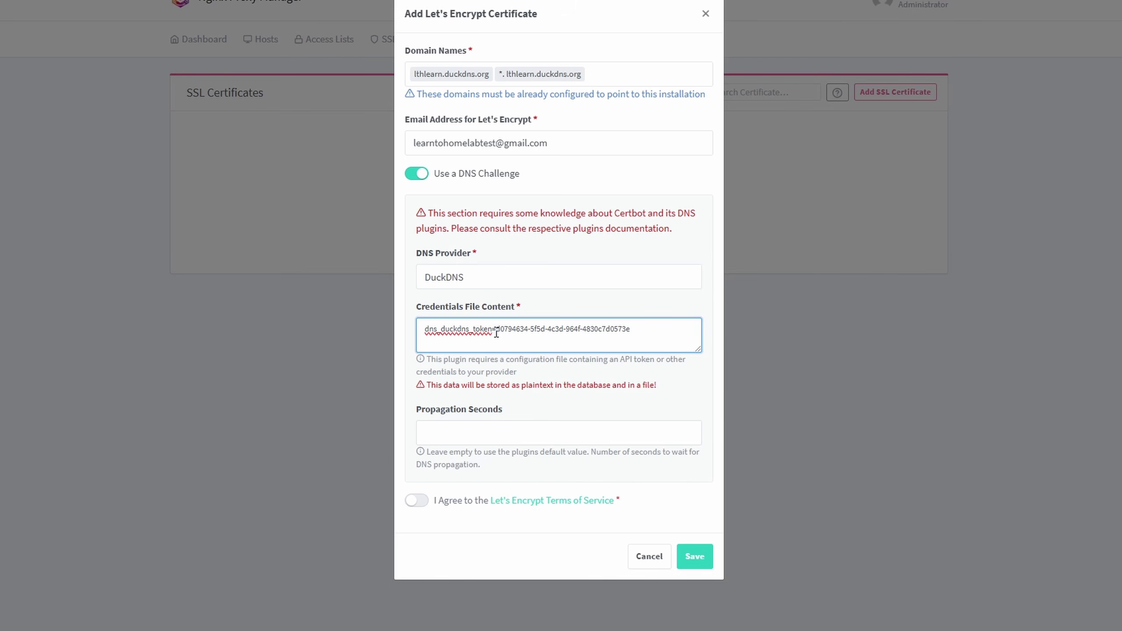
# - Accept the Let's Encrypt terms and save the certificate
pyautogui.click(415, 505)
pyautogui.click(506, 442)
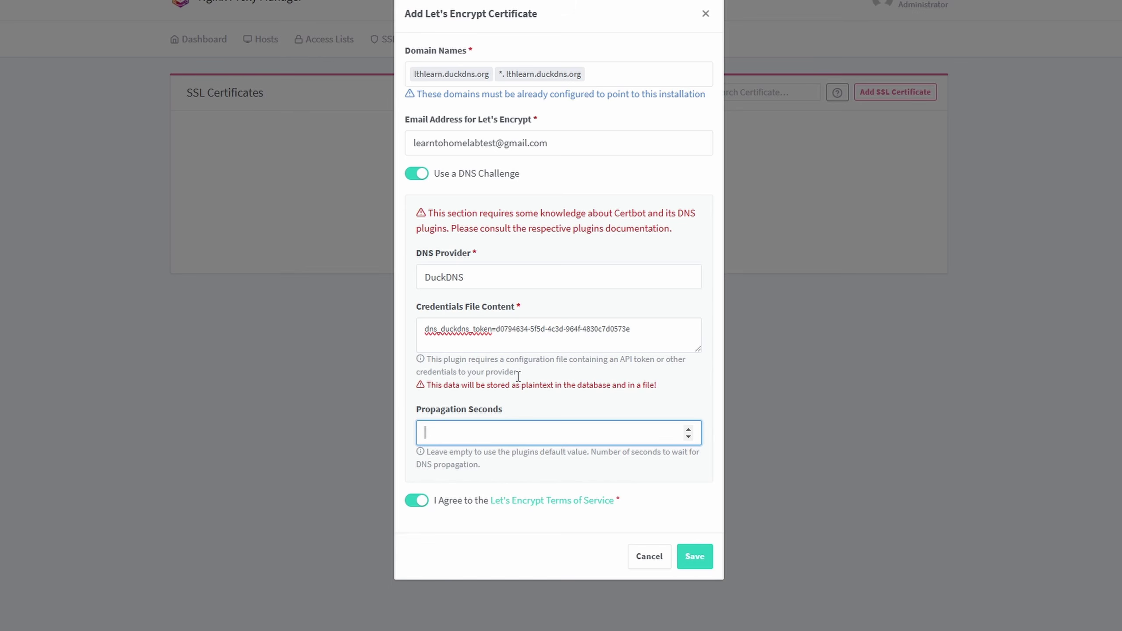
pyautogui.click(706, 565)
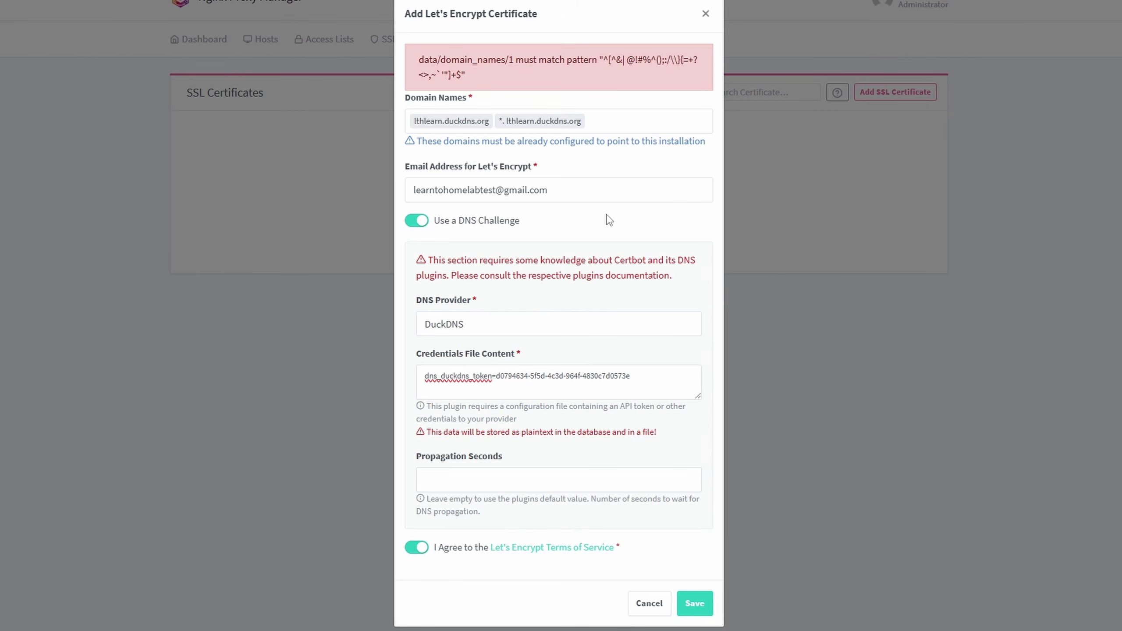
# - Clear the malformed domain entries from Domain Names
pyautogui.click(645, 379)
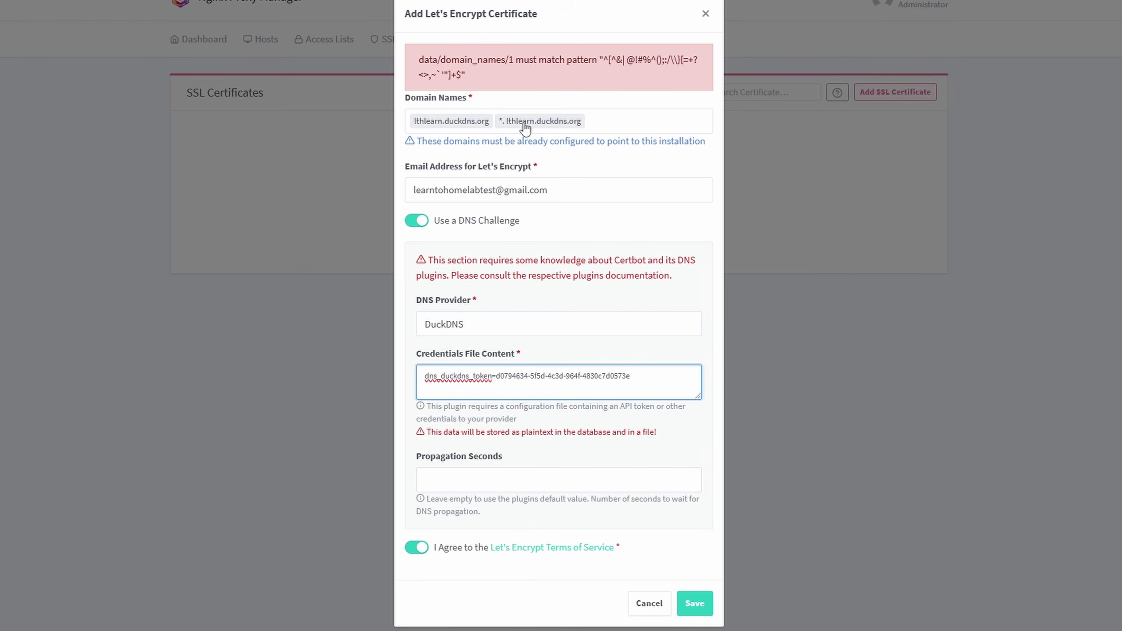
pyautogui.click(614, 118)
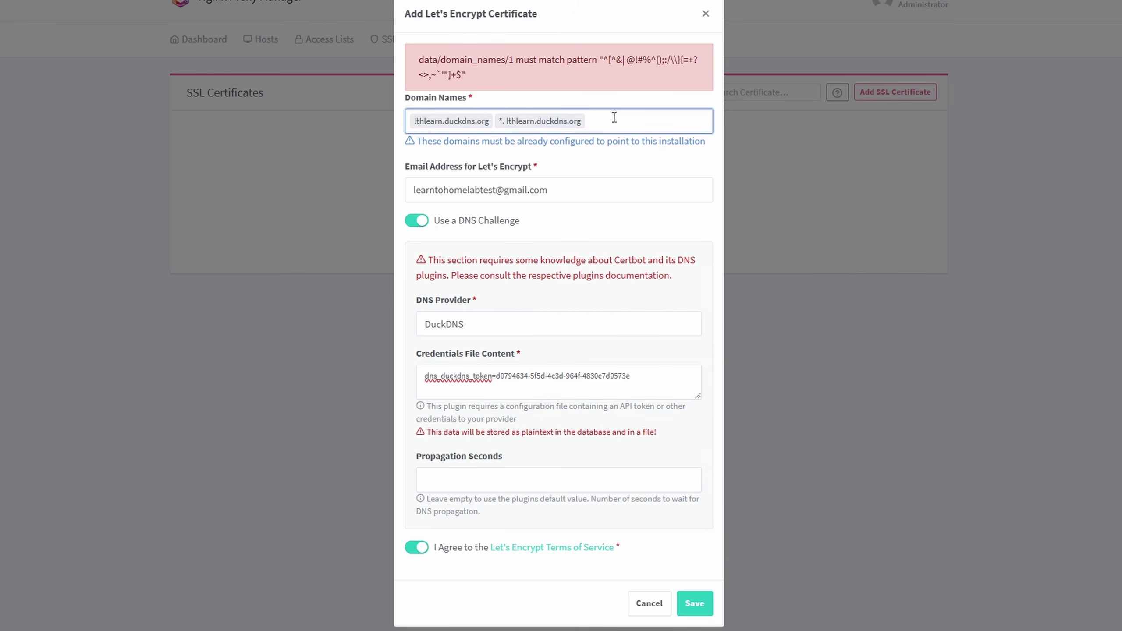
pyautogui.press('BackSpace')
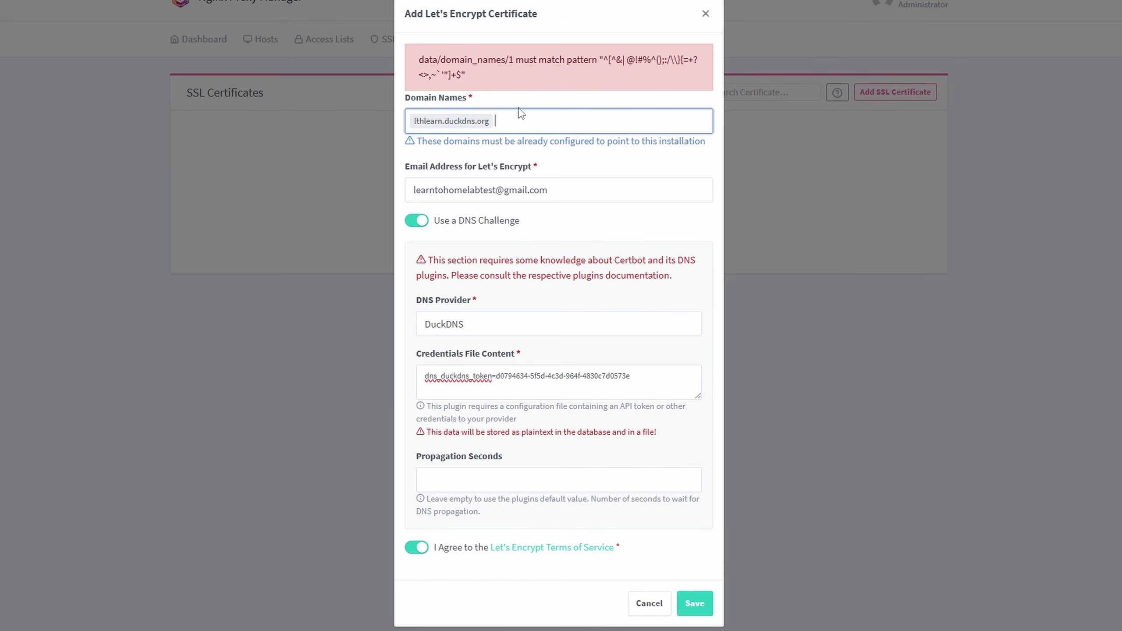
pyautogui.press('BackSpace')
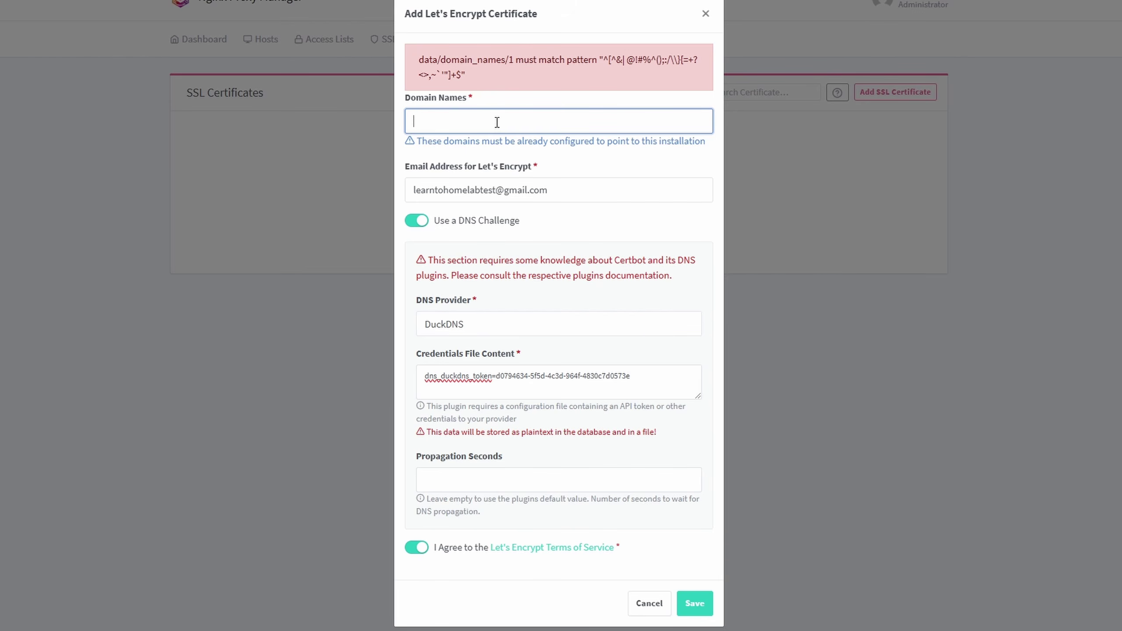
pyautogui.moveTo(599, 60); pyautogui.dragTo(677, 83)
pyautogui.click(512, 127)
# - Re-enter lthlearn.duckdns.org and *.lthlearn.duckdns.org as the certificate's domain names
pyautogui.write('lthlearn')
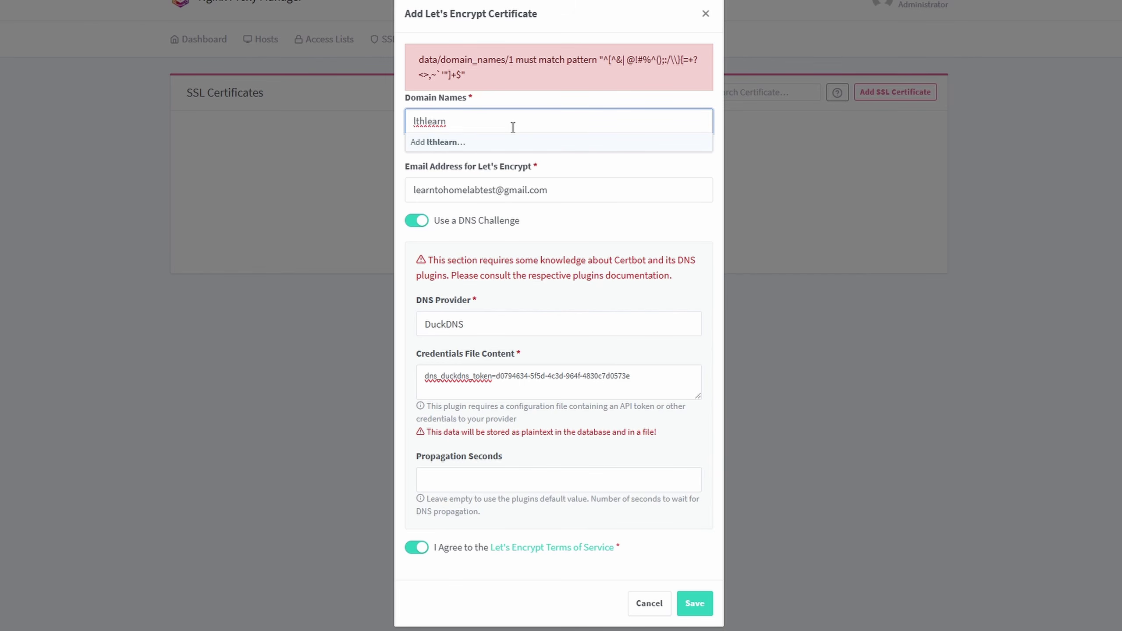
pyautogui.write('.duckdns.org')
pyautogui.press('Return')
pyautogui.write('*')
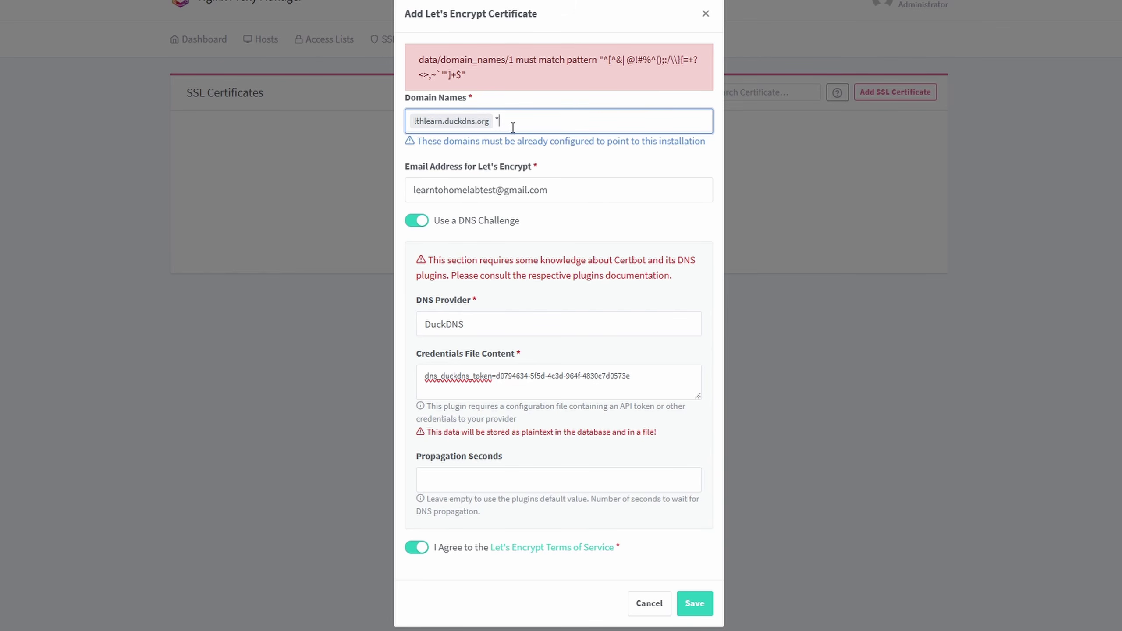
pyautogui.write('.learnlth')
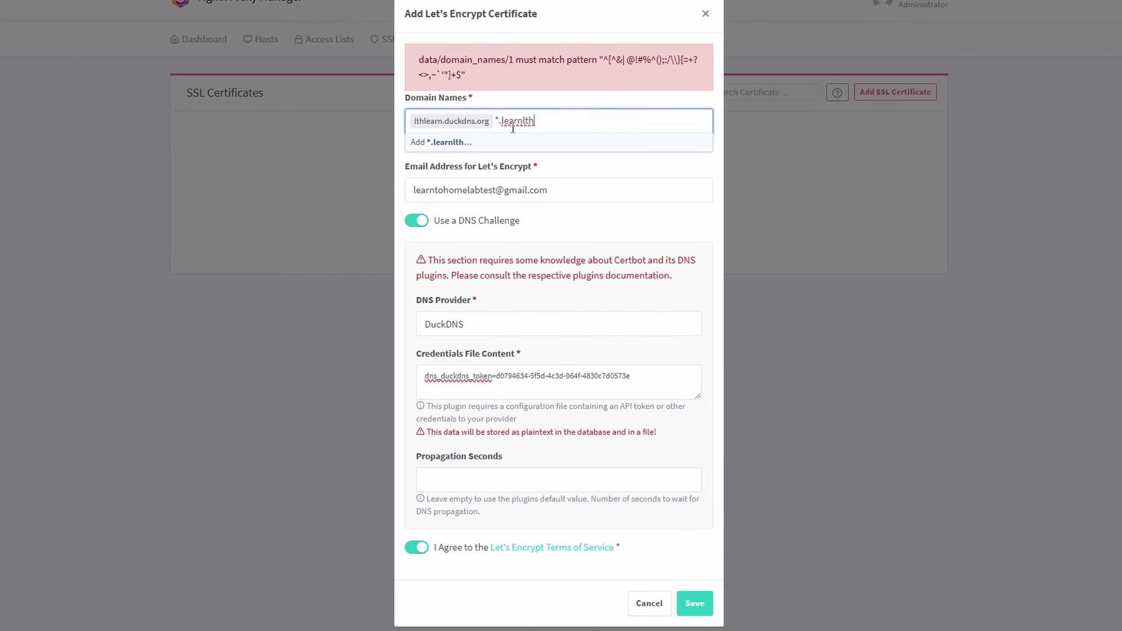
pyautogui.press('BackSpace')
pyautogui.press('BackSpace')
pyautogui.press('BackSpace')
pyautogui.press('BackSpace')
pyautogui.press('BackSpace')
pyautogui.press('BackSpace')
pyautogui.press('BackSpace')
pyautogui.write('thlearn.duckdns')
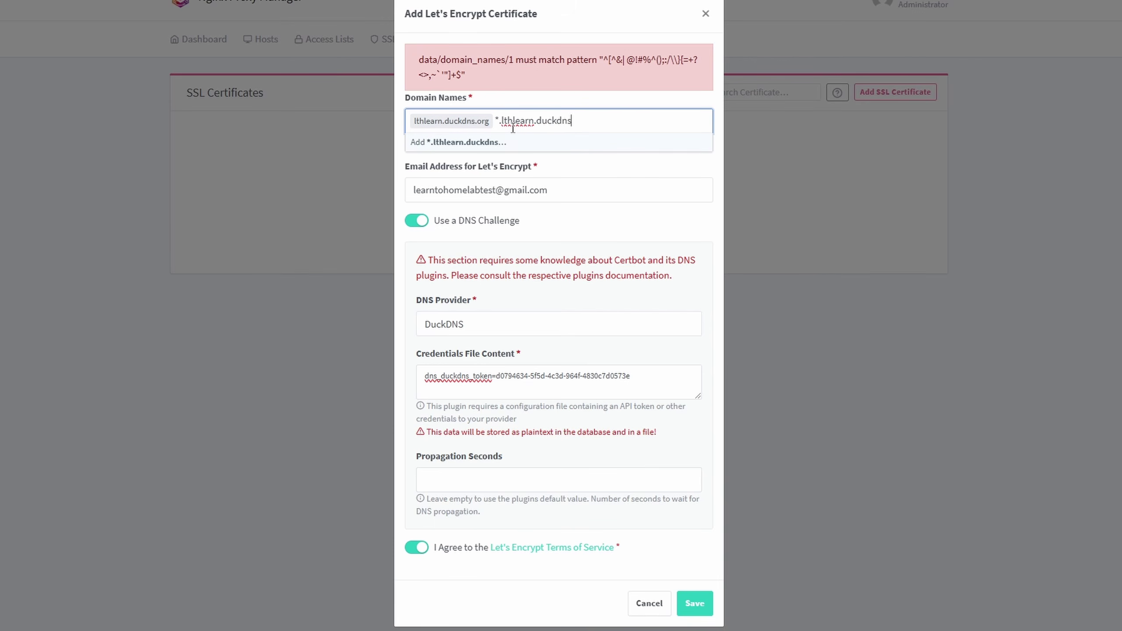
pyautogui.write('.orh')
pyautogui.press('BackSpace')
pyautogui.write('g')
pyautogui.press('Return')
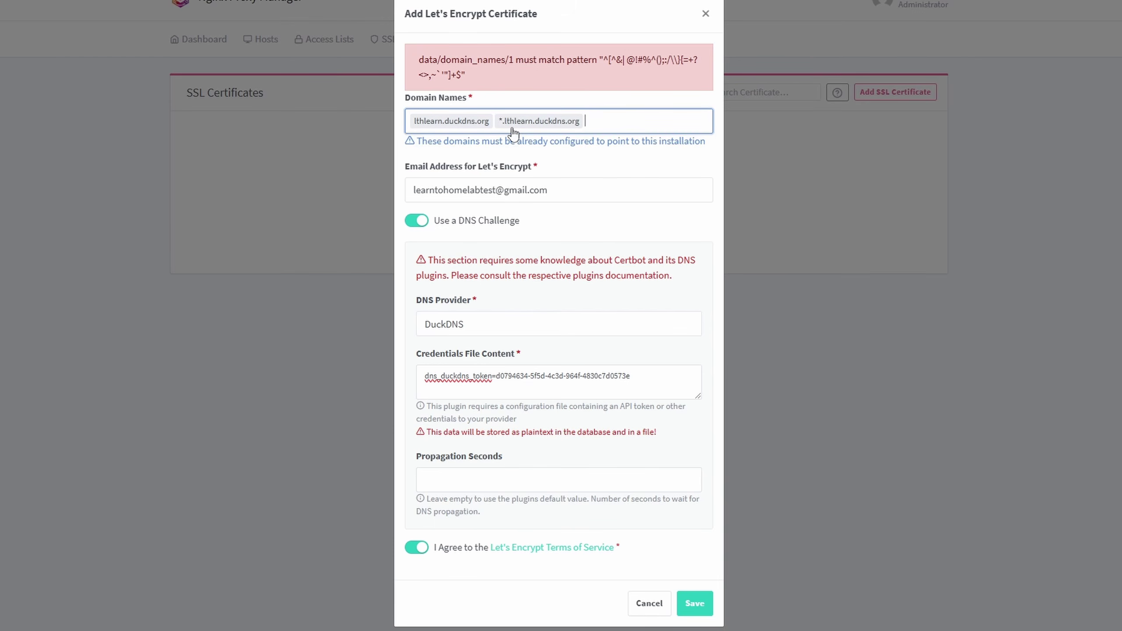
pyautogui.click(637, 172)
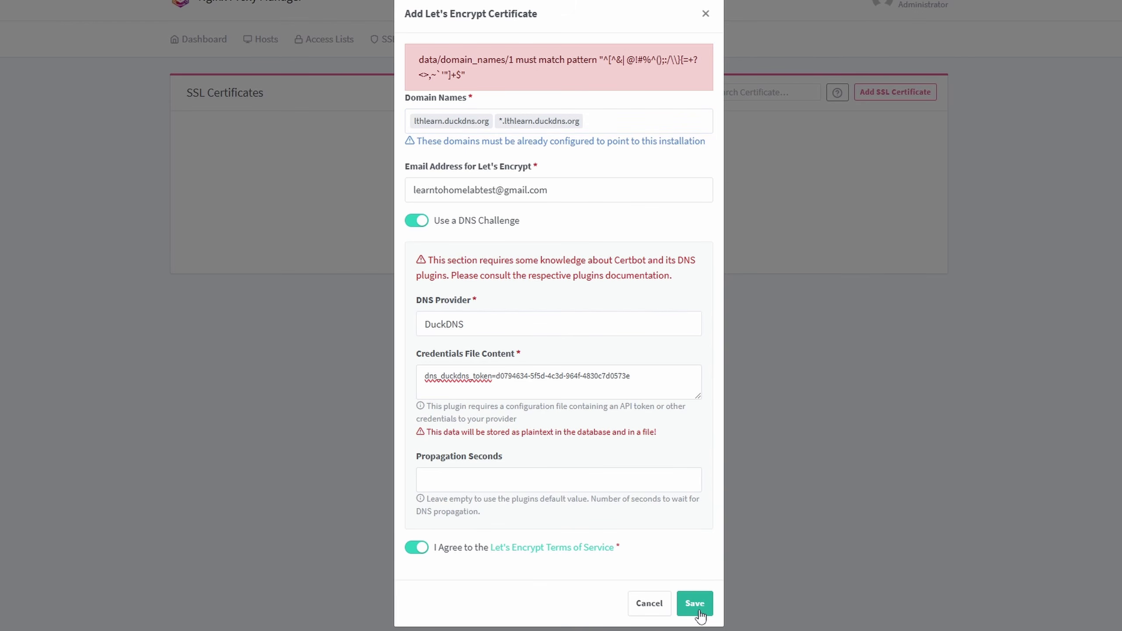
# - Save the certificate request, retrying after the Internal Error until the certificate is issued
pyautogui.click(696, 604)
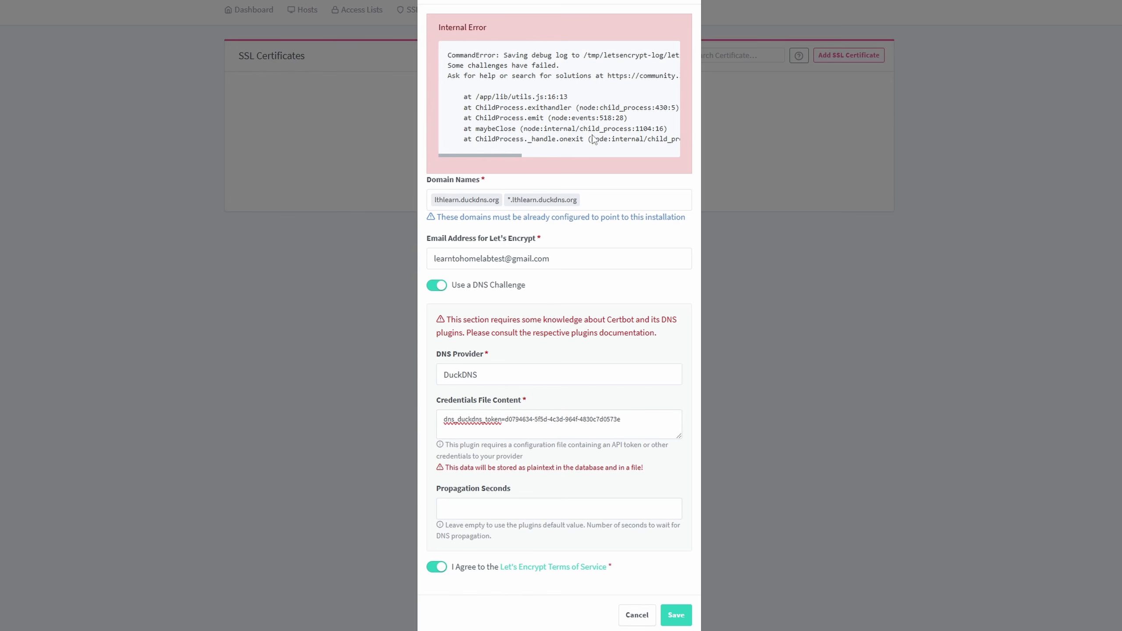
pyautogui.moveTo(506, 155)
pyautogui.mouseDown()
pyautogui.moveTo(684, 158)
pyautogui.moveTo(512, 168)
pyautogui.mouseUp()
pyautogui.click(674, 617)
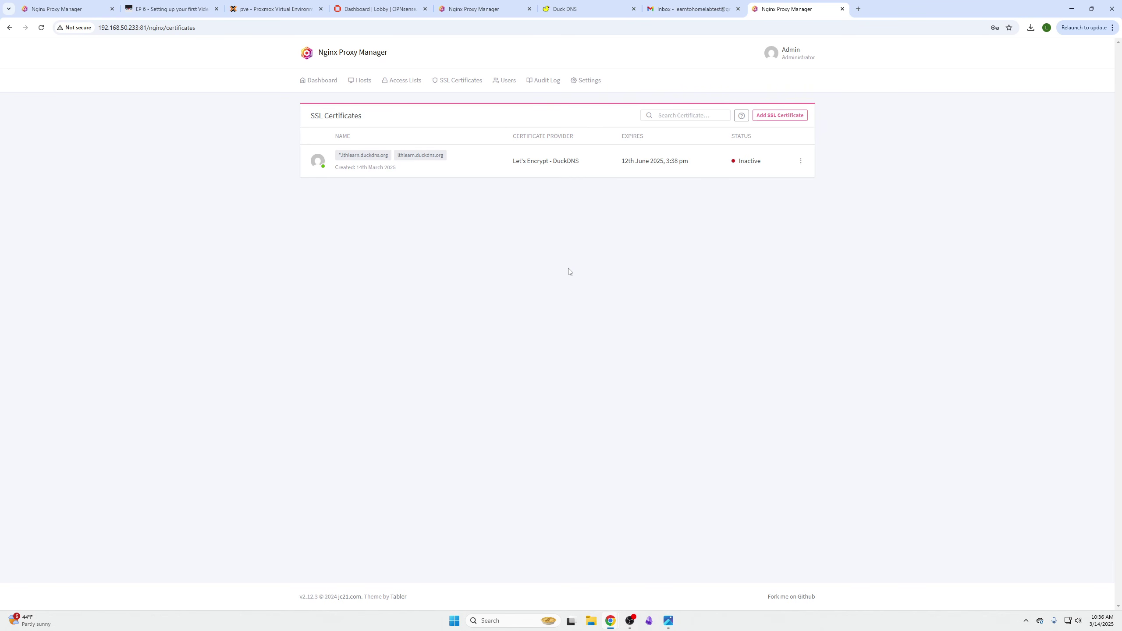
pyautogui.click(271, 9)
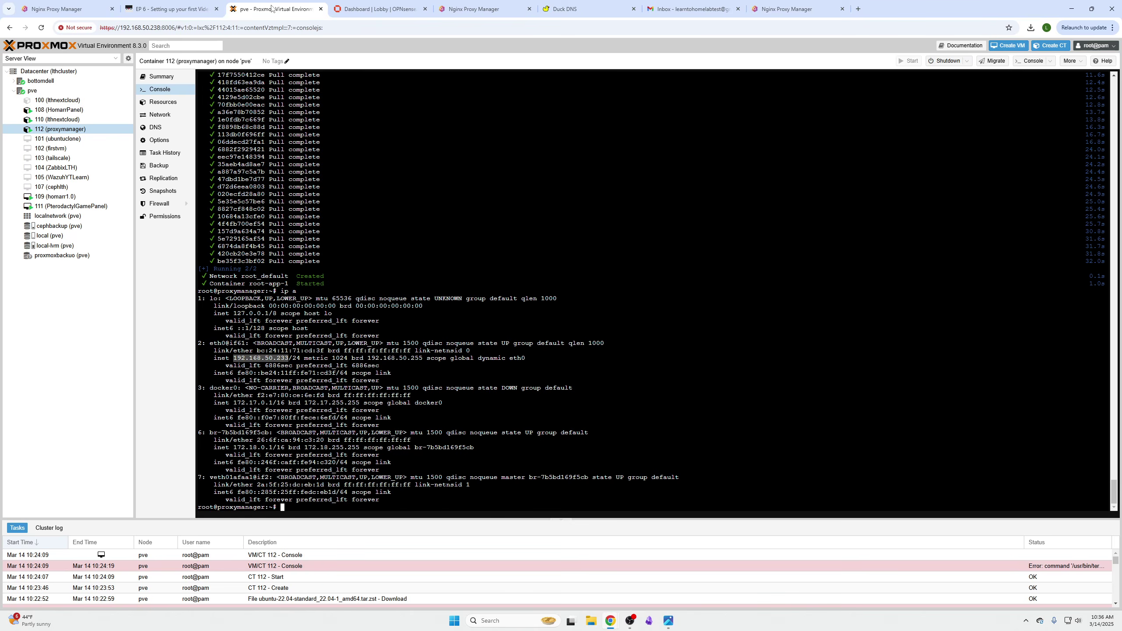
# - Check the Proxmox page address, then close the duplicate proxy manager tab
pyautogui.click(135, 30)
pyautogui.click(143, 30)
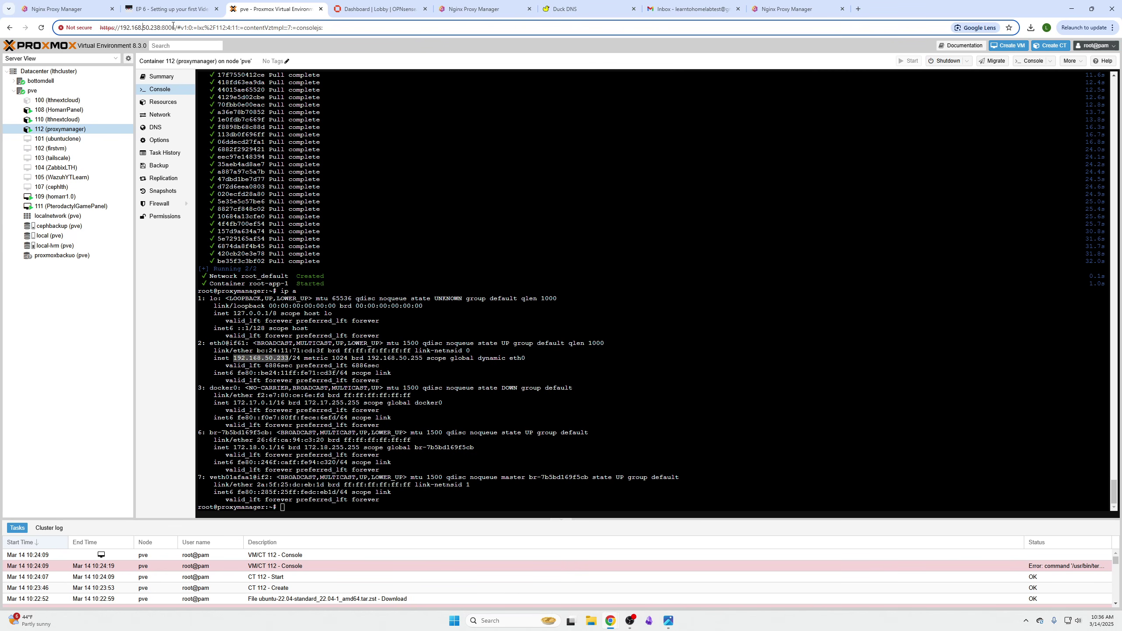
pyautogui.click(463, 12)
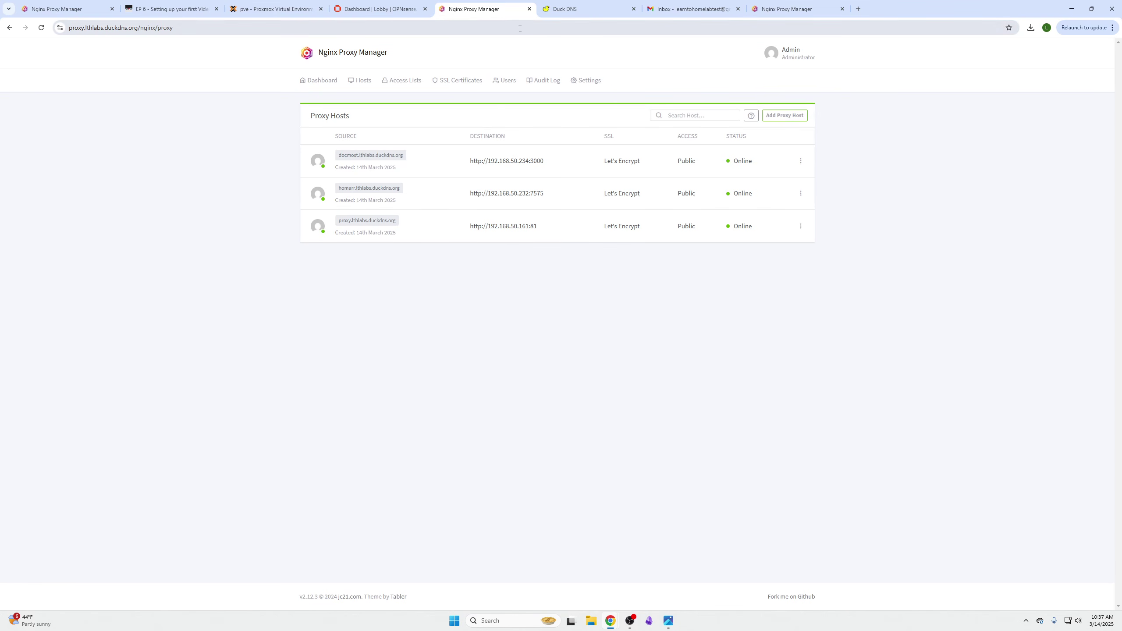
pyautogui.moveTo(796, 15); pyautogui.dragTo(634, 11)
pyautogui.click(633, 8)
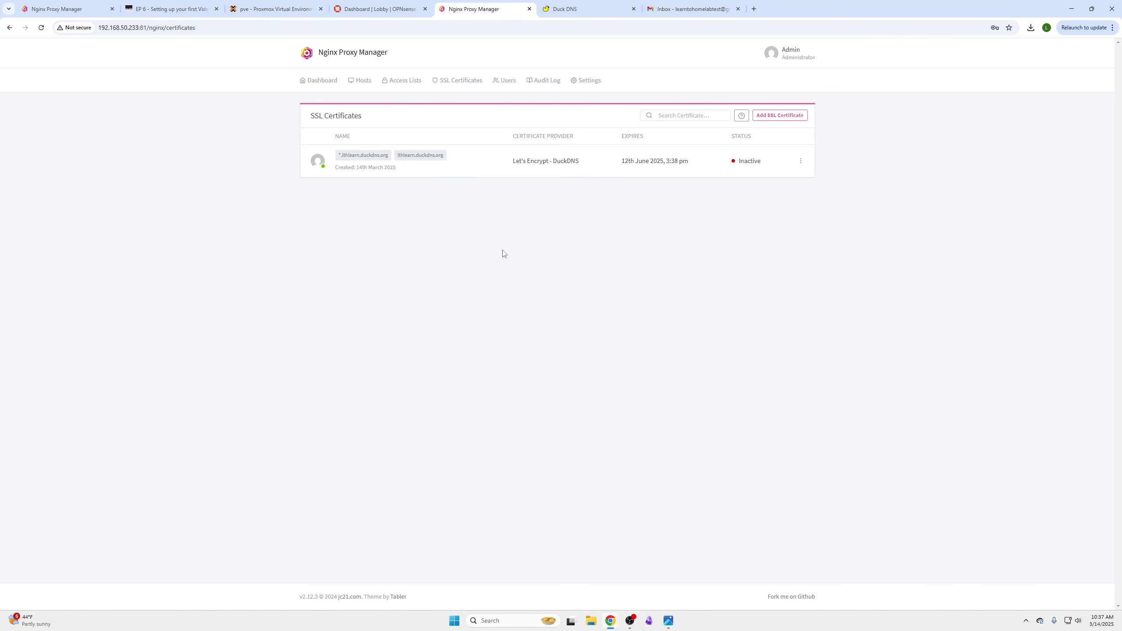
# - Go to Hosts > Proxy Hosts and start a new proxy host
pyautogui.click(363, 80)
pyautogui.click(383, 109)
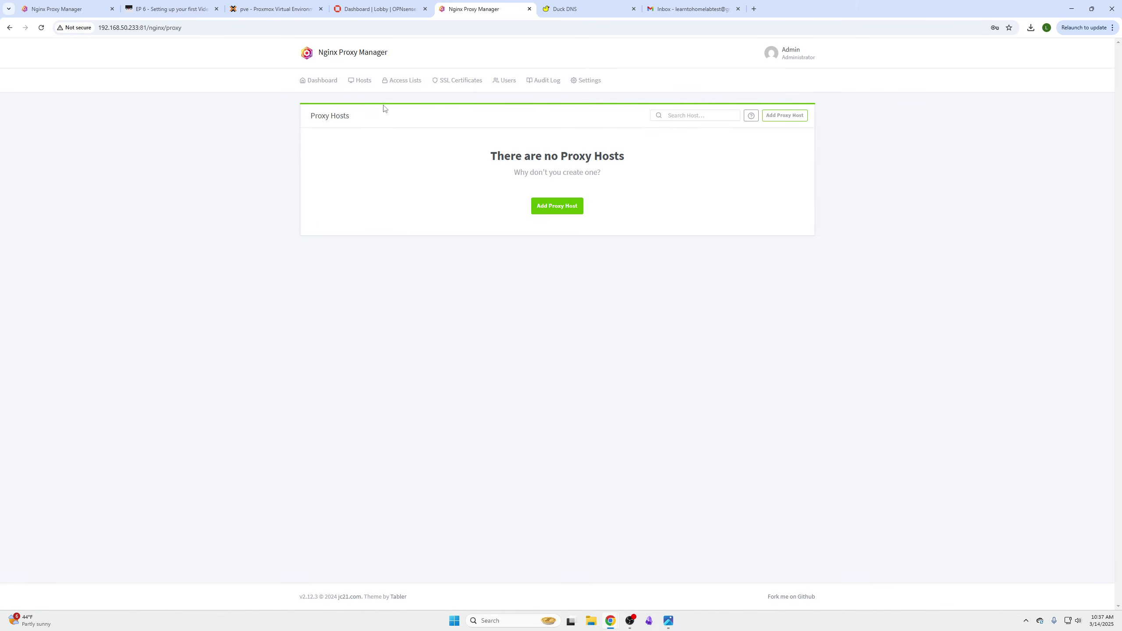
pyautogui.click(554, 207)
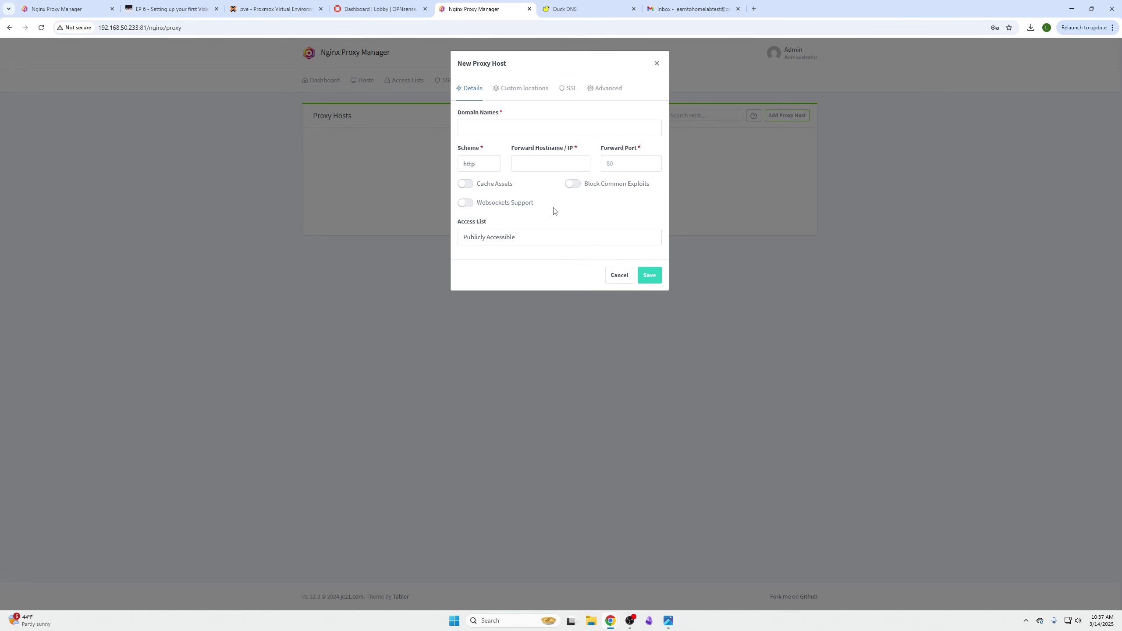
# - Check the pve node's network interfaces in Proxmox before filling in the proxy host
pyautogui.click(517, 129)
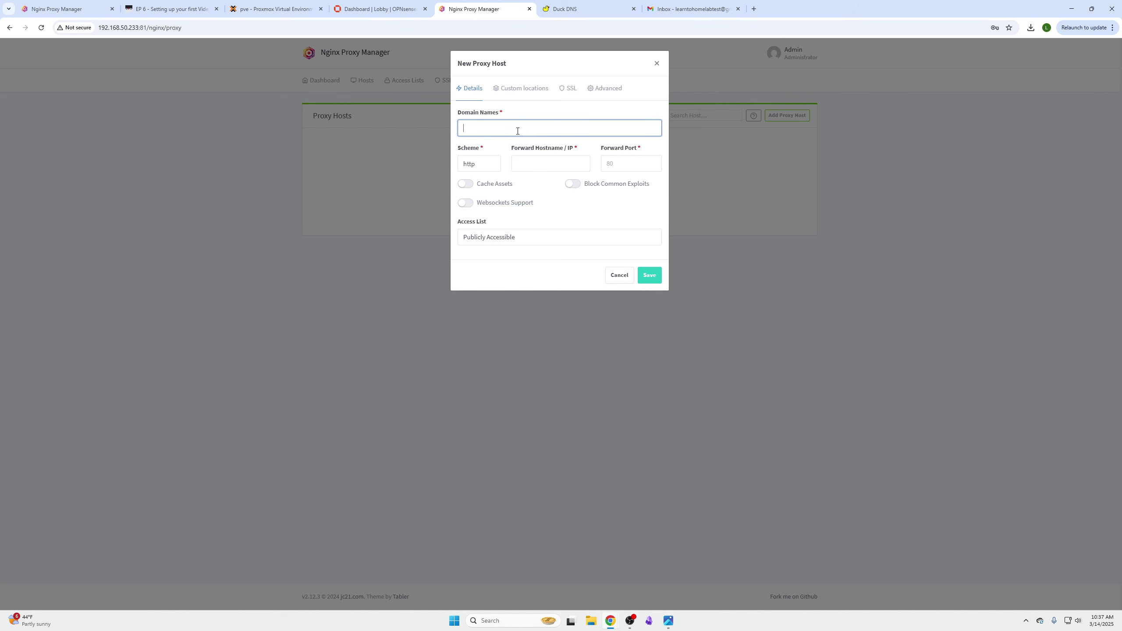
pyautogui.click(270, 9)
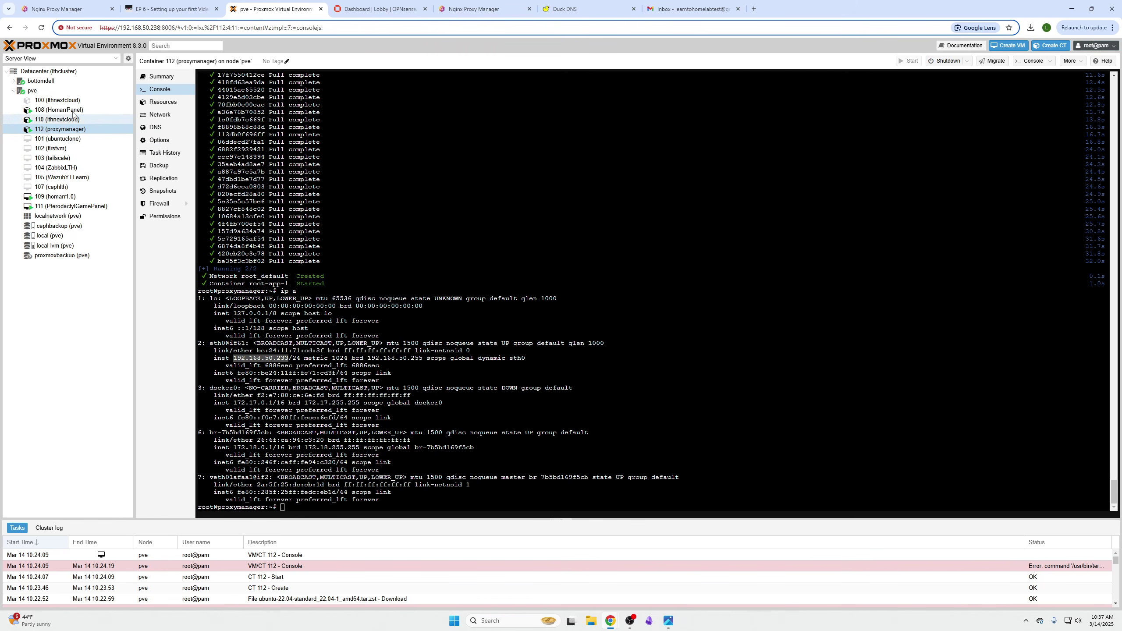
pyautogui.click(13, 91)
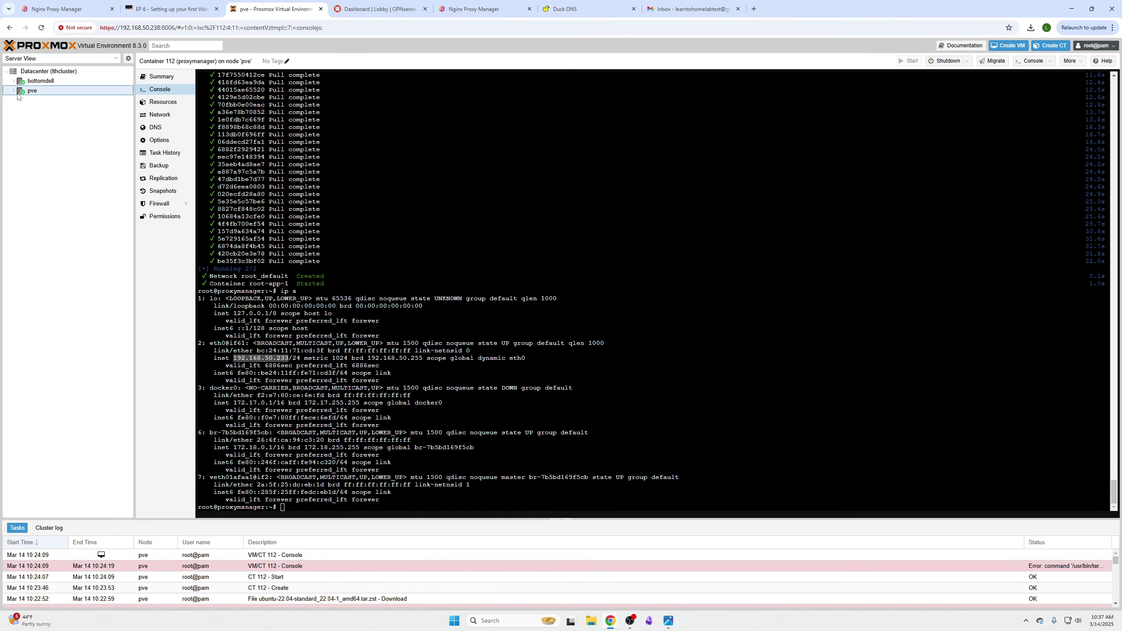
pyautogui.click(58, 91)
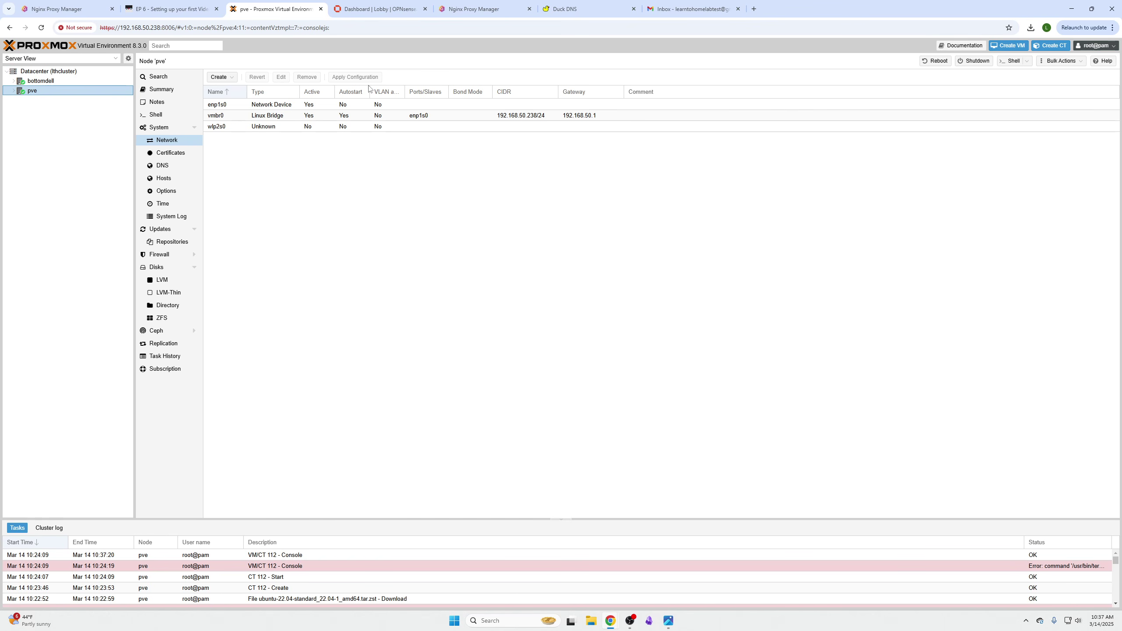
pyautogui.click(484, 9)
# - Enter pve.lthlearn.duckdns.org as the new proxy host's domain name
pyautogui.click(523, 135)
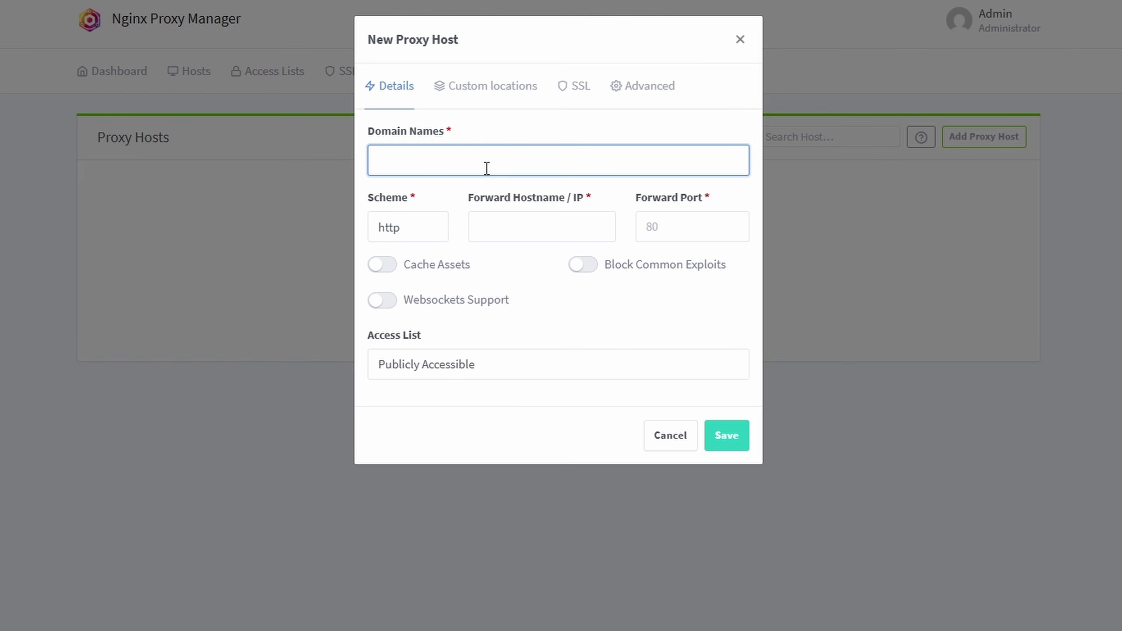
pyautogui.write('pve')
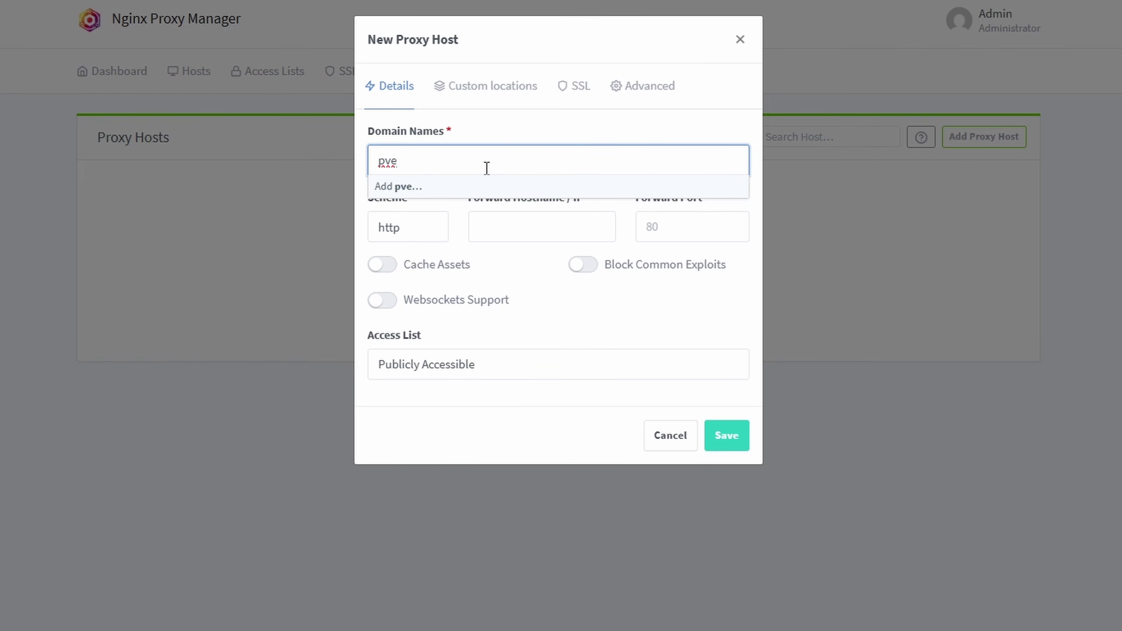
pyautogui.write('.')
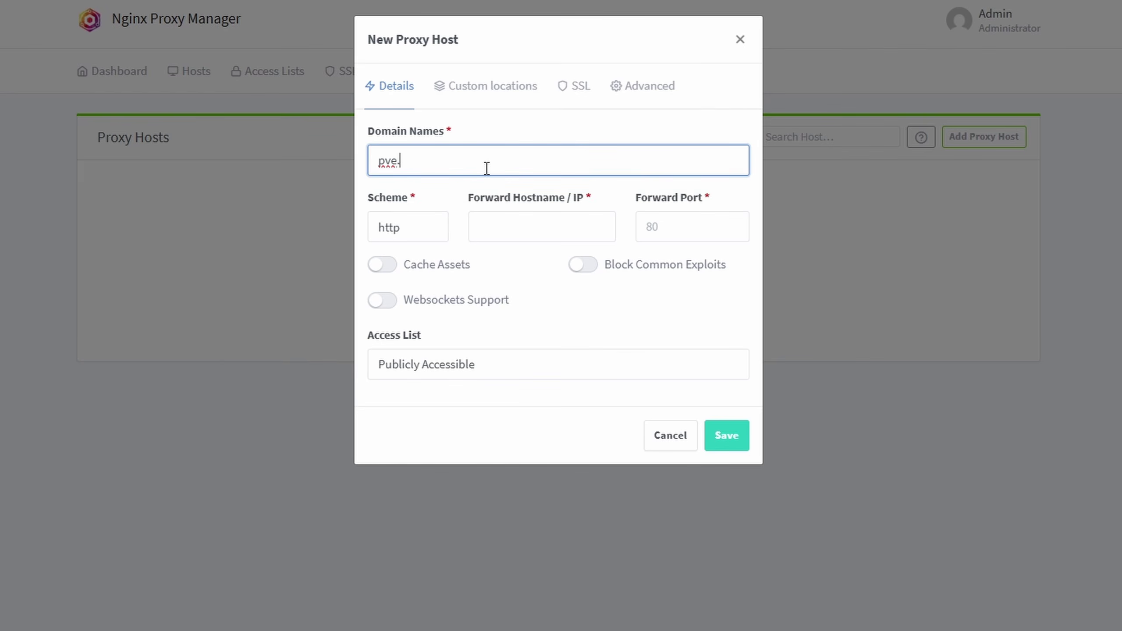
pyautogui.write('learn')
pyautogui.press('BackSpace')
pyautogui.press('BackSpace')
pyautogui.press('BackSpace')
pyautogui.press('BackSpace')
pyautogui.write('thlearn')
pyautogui.write('lthlear')
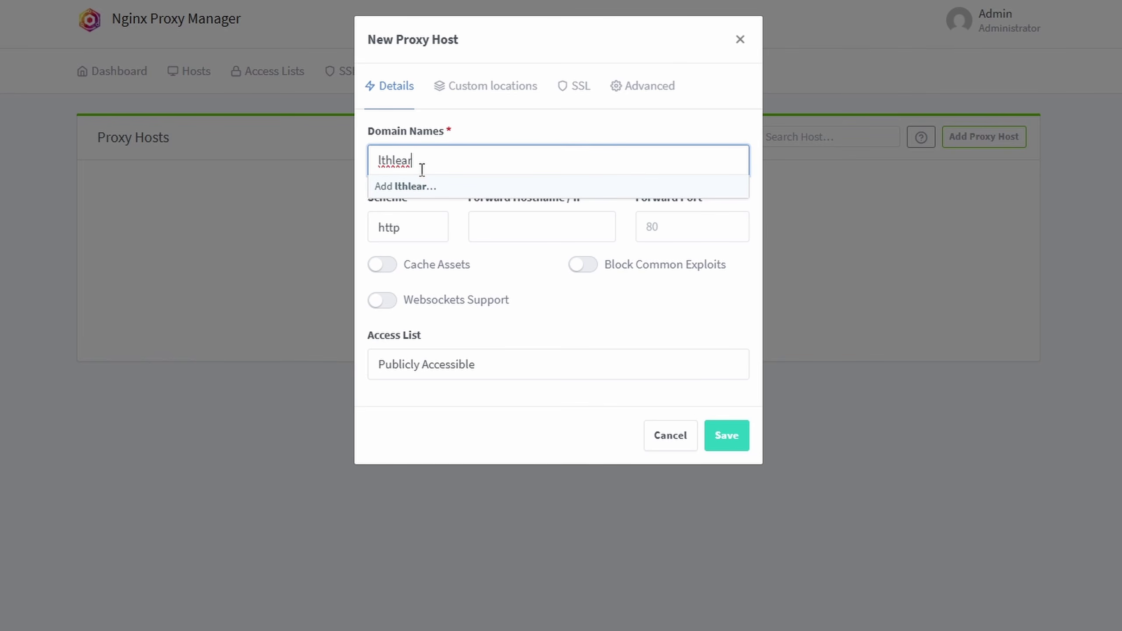
pyautogui.write('n.duckdns.org')
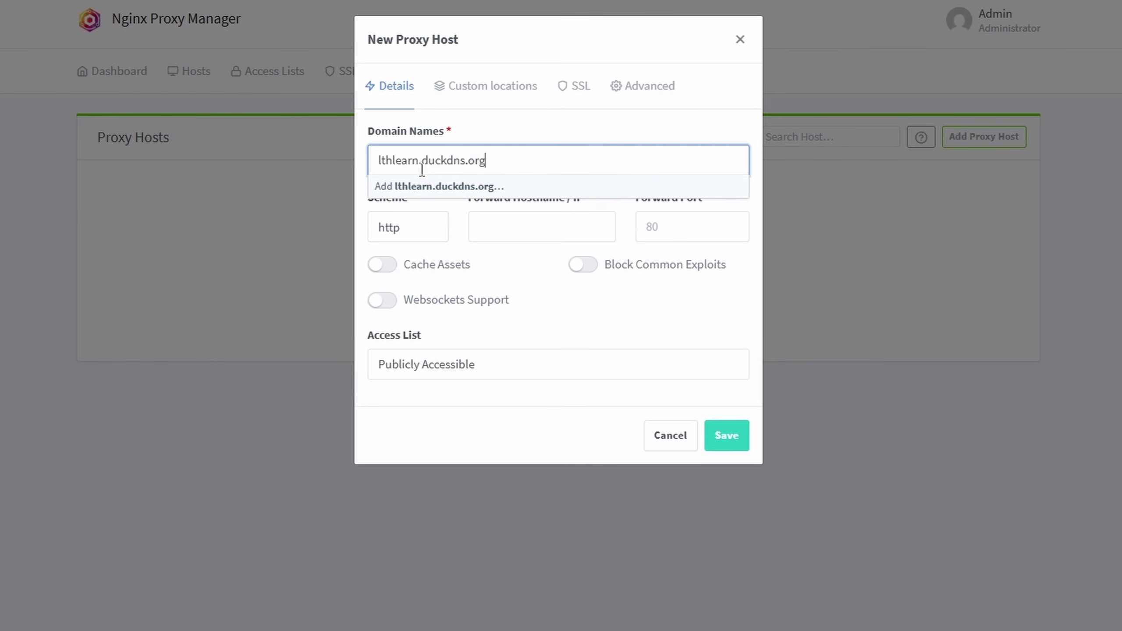
pyautogui.click(430, 187)
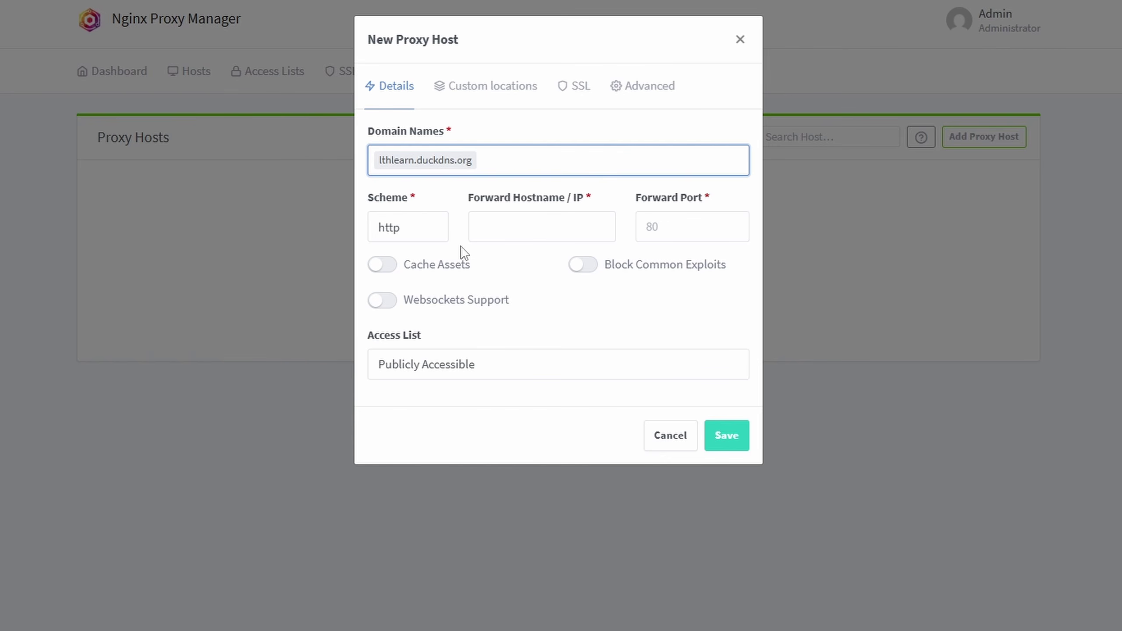
pyautogui.press('BackSpace')
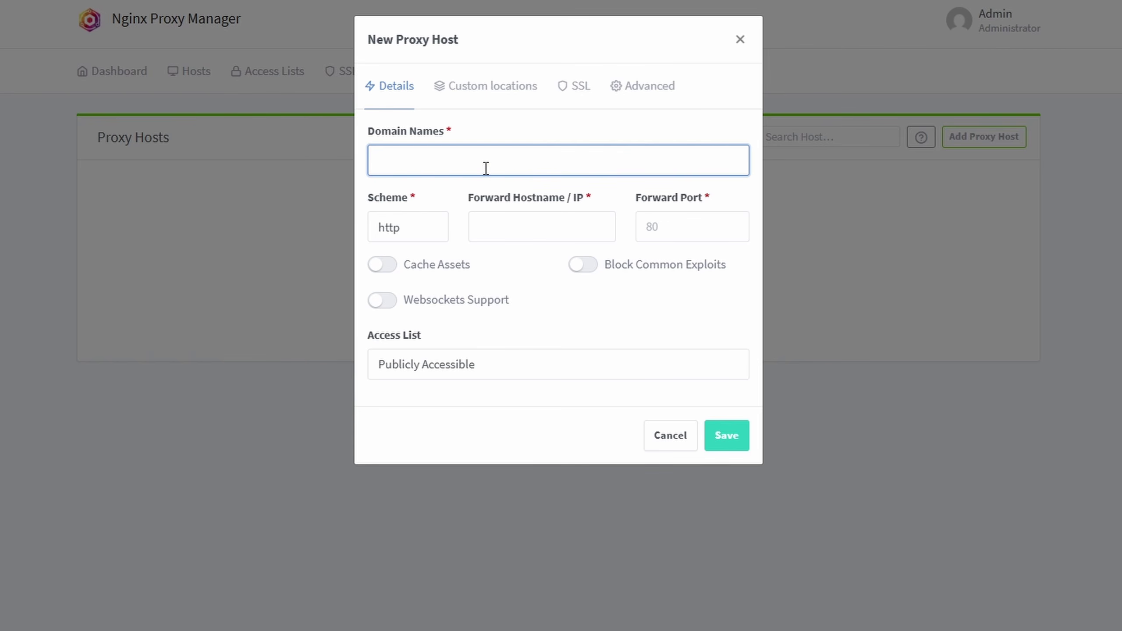
pyautogui.write('pve.lthl')
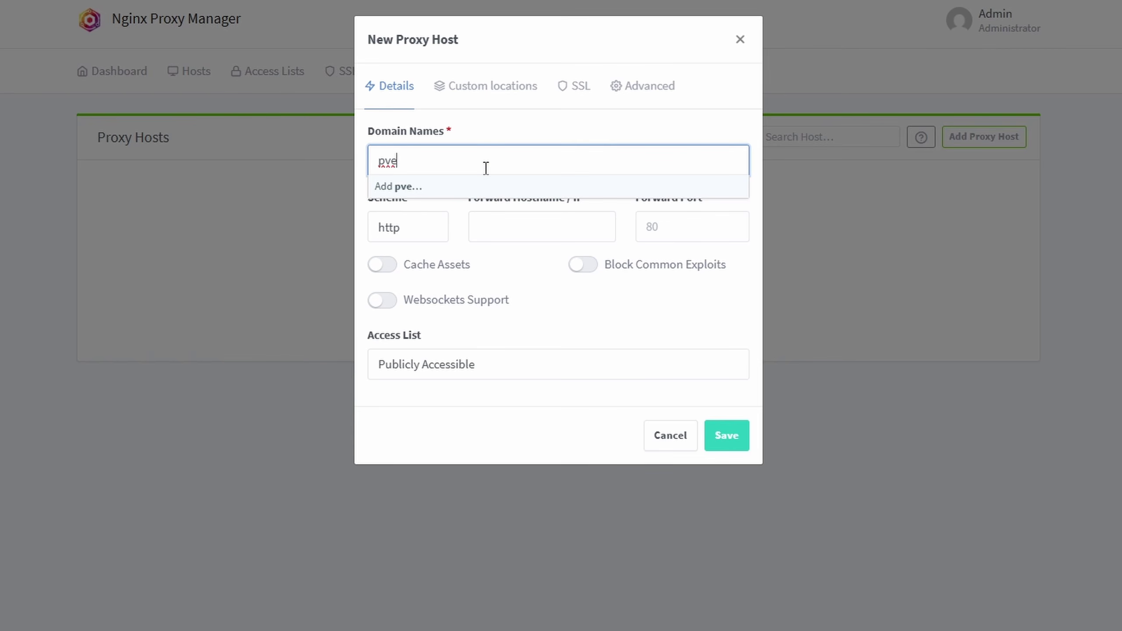
pyautogui.write('earn.duckdns')
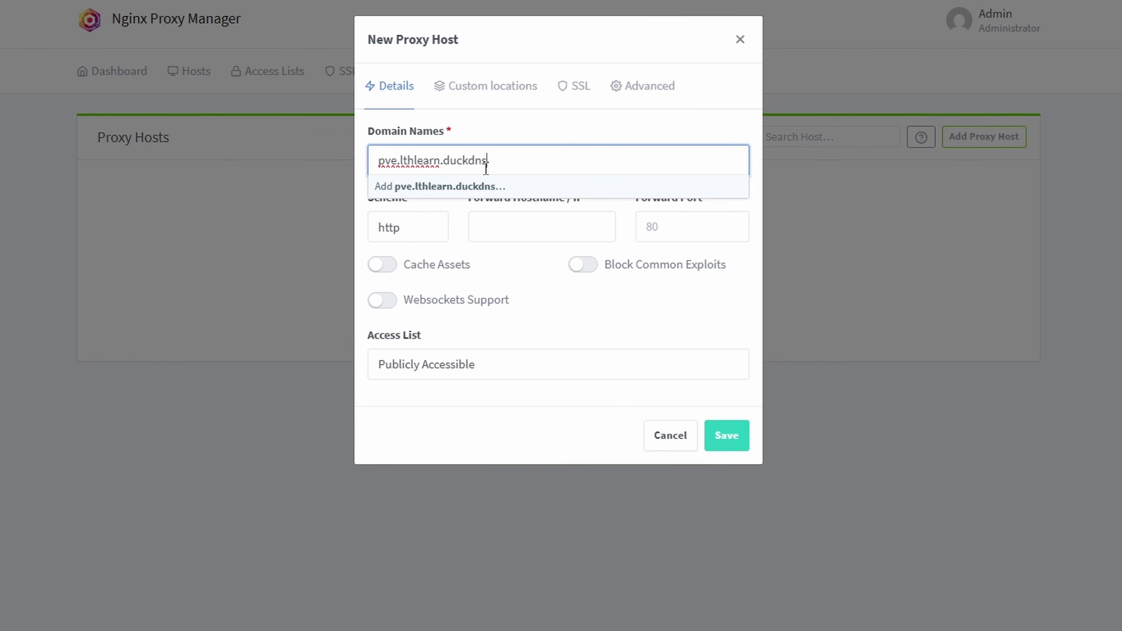
pyautogui.write('.org')
pyautogui.press('Return')
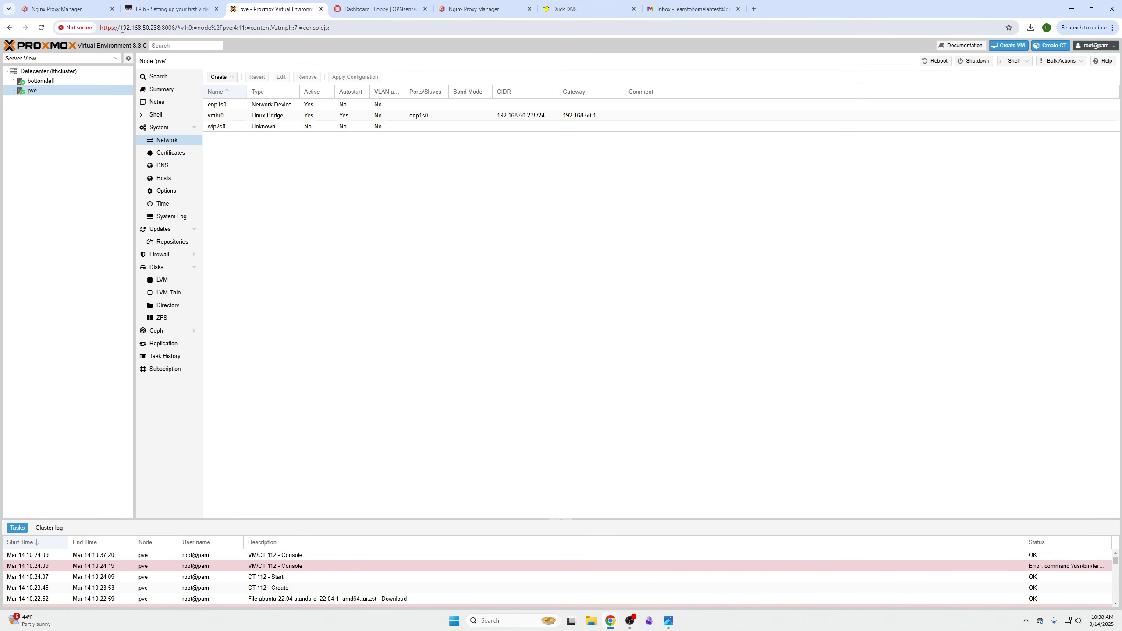
# - Copy the Proxmox host IP 192.168.50.238 and paste it as the forward hostname
pyautogui.moveTo(122, 29); pyautogui.dragTo(161, 28)
pyautogui.rightClick(158, 27)
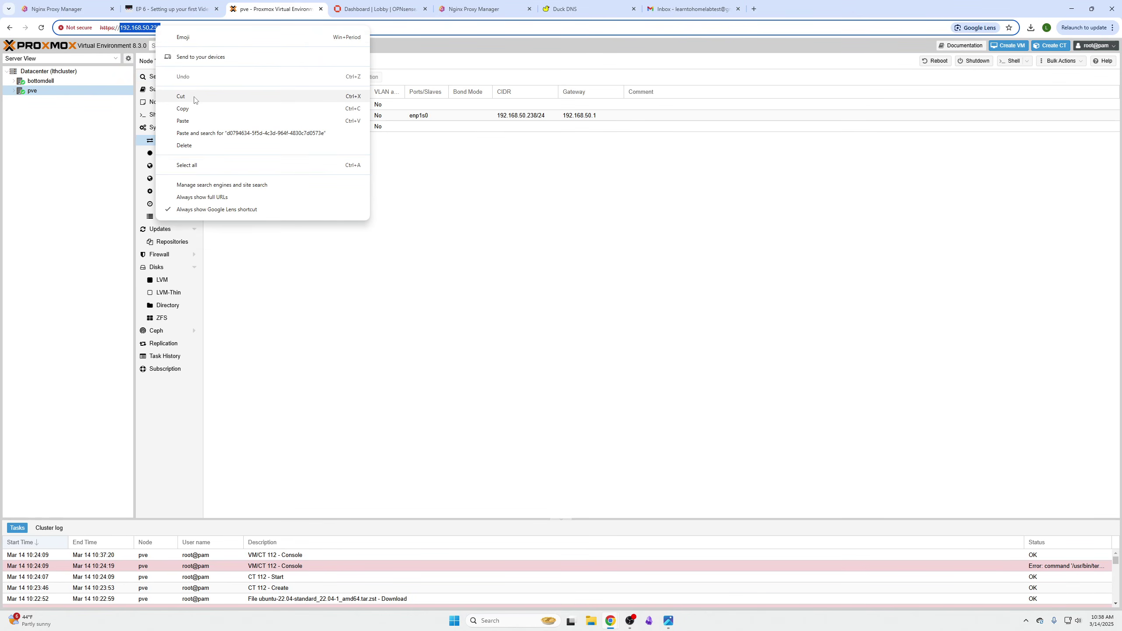
pyautogui.click(181, 96)
pyautogui.click(319, 212)
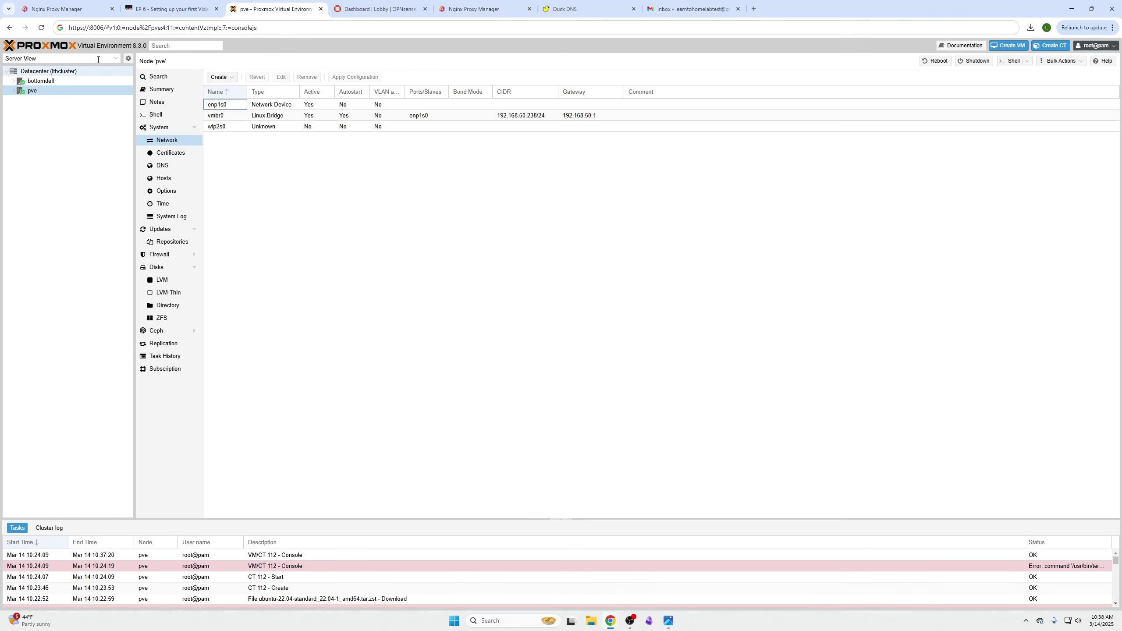
pyautogui.click(41, 28)
pyautogui.moveTo(120, 28); pyautogui.dragTo(160, 28)
pyautogui.rightClick(158, 30)
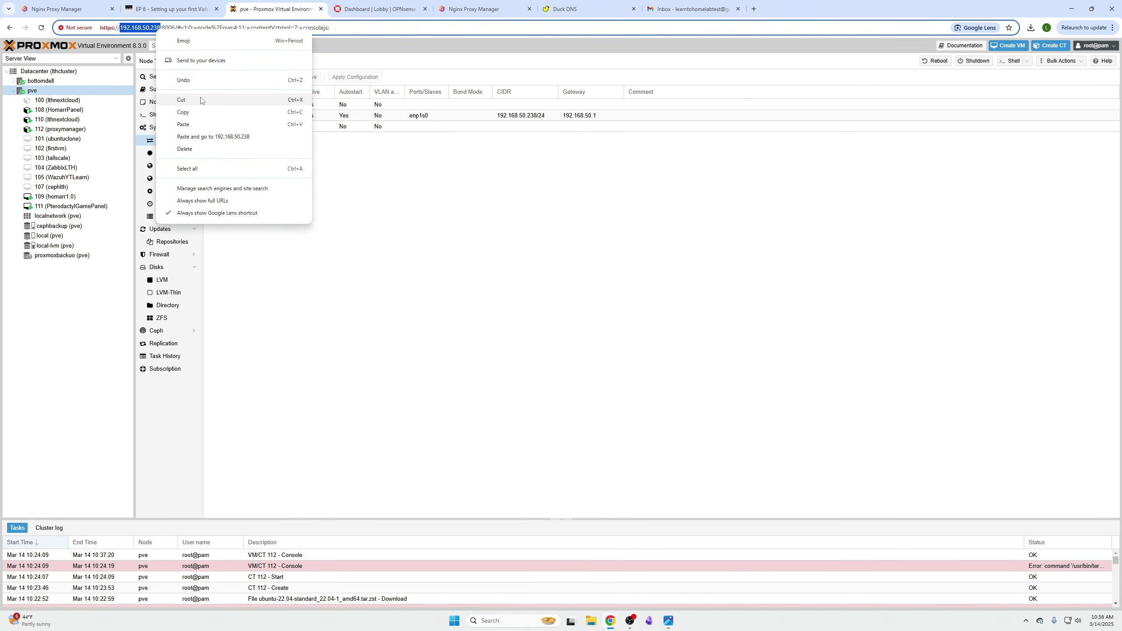
pyautogui.click(200, 112)
pyautogui.click(476, 10)
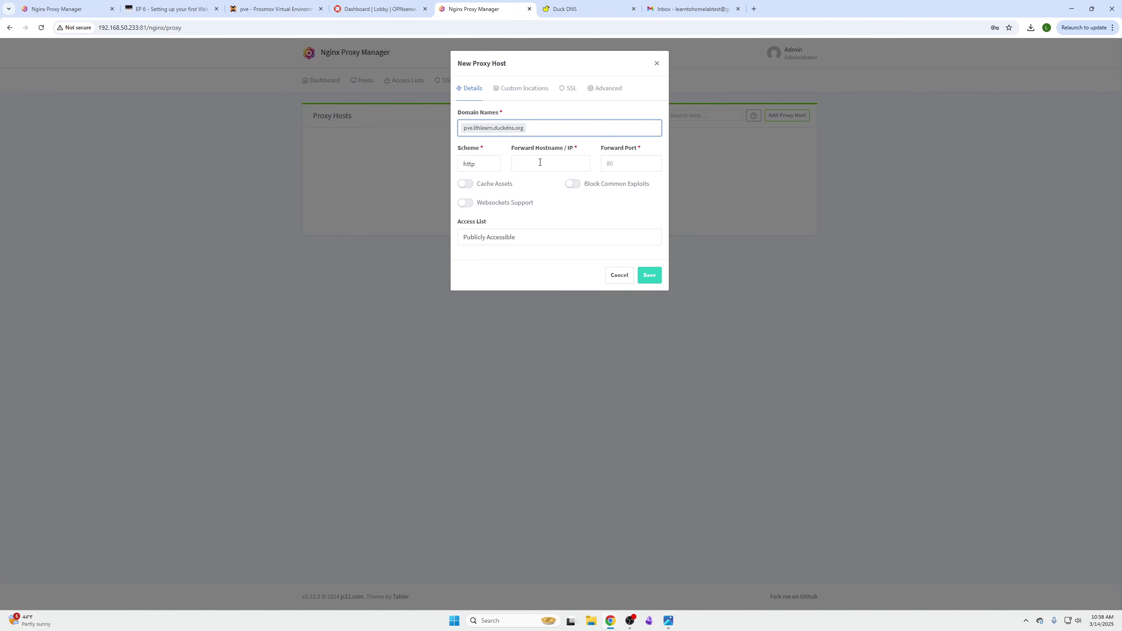
pyautogui.click(540, 161)
pyautogui.hotkey('ctrl', 'v')
# - Set the forward scheme to https and the forward port to 8006
pyautogui.click(474, 167)
pyautogui.click(475, 191)
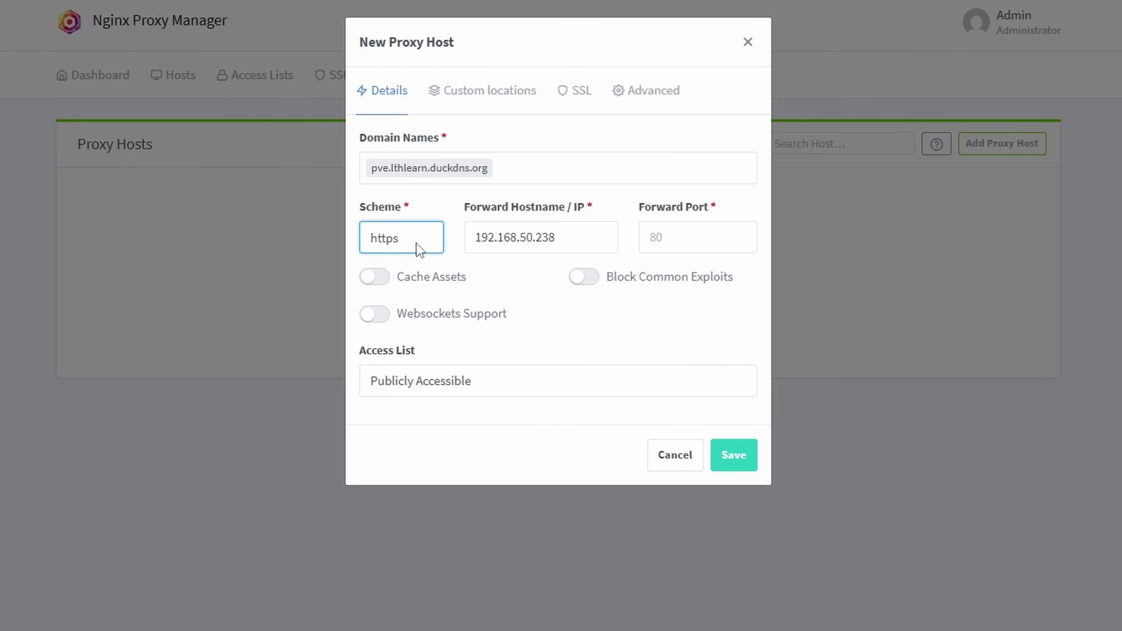
pyautogui.click(676, 235)
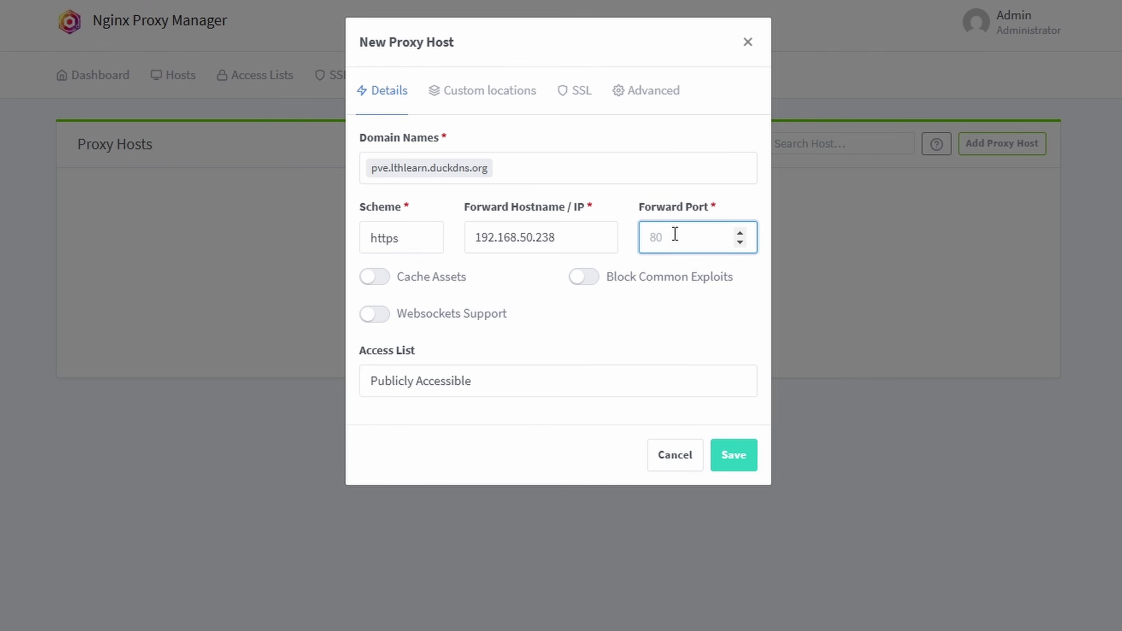
pyautogui.write('1')
pyautogui.press('BackSpace')
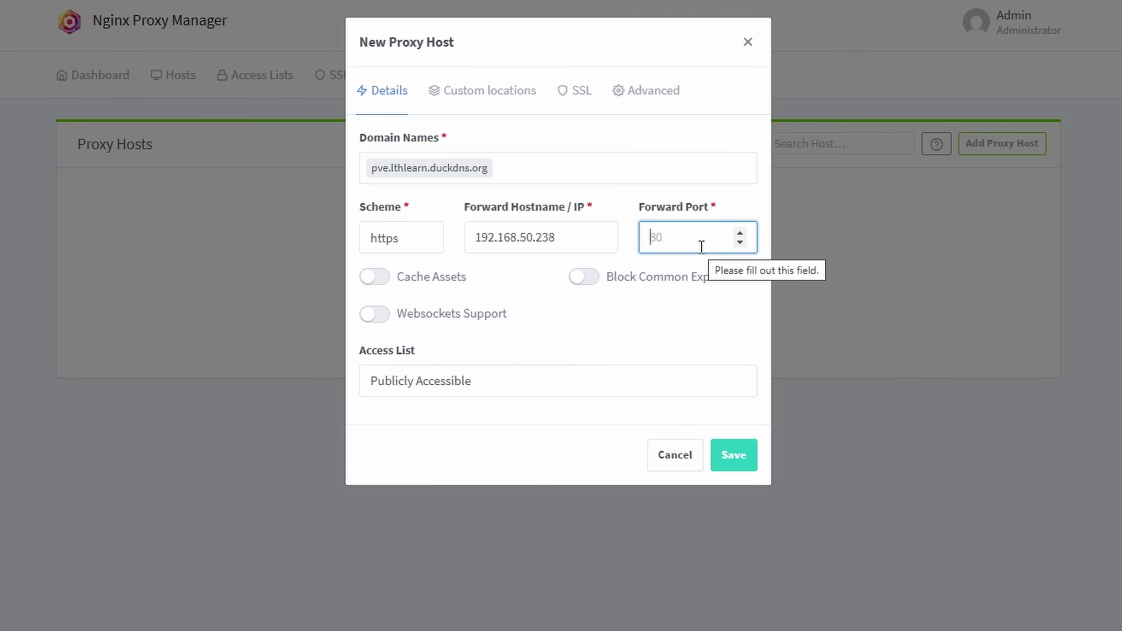
pyautogui.write('8006')
pyautogui.tripleClick(615, 347)
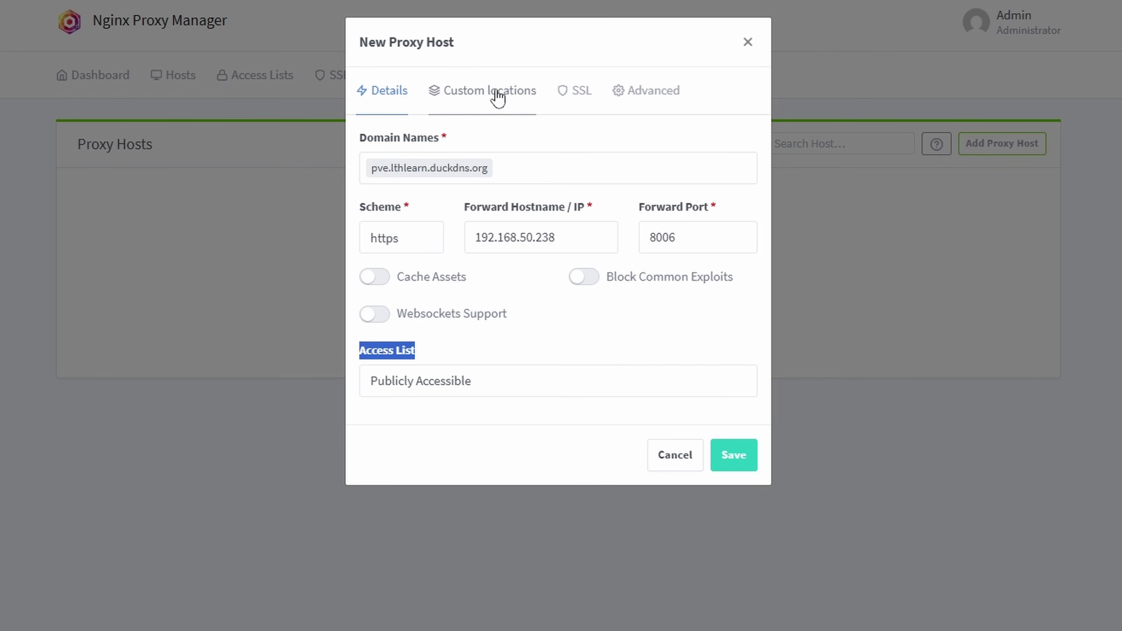
pyautogui.click(582, 95)
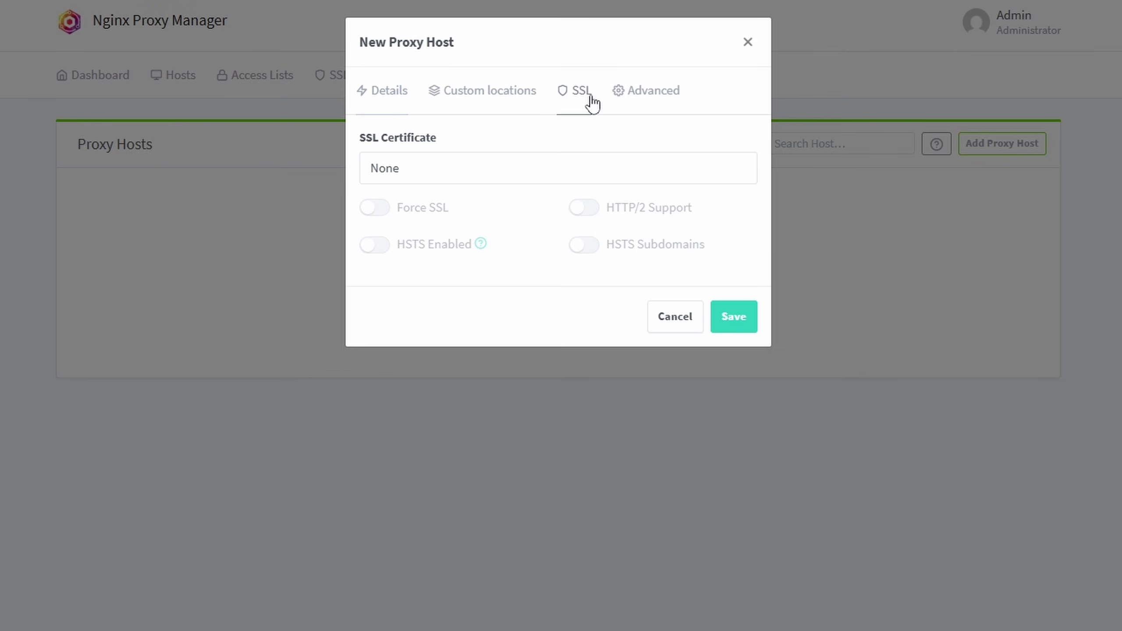
# - Choose the *.lthlearn.duckdns.org certificate, enable Force SSL, HTTP/2 and Websockets, then save
pyautogui.click(495, 166)
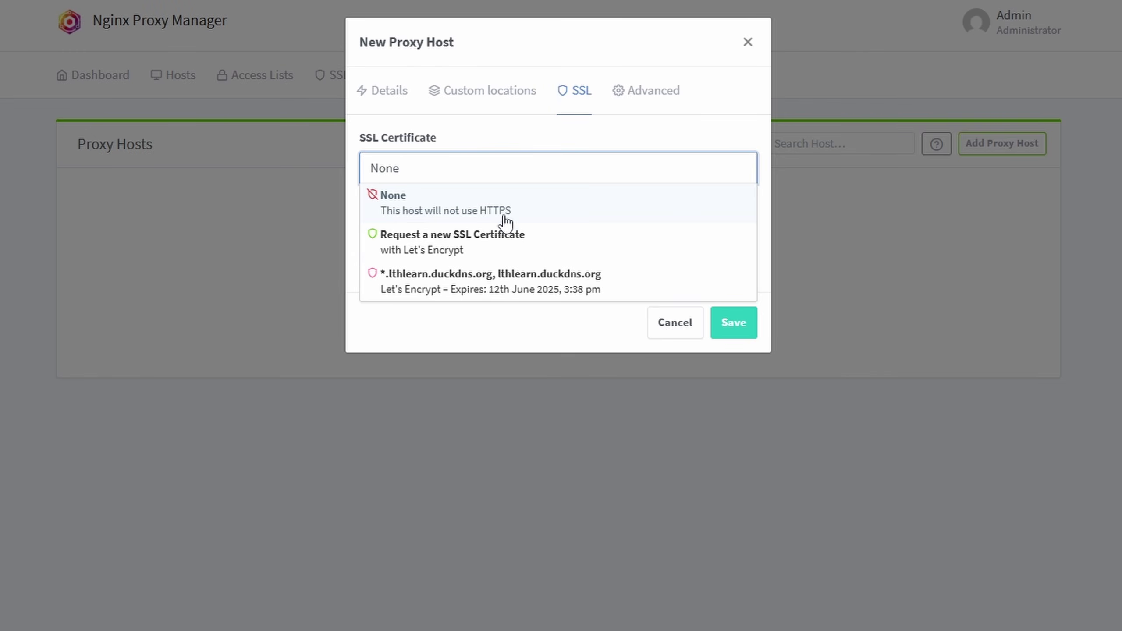
pyautogui.click(459, 284)
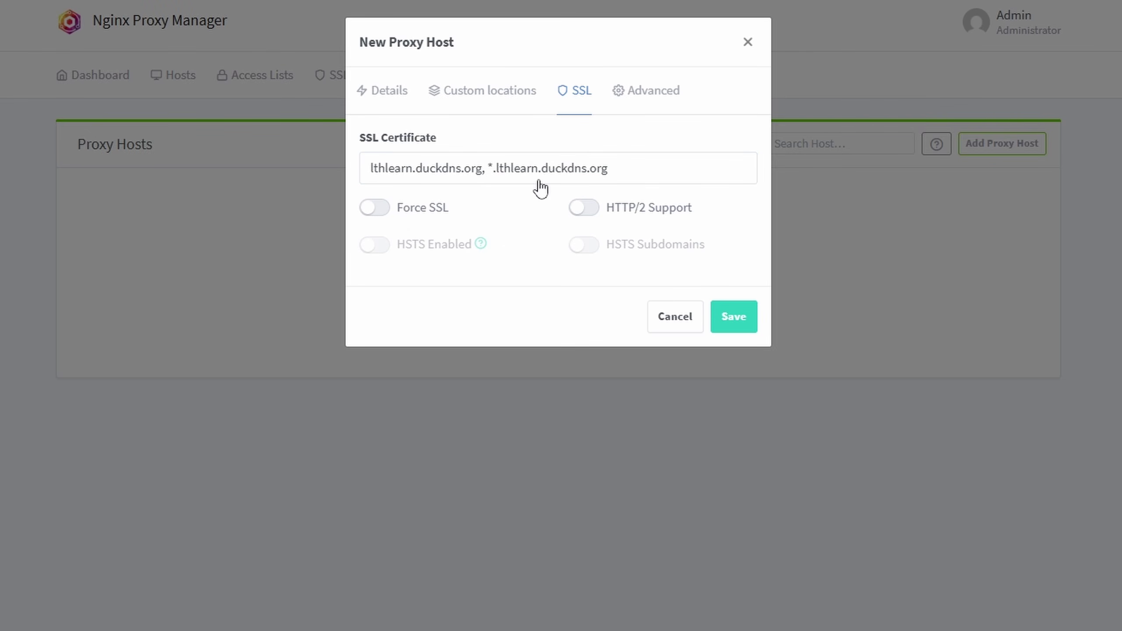
pyautogui.click(373, 208)
pyautogui.click(576, 208)
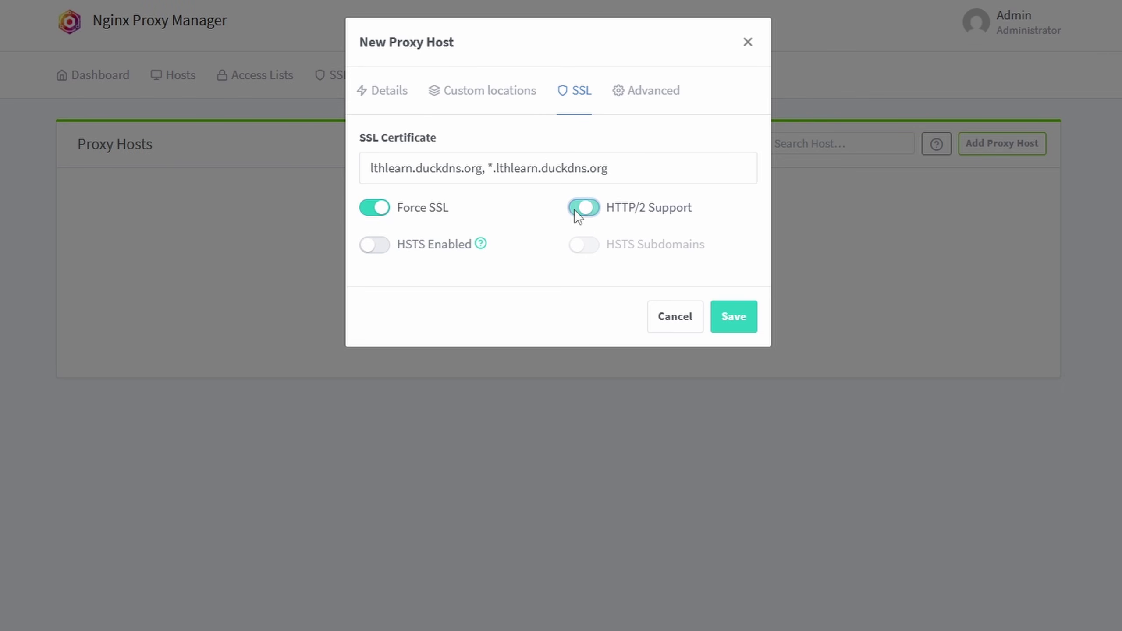
pyautogui.click(395, 106)
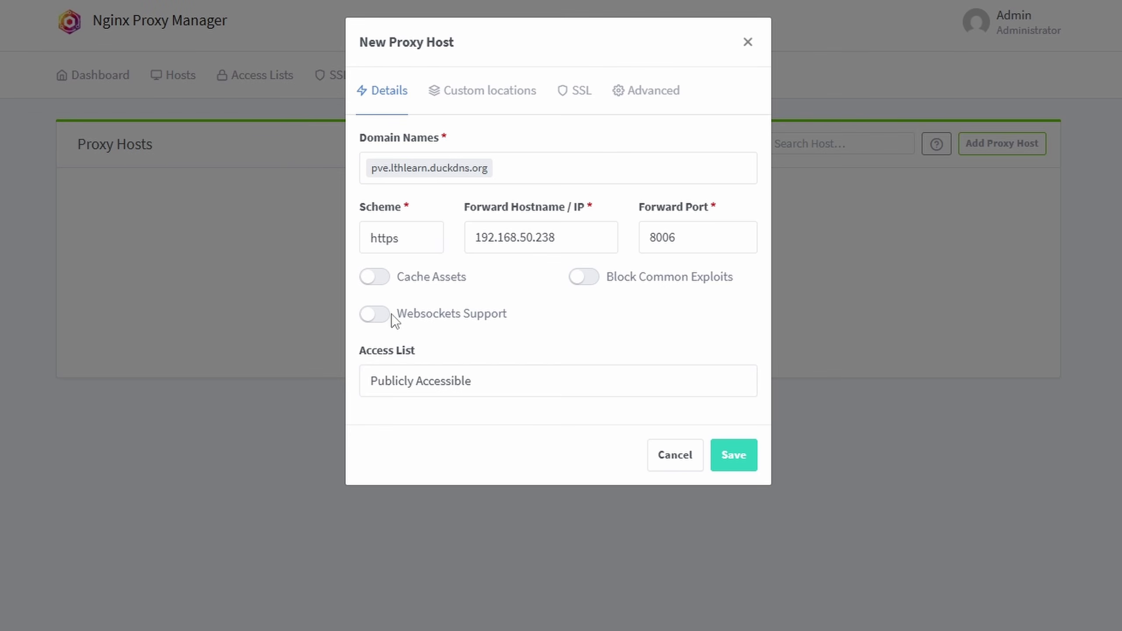
pyautogui.click(381, 315)
pyautogui.click(577, 113)
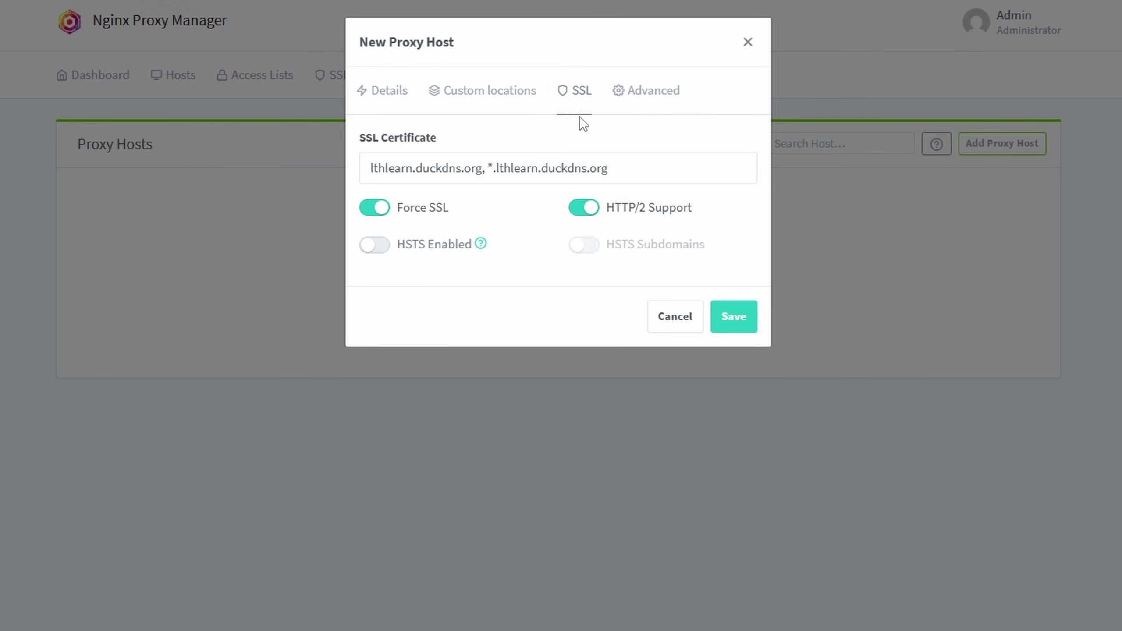
pyautogui.click(746, 320)
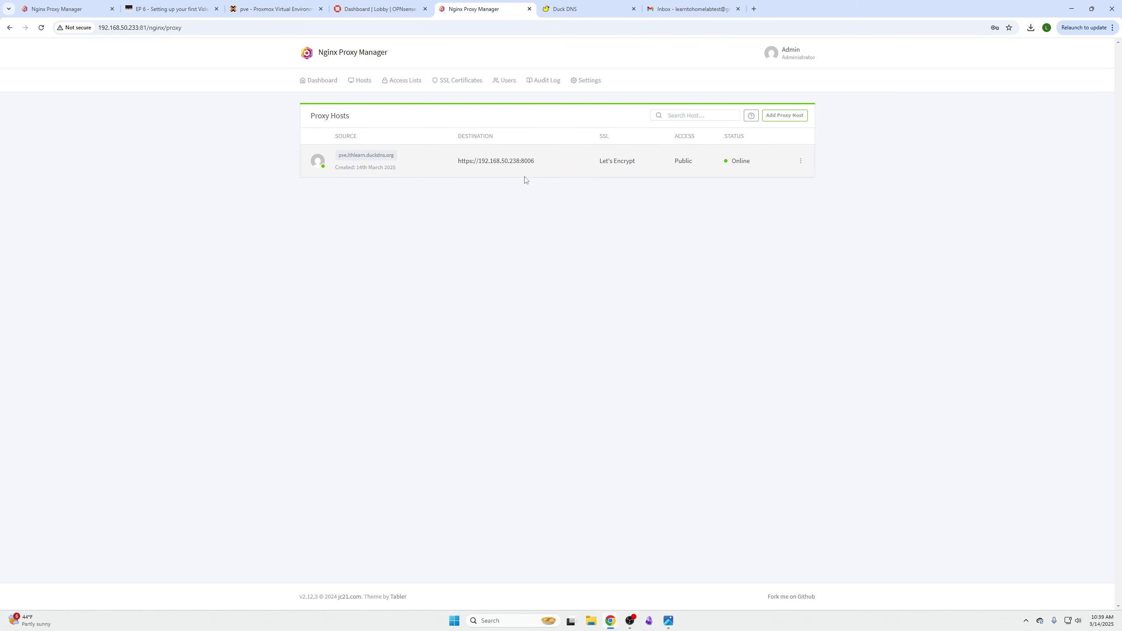
# - Open pve.lthlearn.duckdns.org from the proxy host list in a new tab
pyautogui.click(389, 157)
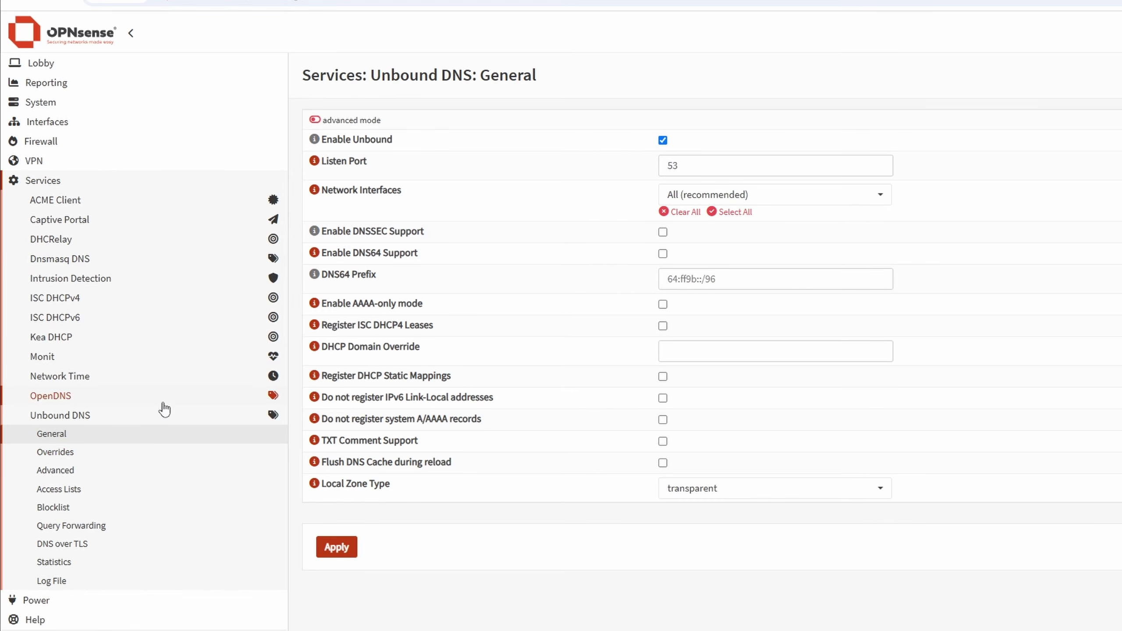
# - Open Services > Unbound DNS > Overrides, review the * lthlabs.duckdns.org entry, and add an override
pyautogui.click(53, 183)
pyautogui.click(51, 182)
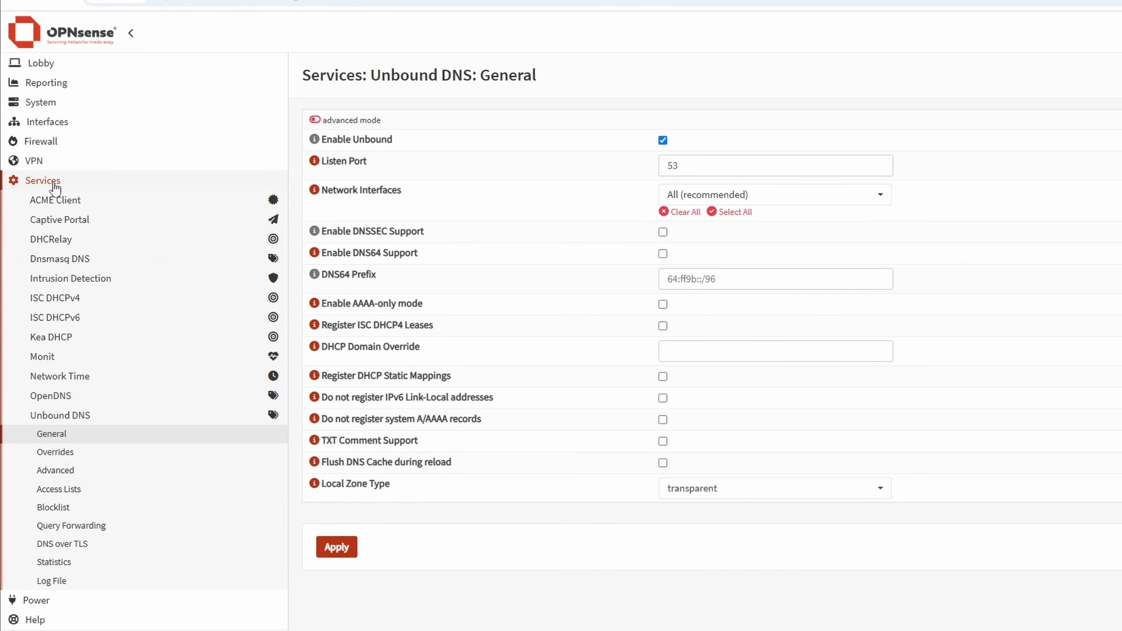
pyautogui.click(69, 418)
pyautogui.click(73, 457)
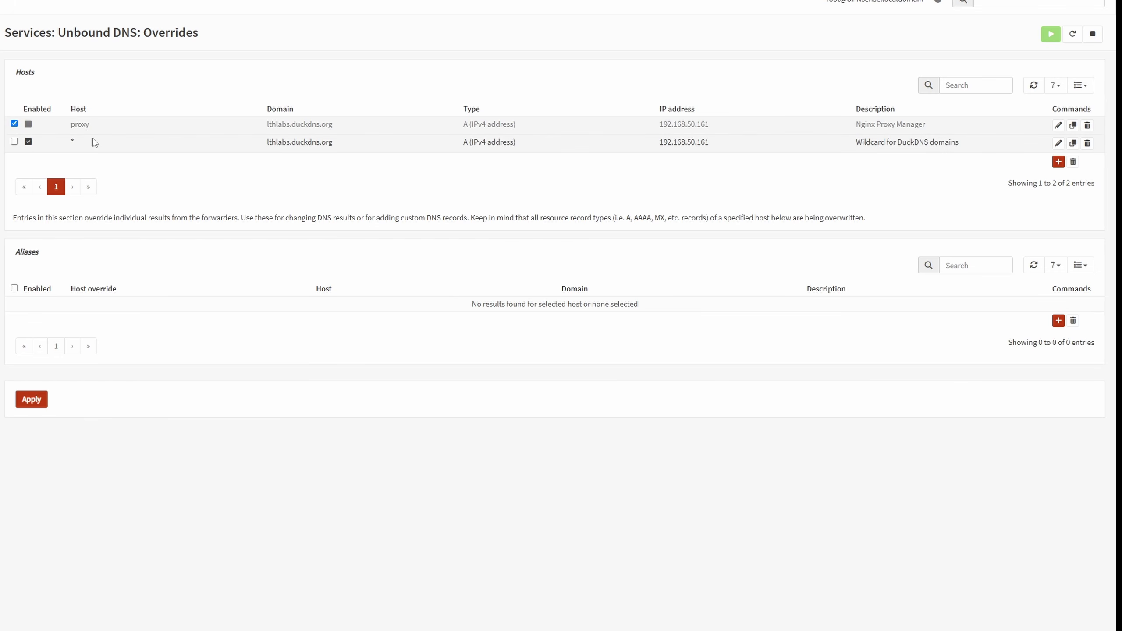
pyautogui.doubleClick(72, 141)
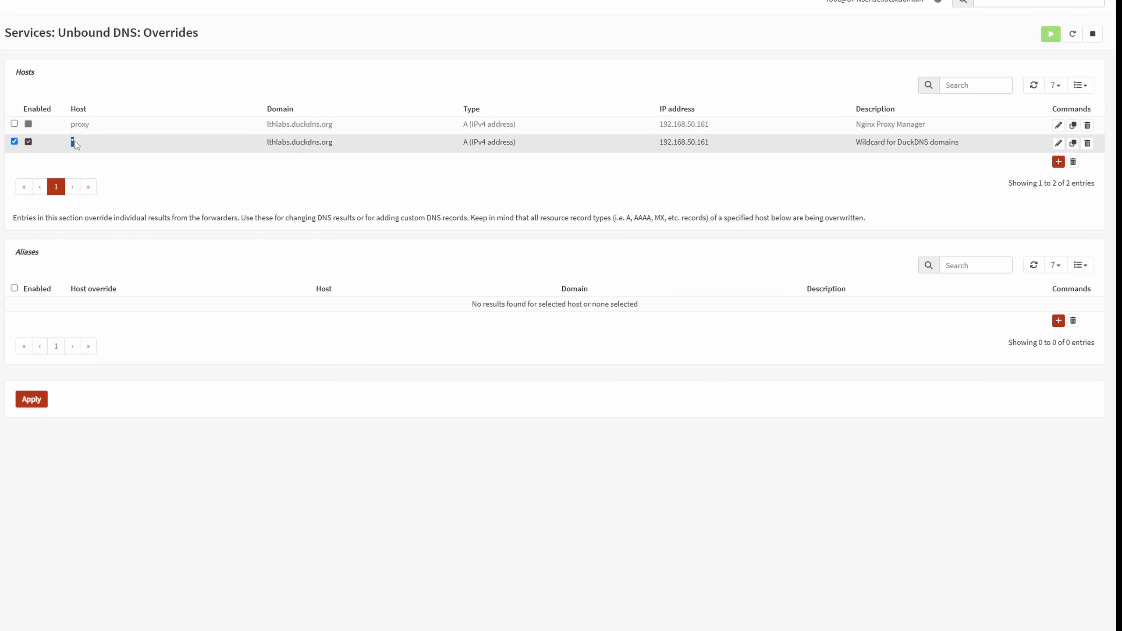
pyautogui.moveTo(264, 147); pyautogui.dragTo(344, 148)
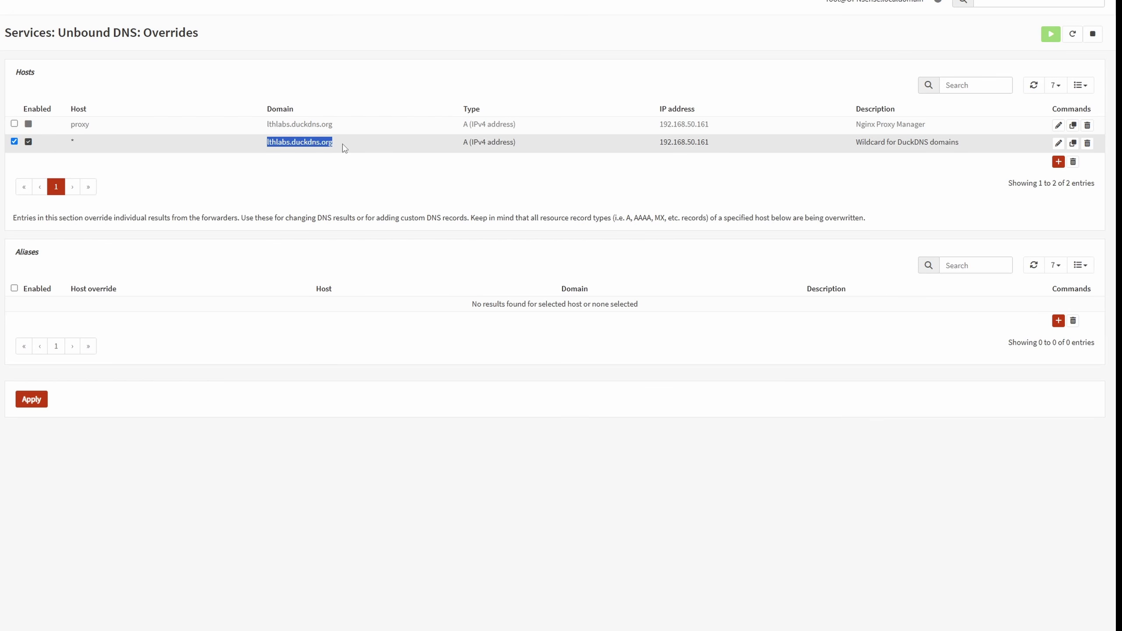
pyautogui.moveTo(458, 143); pyautogui.dragTo(717, 147)
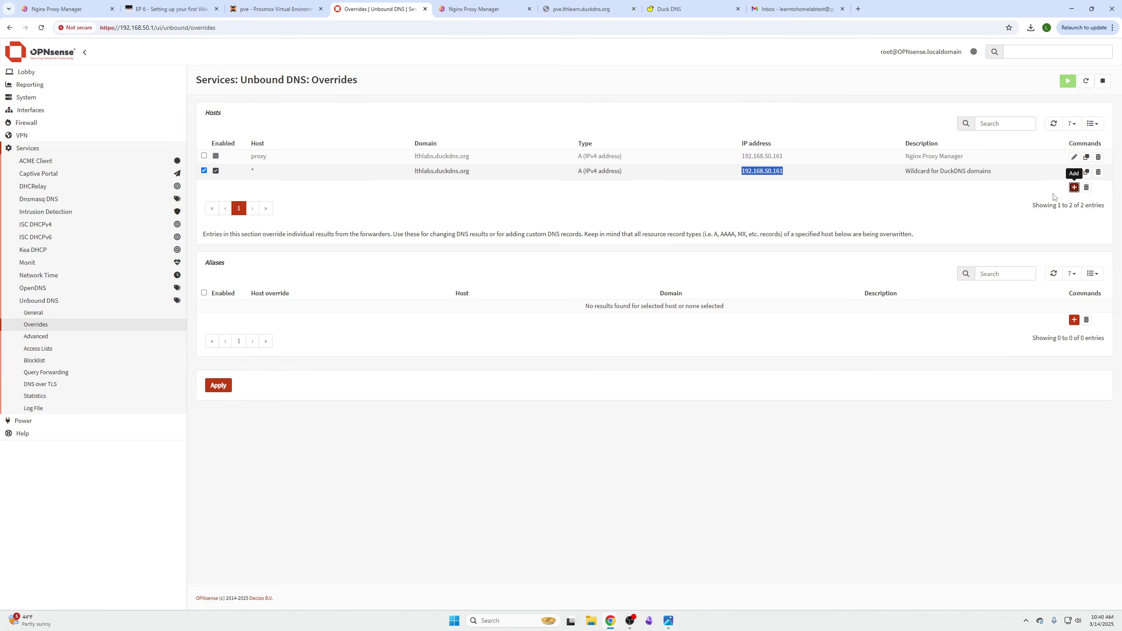
pyautogui.click(1074, 188)
# - Set the override host to * and the domain to lthlearn.duckdns.org
pyautogui.click(492, 135)
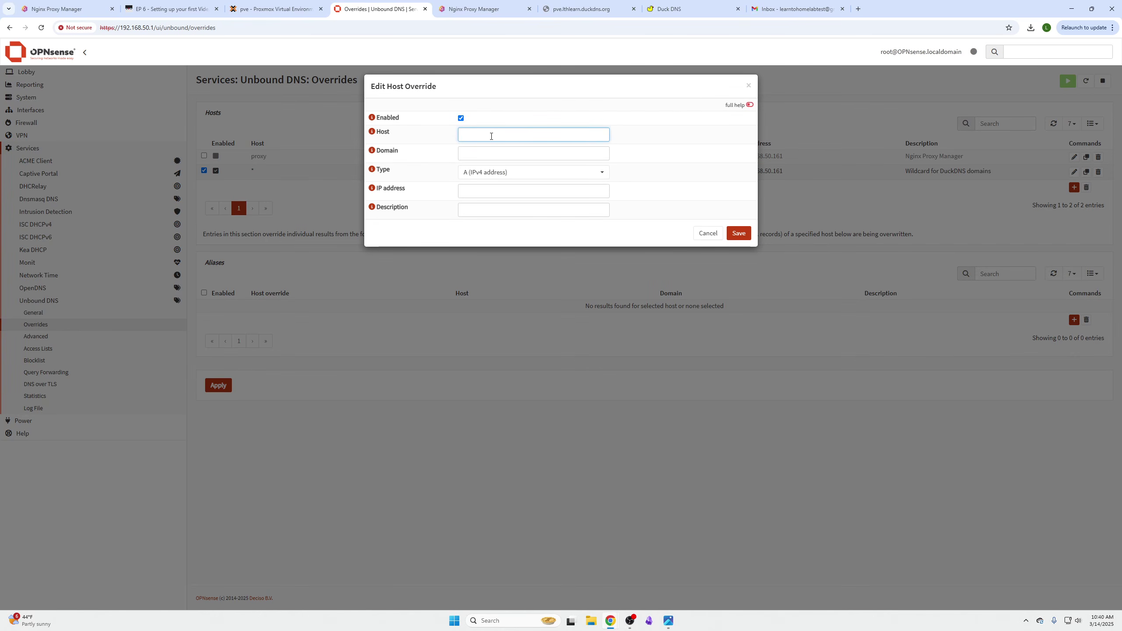
pyautogui.click(488, 160)
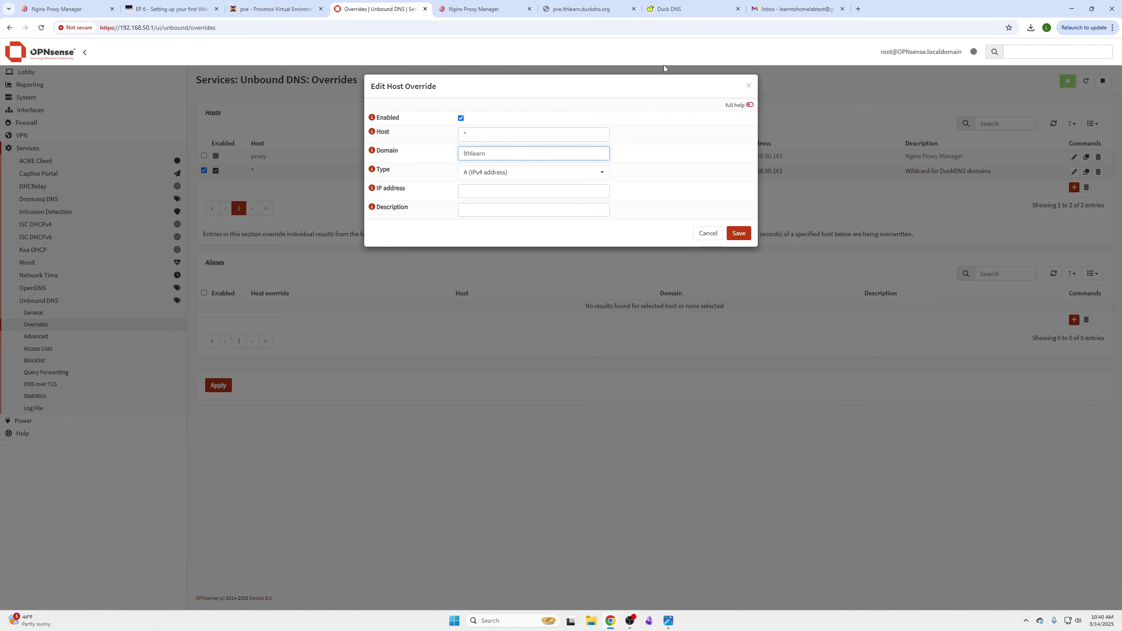
pyautogui.click(670, 8)
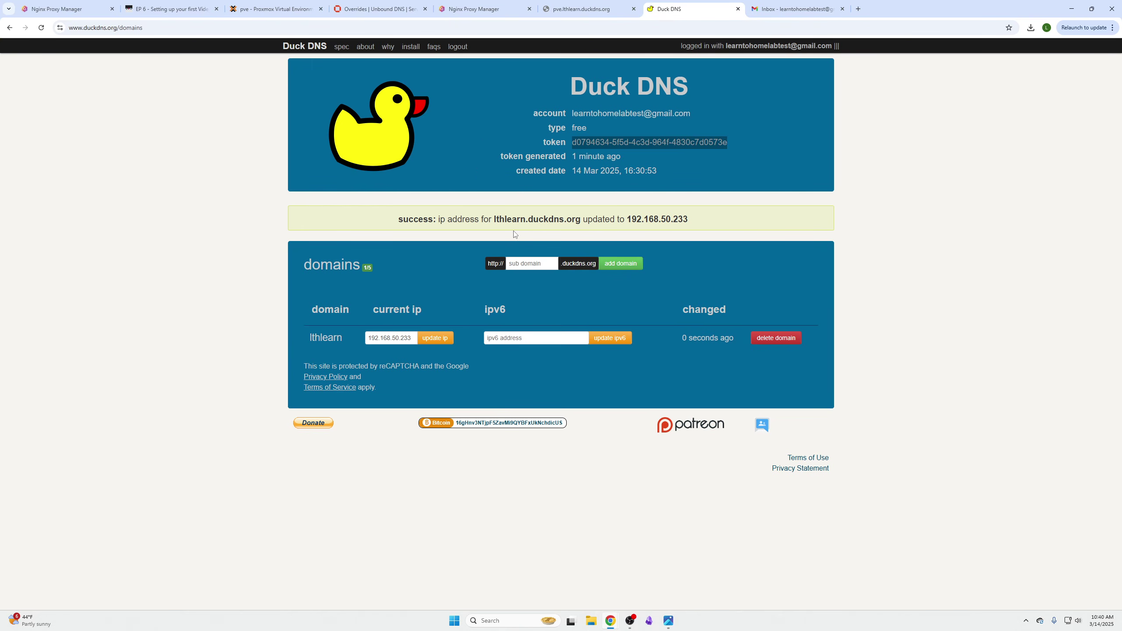
pyautogui.click(479, 9)
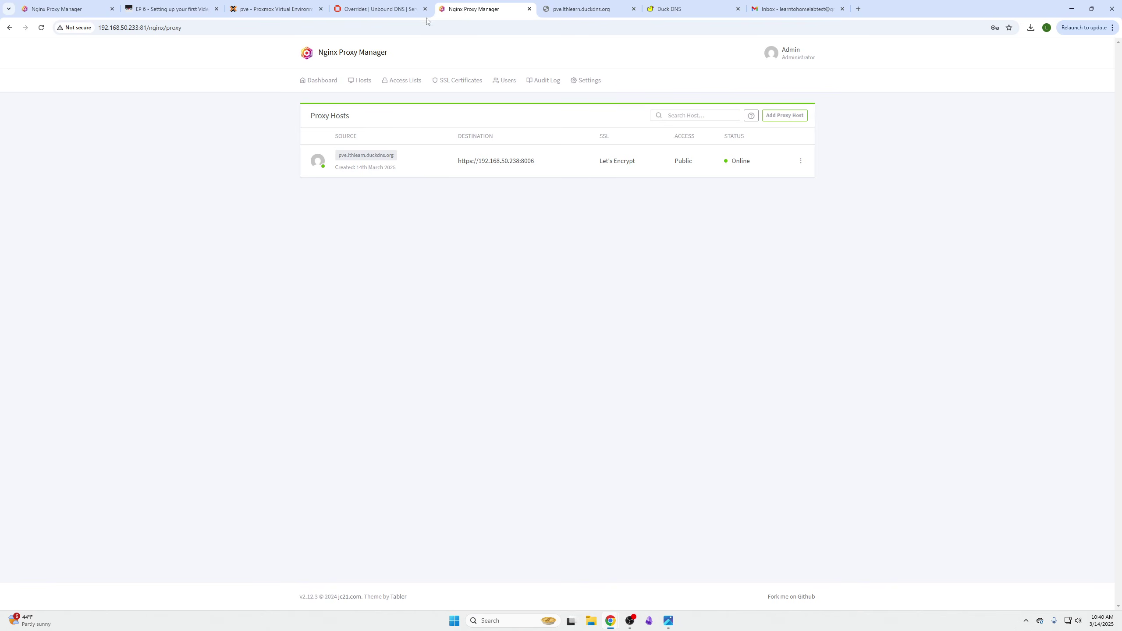
pyautogui.click(276, 9)
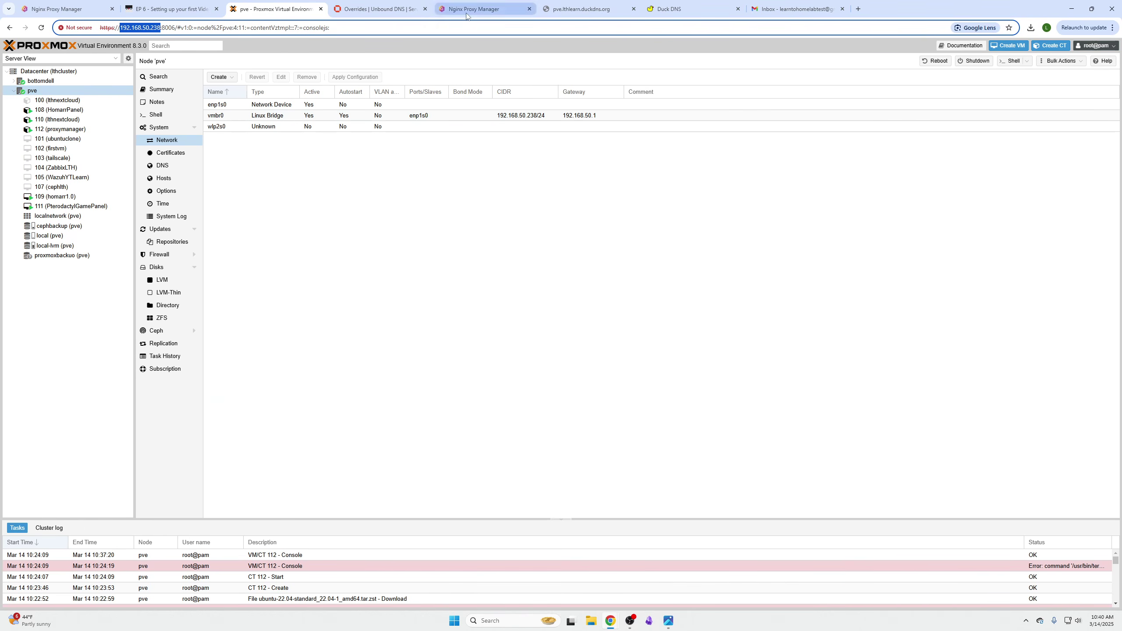
pyautogui.click(484, 9)
pyautogui.click(382, 9)
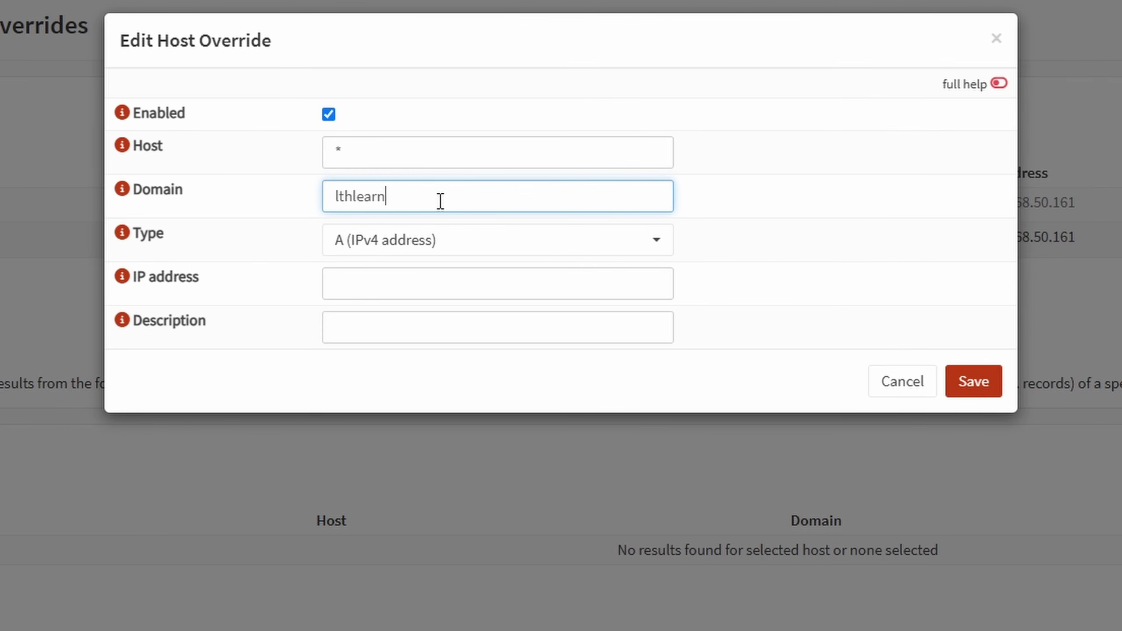
pyautogui.write('.duckdns.org')
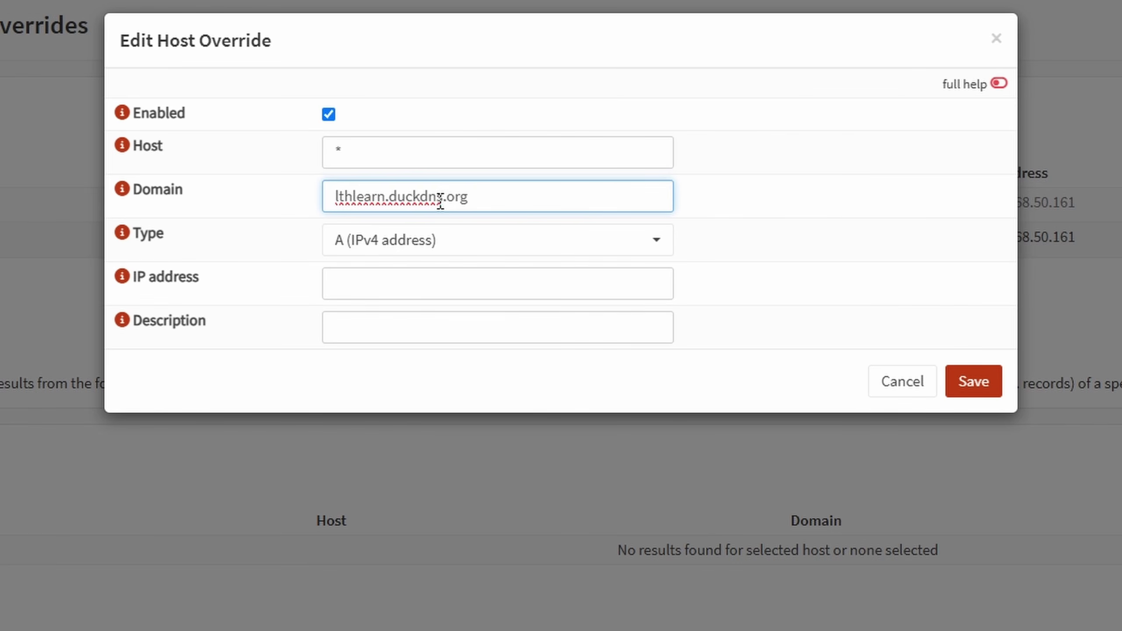
# - Set the IP to 192.168.50.233, copied from the Nginx Proxy Manager address
pyautogui.click(472, 279)
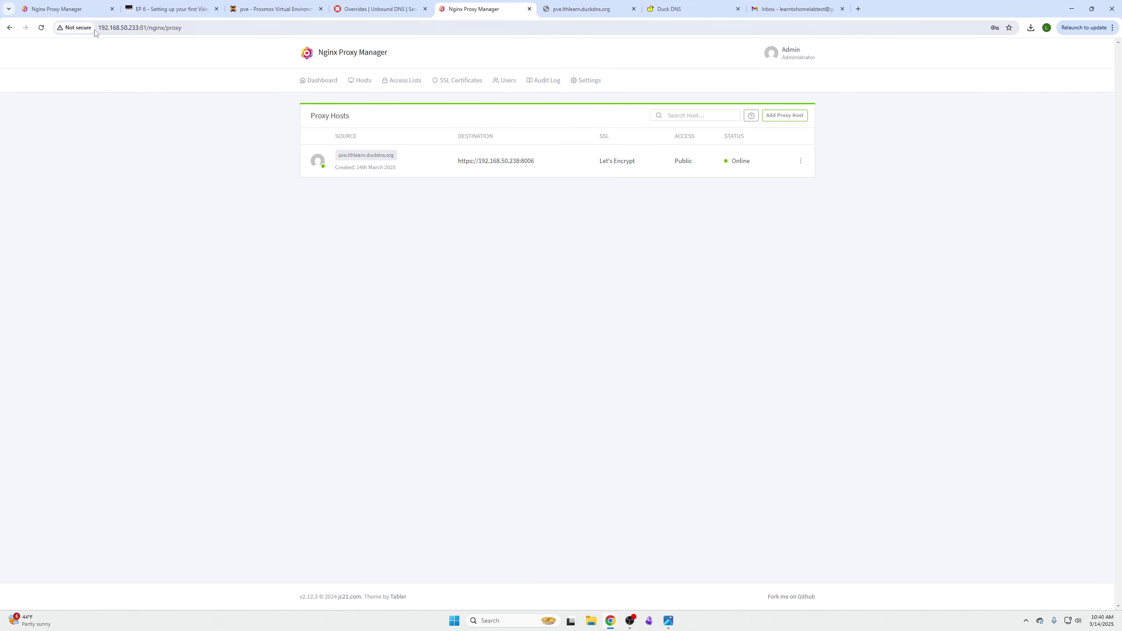
pyautogui.moveTo(100, 29); pyautogui.dragTo(136, 29)
pyautogui.rightClick(136, 30)
pyautogui.click(174, 114)
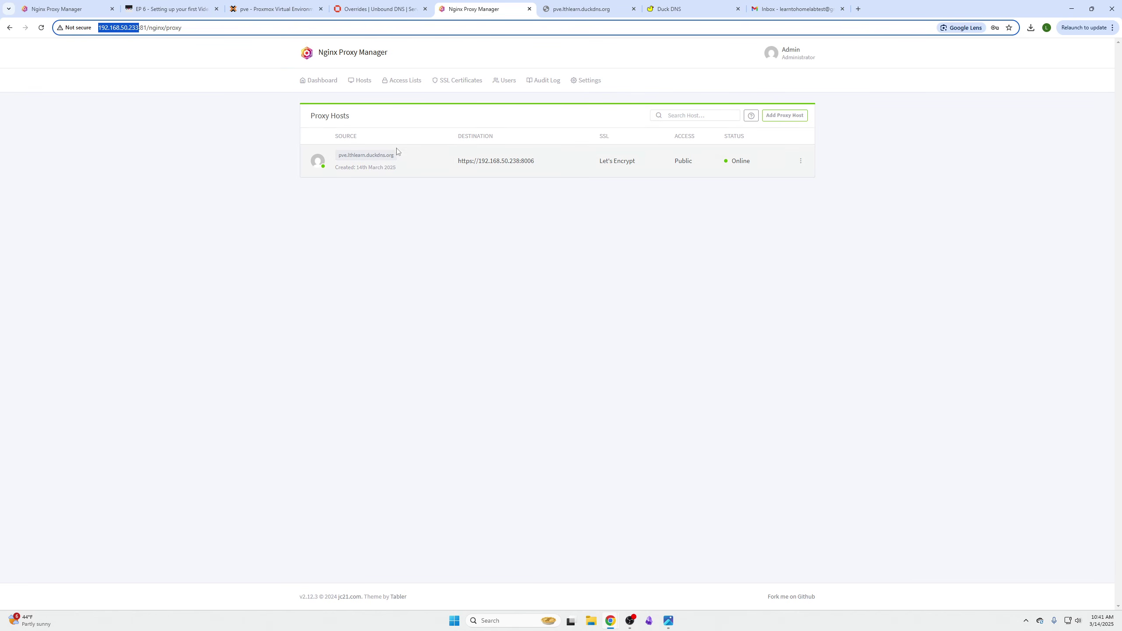
pyautogui.click(378, 9)
pyautogui.hotkey('ctrl', 'v')
pyautogui.press('BackSpace')
pyautogui.moveTo(370, 282); pyautogui.dragTo(305, 300)
pyautogui.press('BackSpace')
# - Describe the override as 'Proxy Manager for LTH Videos' and save it
pyautogui.click(469, 325)
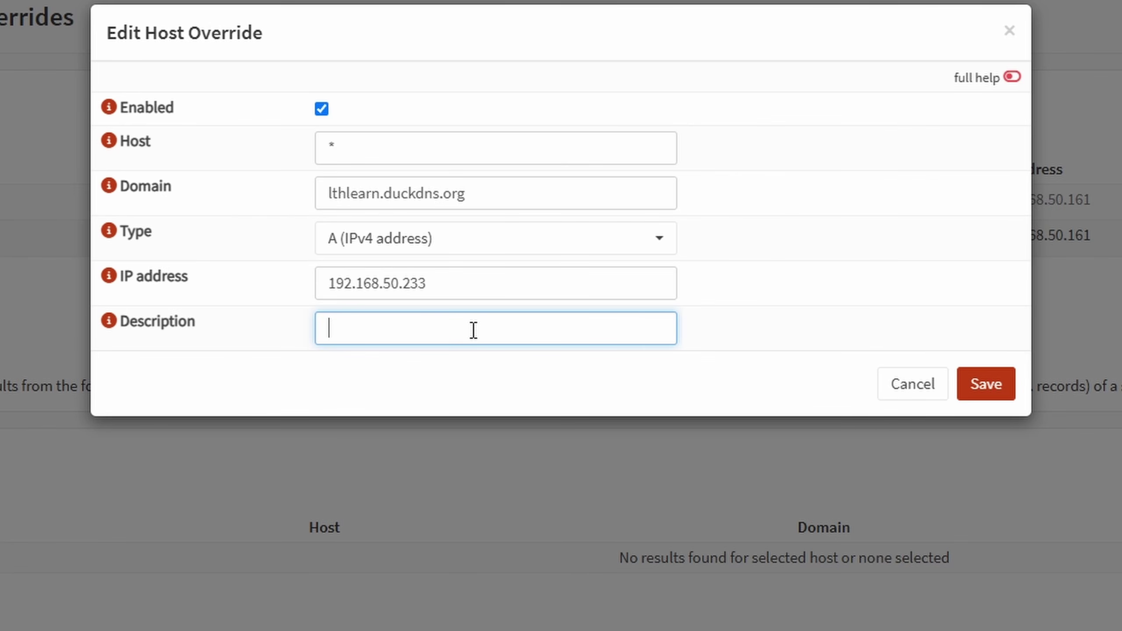
pyautogui.write('Proxy Manager for LTH Vidoe')
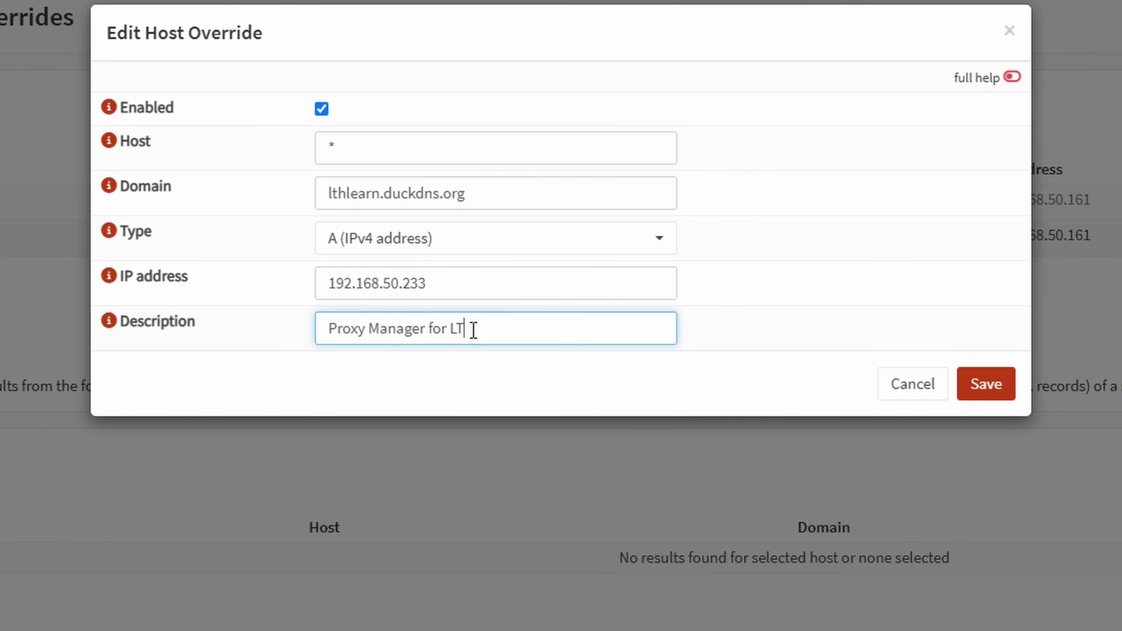
pyautogui.write('s')
pyautogui.press('BackSpace')
pyautogui.press('BackSpace')
pyautogui.press('BackSpace')
pyautogui.write('eos')
pyautogui.click(974, 401)
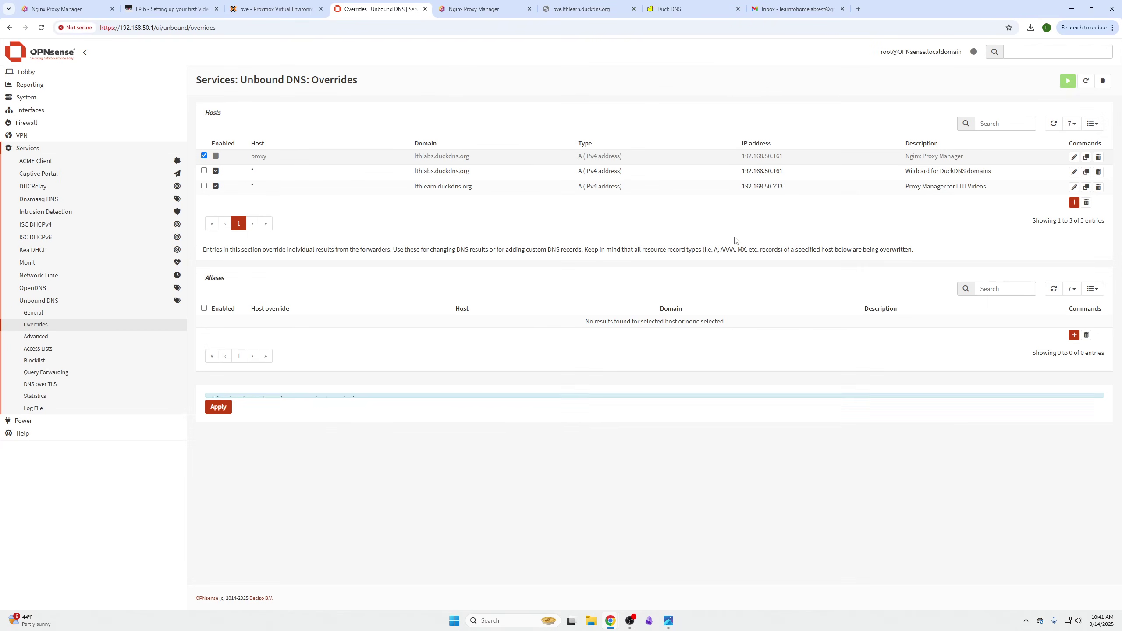
# - Apply the Unbound DNS override changes and close the failed pve.lthlearn.duckdns.org tab
pyautogui.click(224, 430)
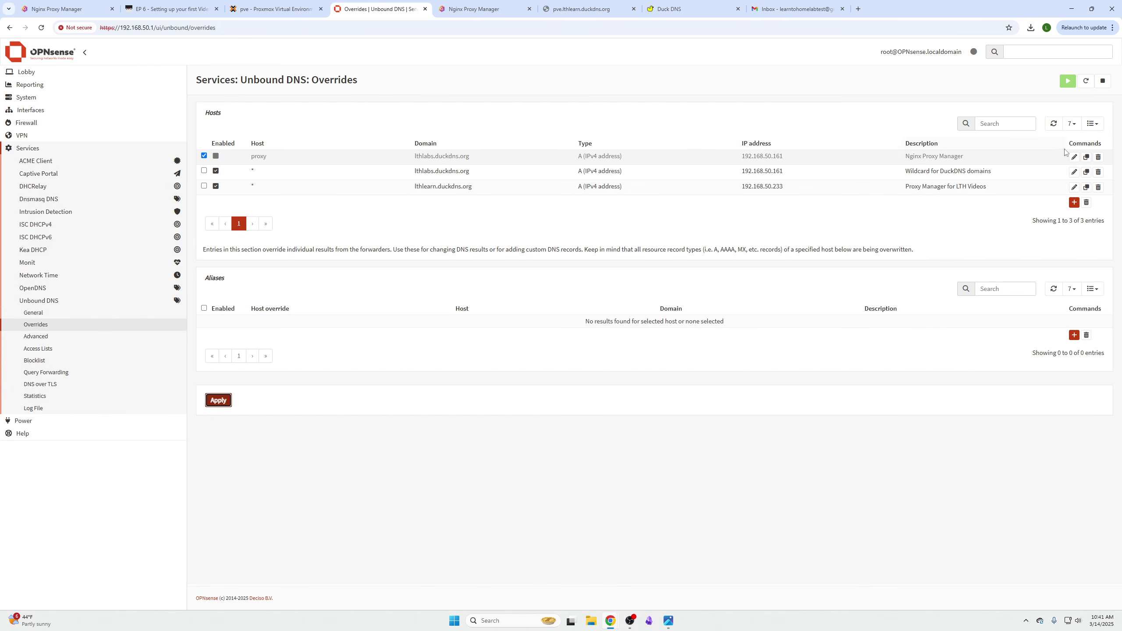
pyautogui.click(1066, 84)
pyautogui.click(633, 9)
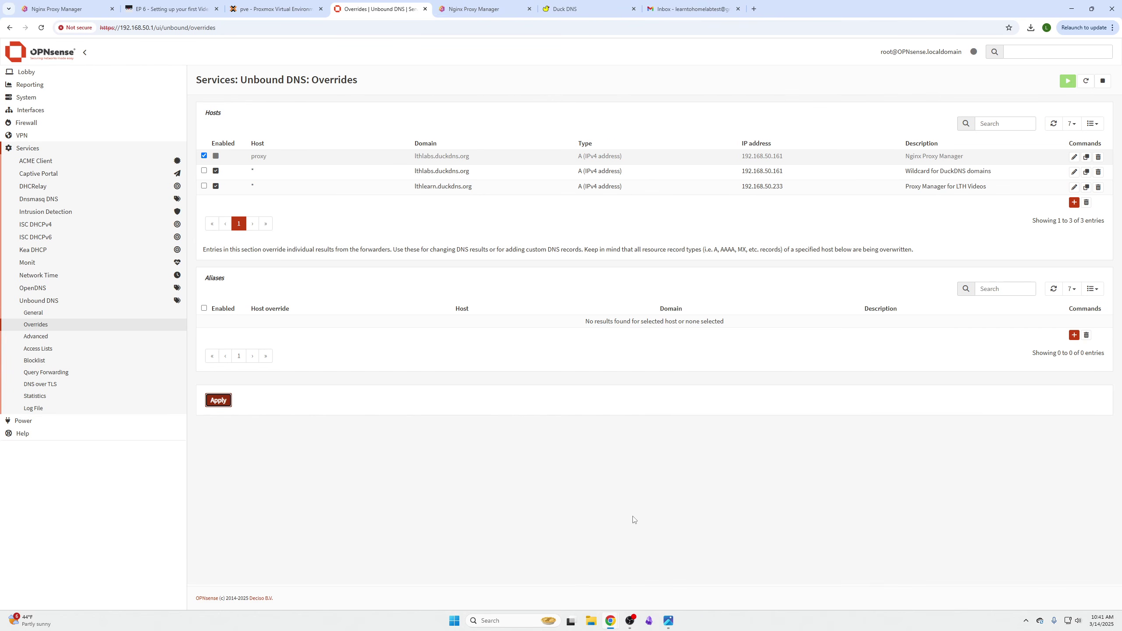
pyautogui.press('super')
# - Run ipconfig /flushdns in a Command Prompt, then close the window
pyautogui.write('cmd')
pyautogui.press('Return')
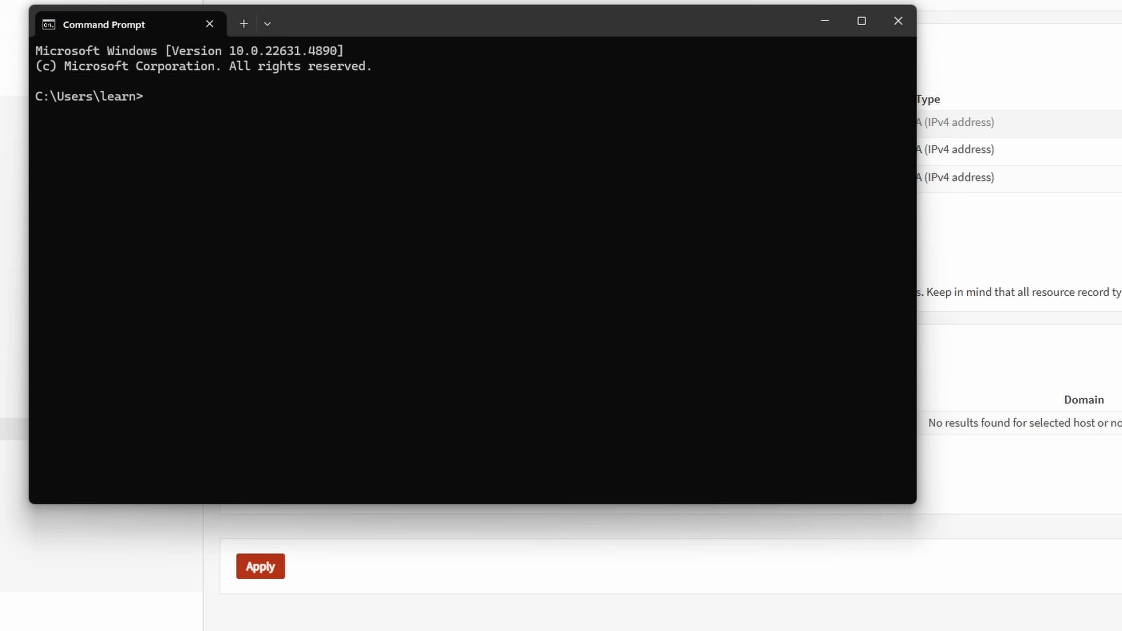
pyautogui.write('ipconfig /flushdns')
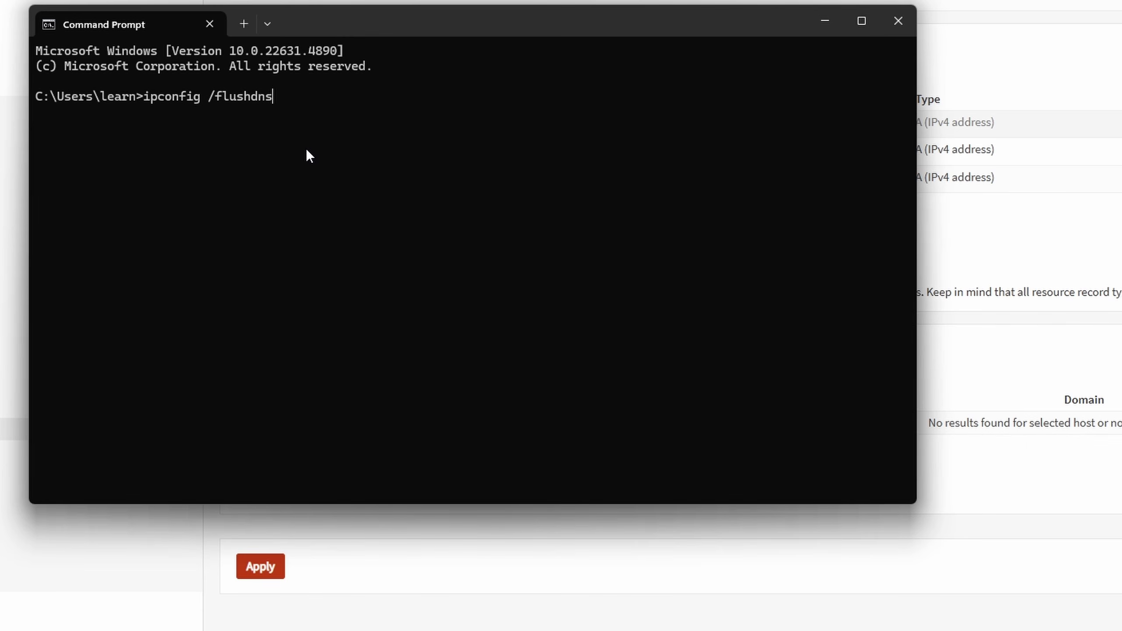
pyautogui.press('Return')
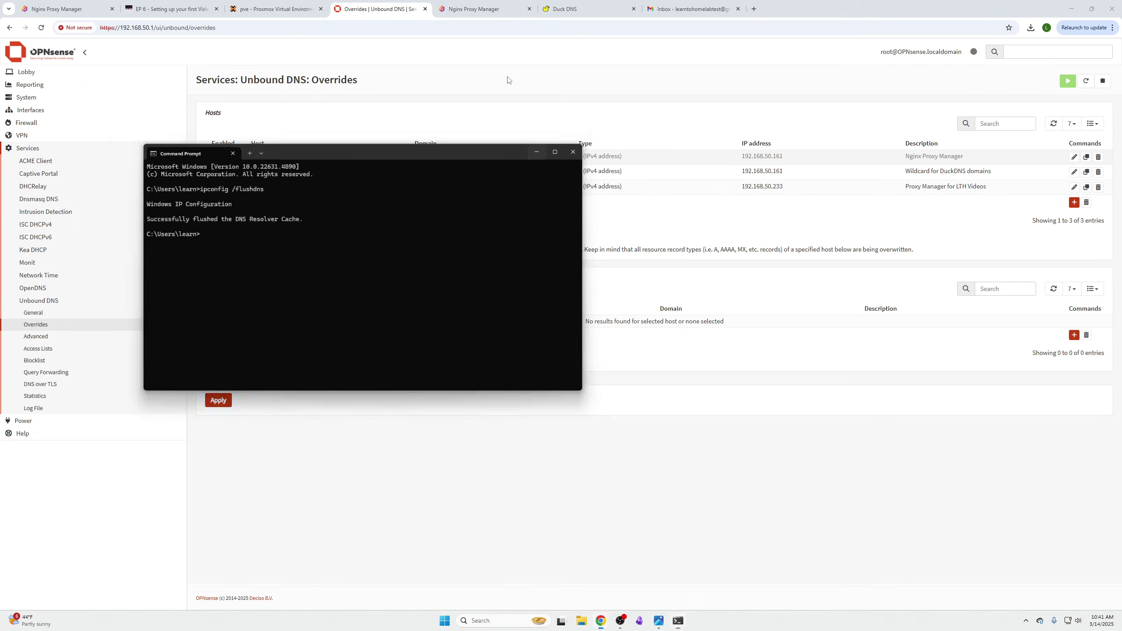
pyautogui.click(899, 20)
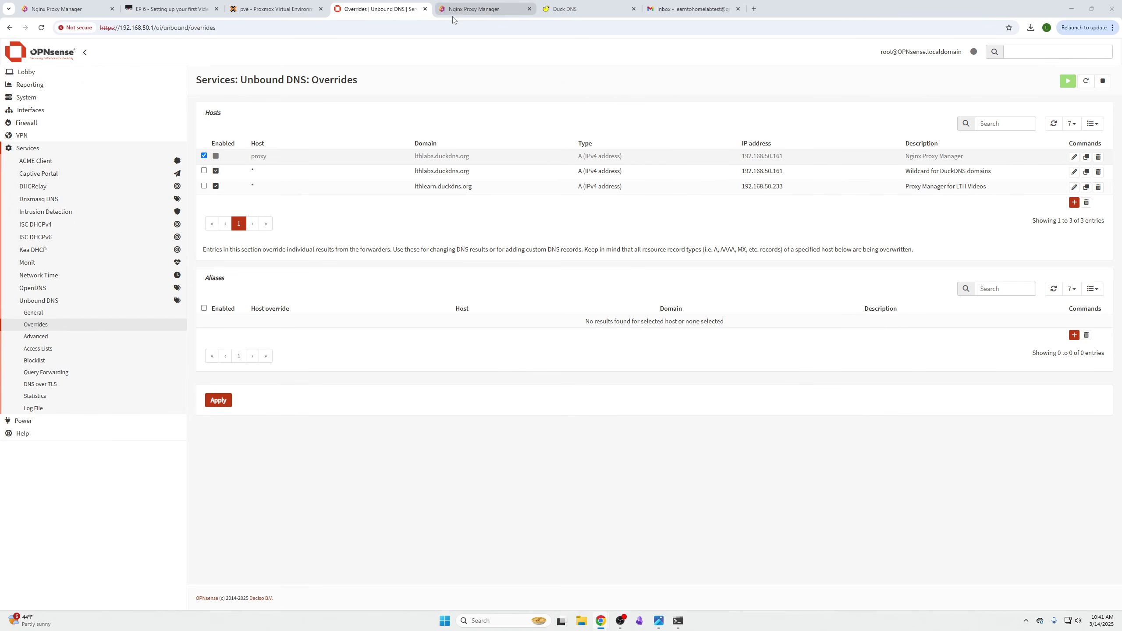
# - Load pve.lthlearn.duckdns.org and verify its *.lthlearn.duckdns.org certificate is issued by Let's Encrypt
pyautogui.hotkey('ctrl', 'Tab')
pyautogui.click(374, 160)
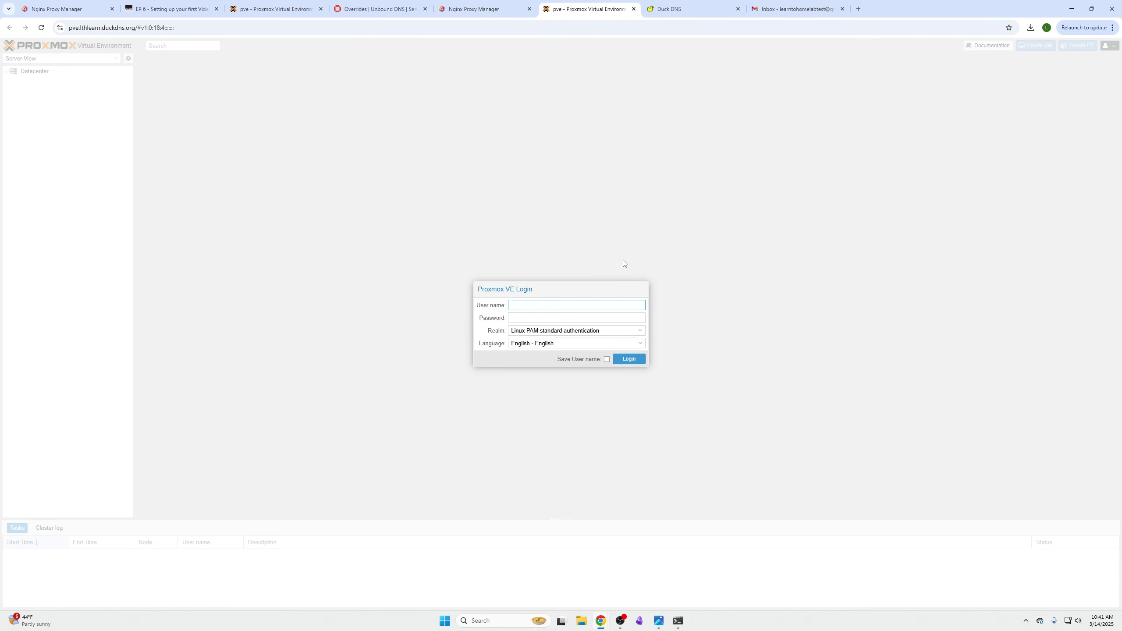
pyautogui.click(60, 29)
pyautogui.click(90, 69)
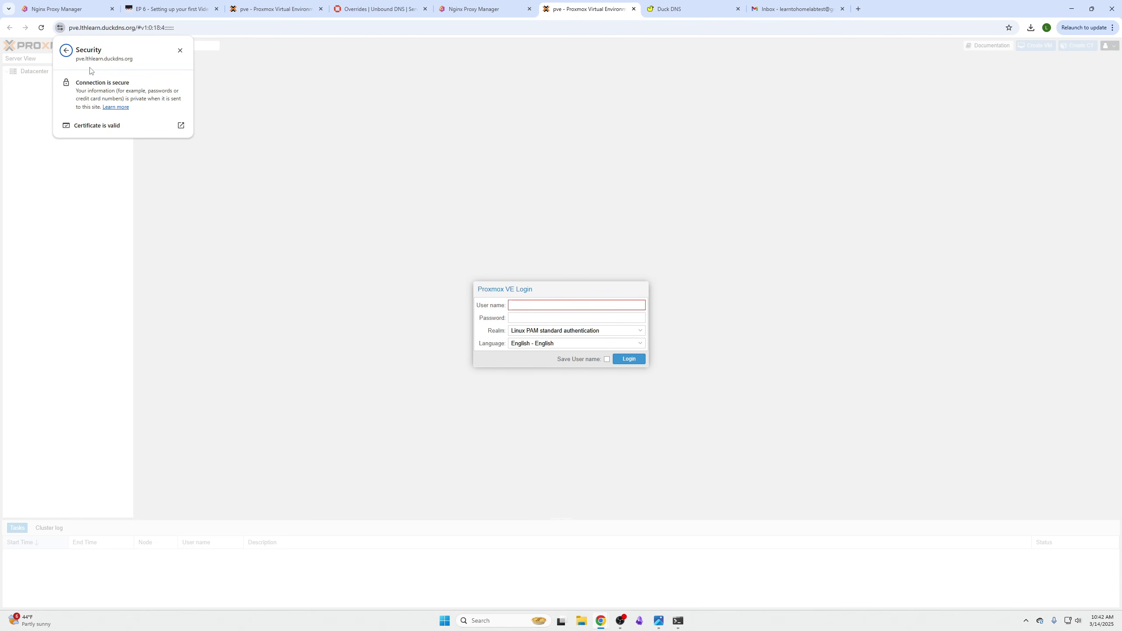
pyautogui.click(118, 126)
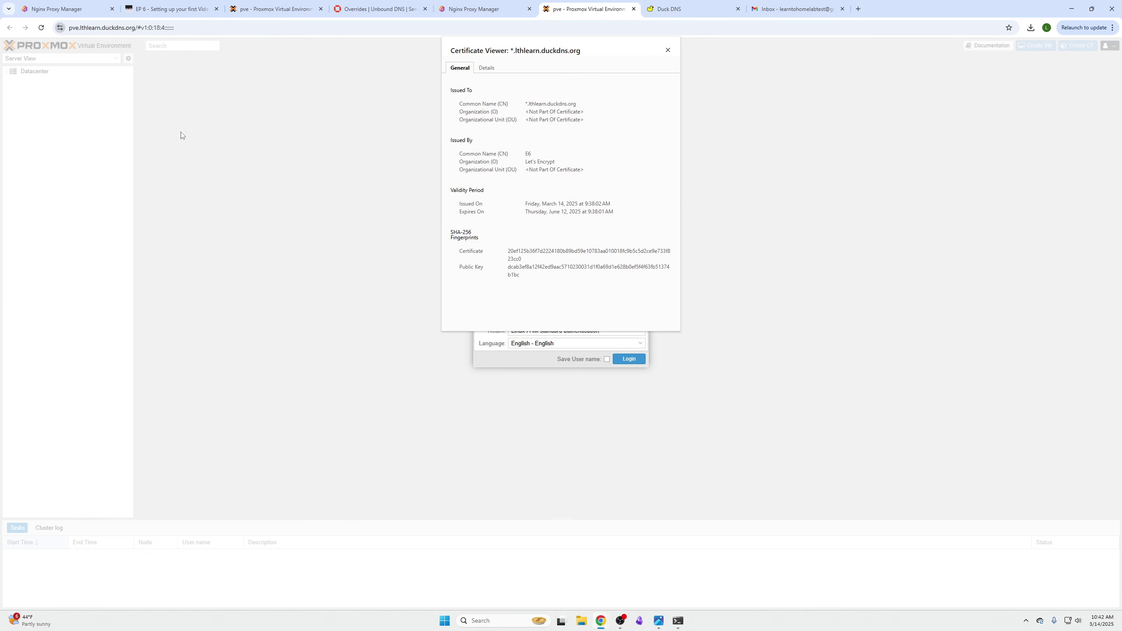
pyautogui.moveTo(524, 104); pyautogui.dragTo(591, 107)
pyautogui.click(591, 123)
pyautogui.moveTo(521, 161); pyautogui.dragTo(593, 164)
pyautogui.click(597, 238)
pyautogui.click(668, 51)
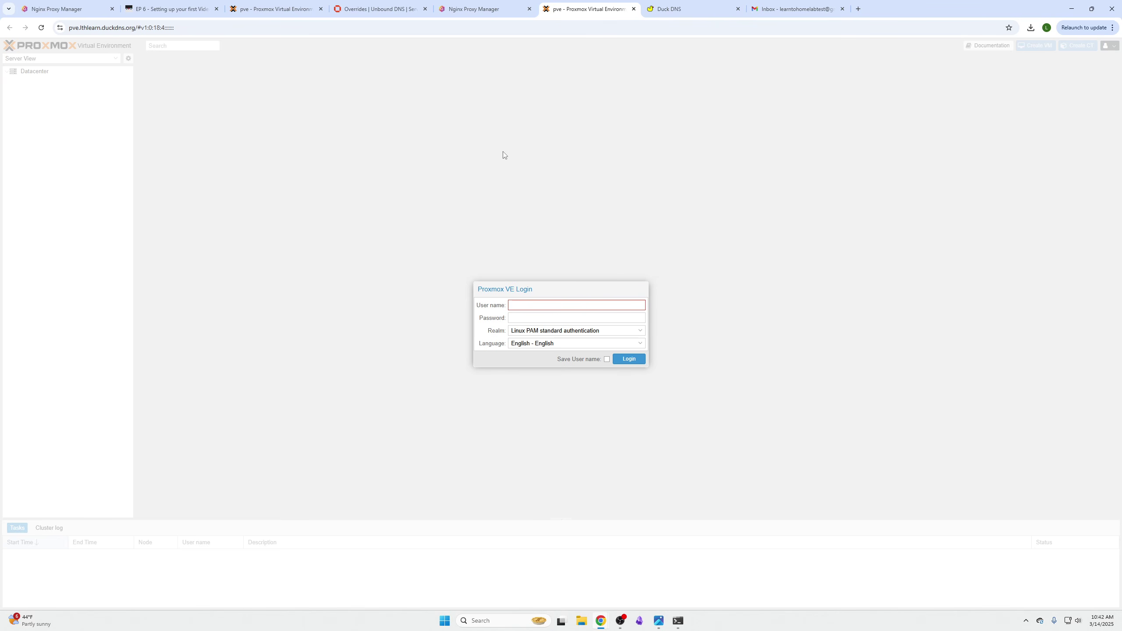
pyautogui.click(458, 12)
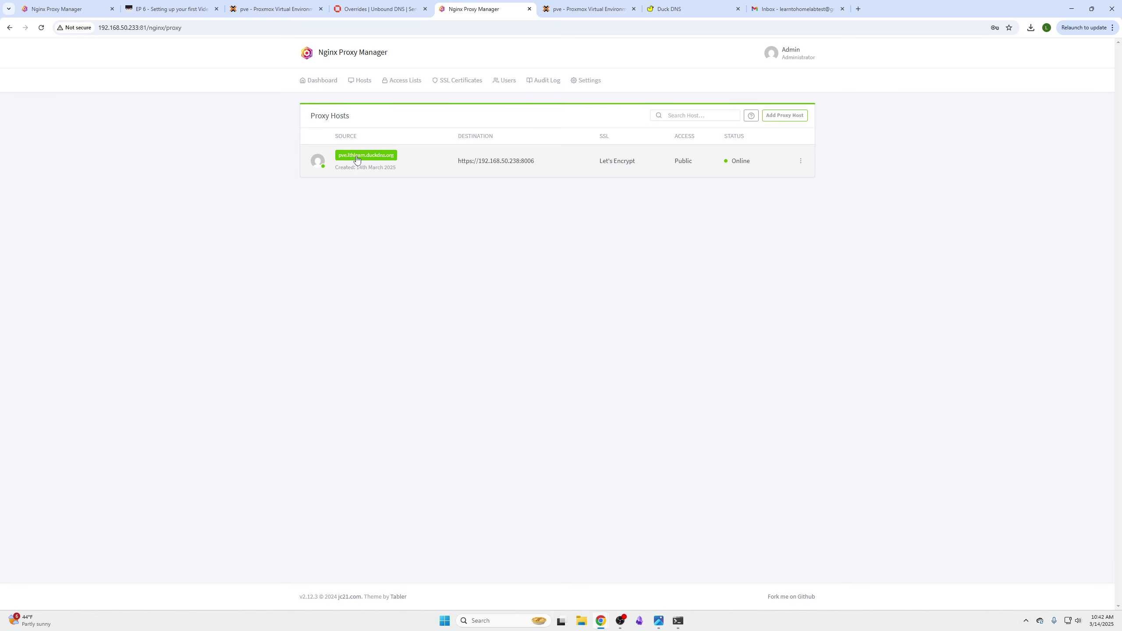
# - Copy the pve.lthlearn.duckdns.org domain from the Proxmox tab's address bar
pyautogui.click(378, 10)
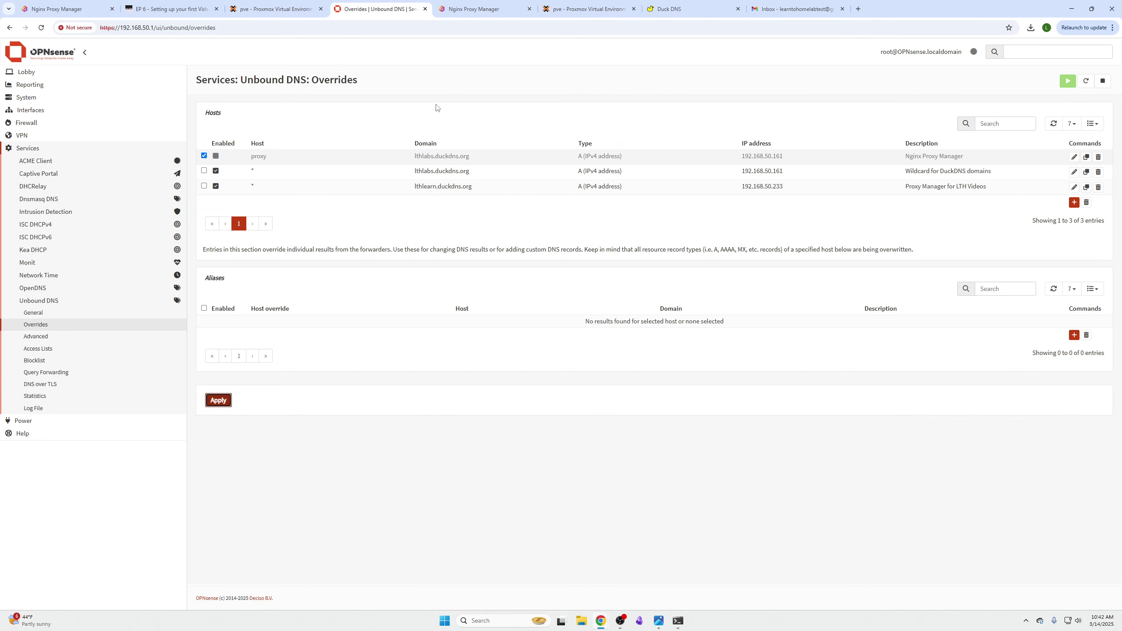
pyautogui.click(464, 10)
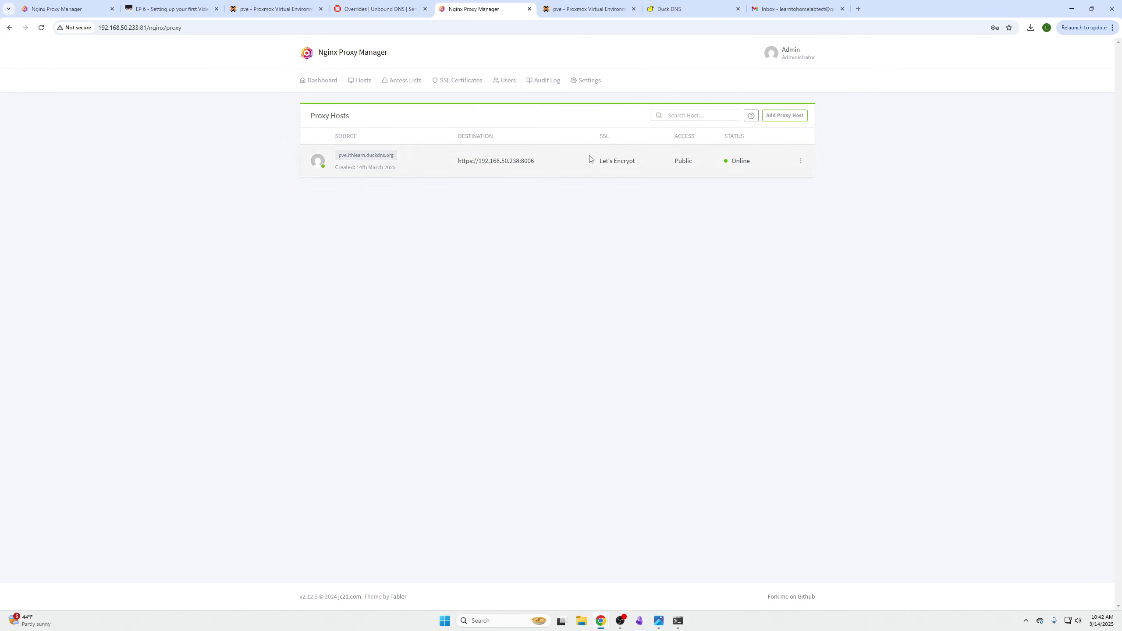
pyautogui.click(578, 14)
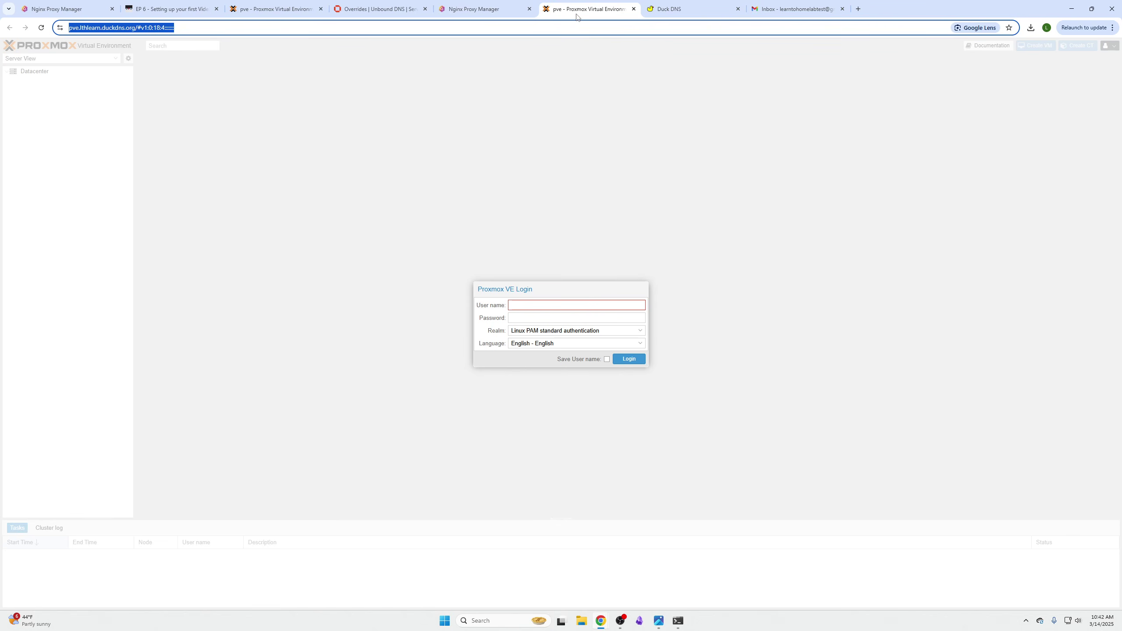
pyautogui.click(92, 33)
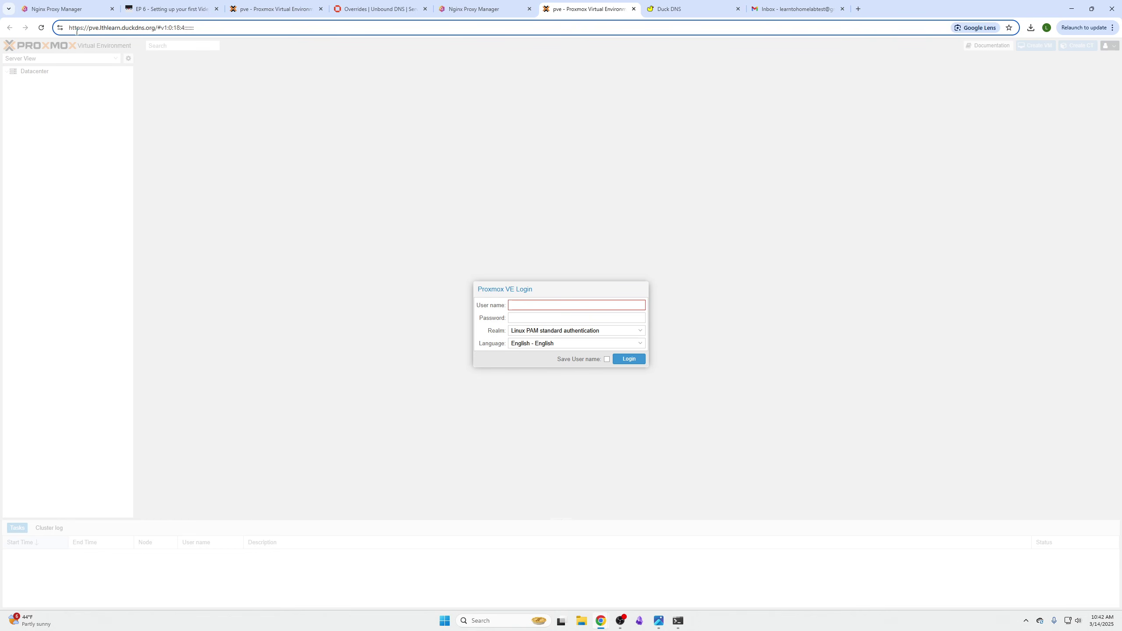
pyautogui.moveTo(90, 30); pyautogui.dragTo(153, 30)
pyautogui.rightClick(154, 30)
pyautogui.click(187, 112)
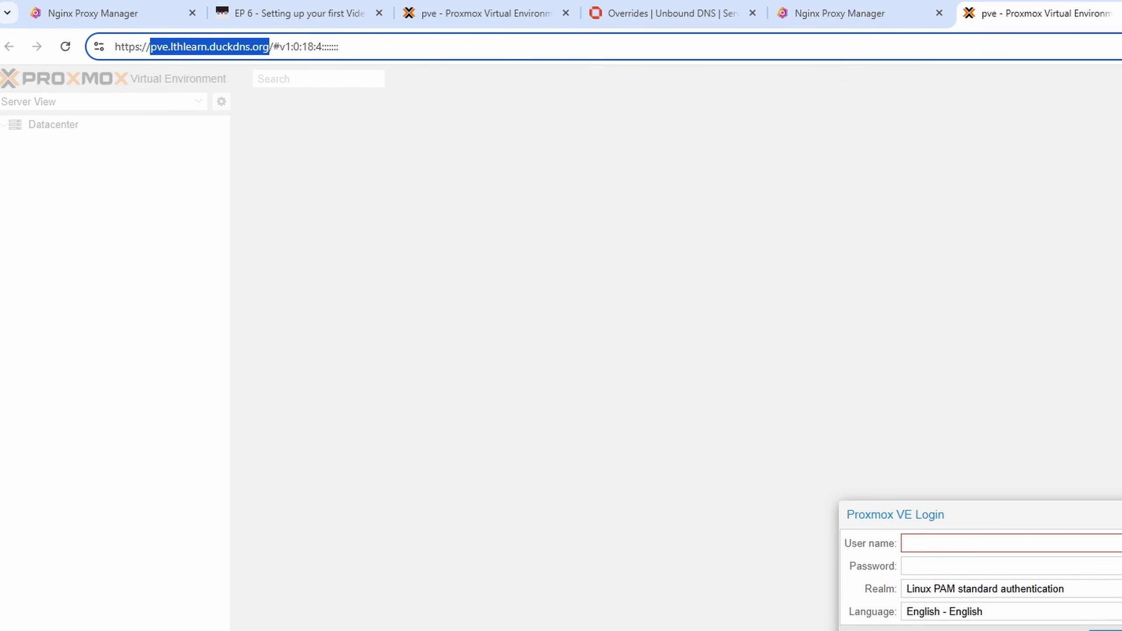
# - Load pve.lthlearn.duckdns.org in a new tab and close the duplicate Proxmox tabs
pyautogui.hotkey('ctrl', 't')
pyautogui.write('pve')
pyautogui.press('BackSpace')
pyautogui.press('BackSpace')
pyautogui.press('BackSpace')
pyautogui.hotkey('ctrl', 'v')
pyautogui.press('Return')
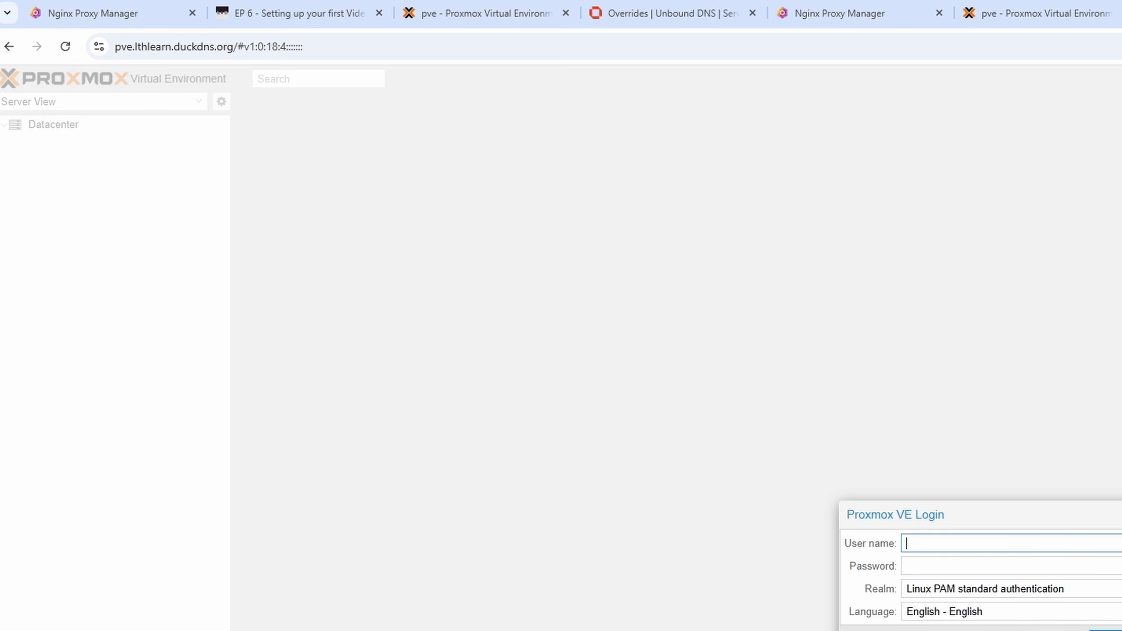
pyautogui.hotkey('ctrl', 't')
pyautogui.write('pve.lthlearn.duckdns.org')
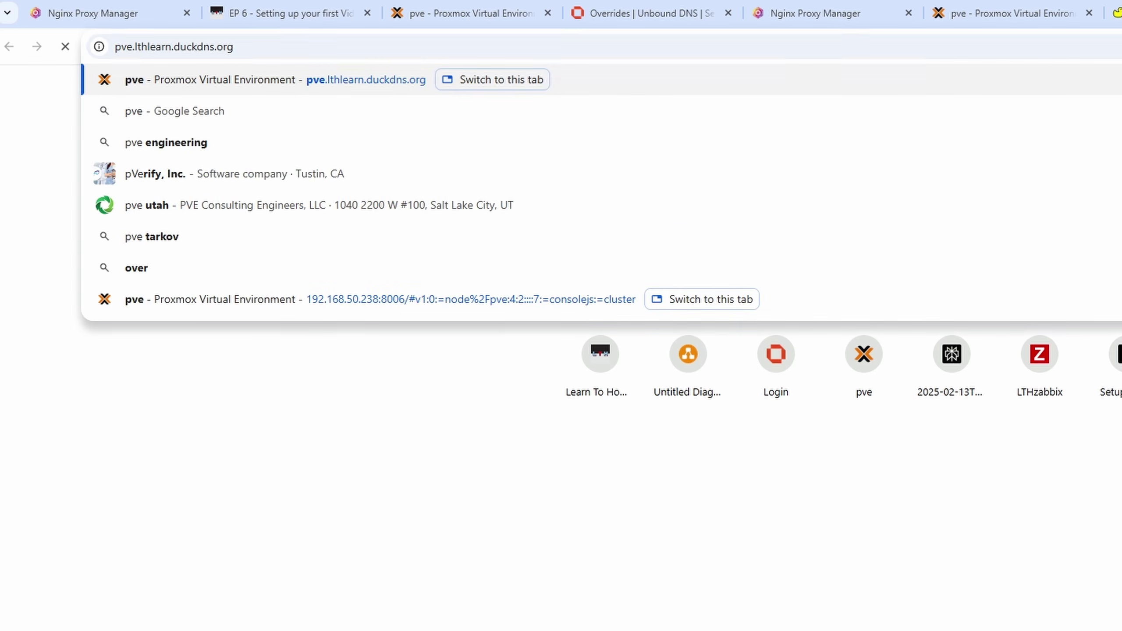
pyautogui.press('Return')
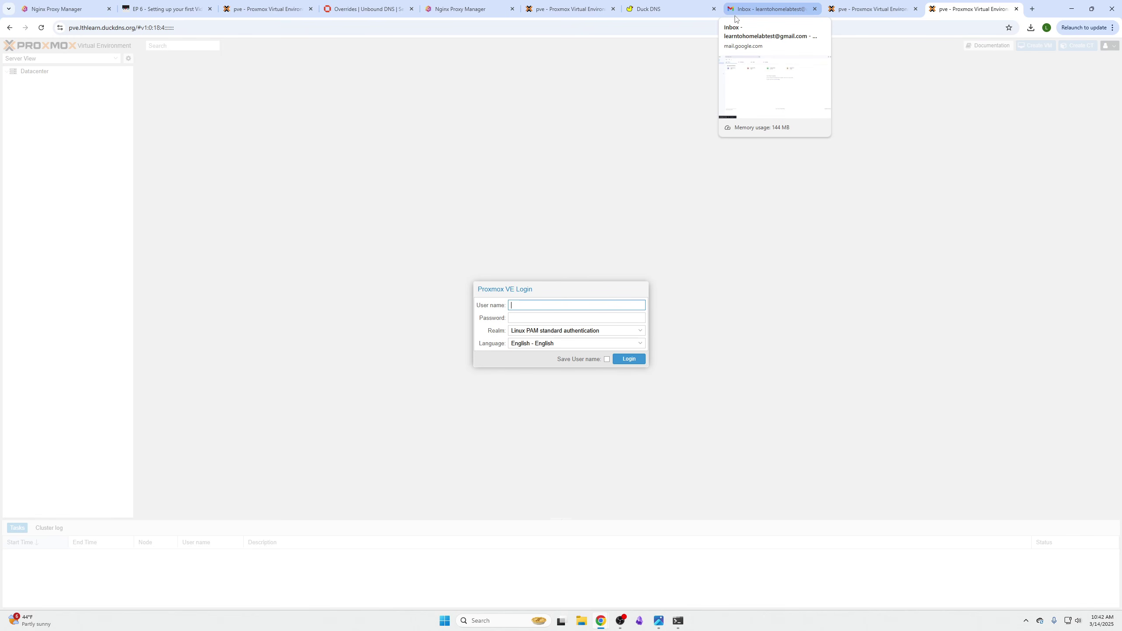
pyautogui.click(1017, 9)
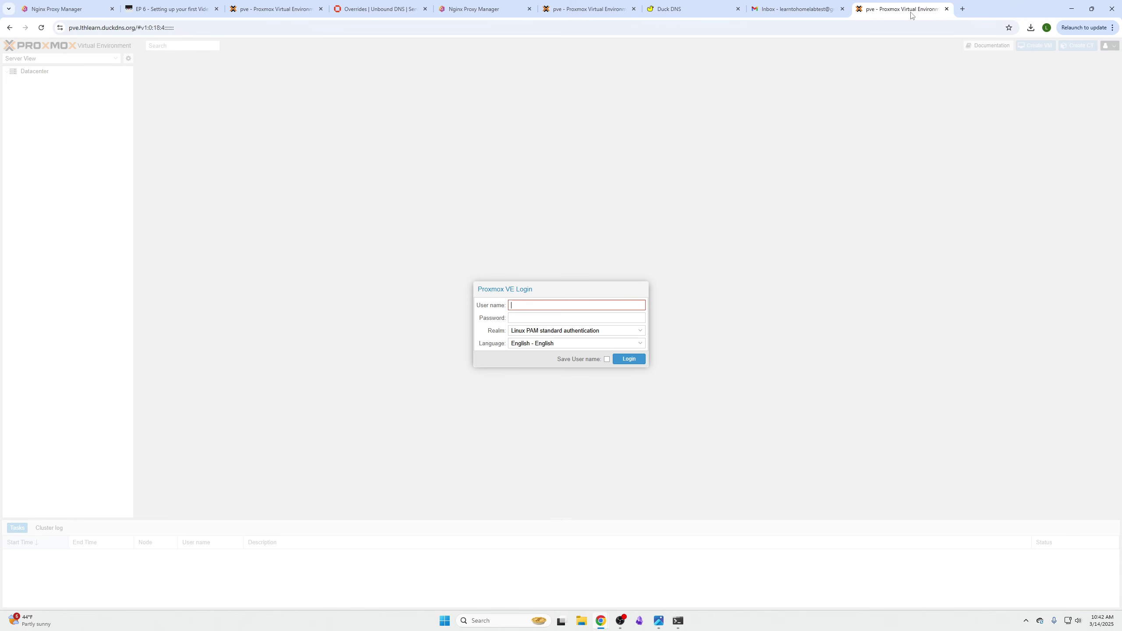
pyautogui.click(947, 9)
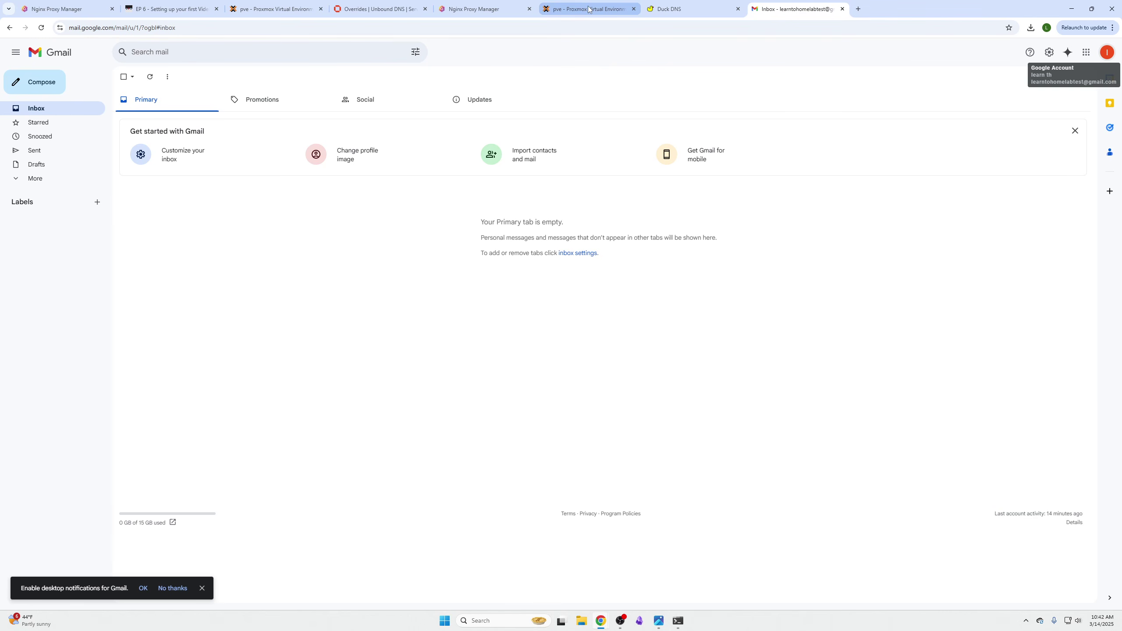
pyautogui.click(589, 9)
# - Log in as root with the account password and dismiss the No valid subscription notice
pyautogui.click(550, 302)
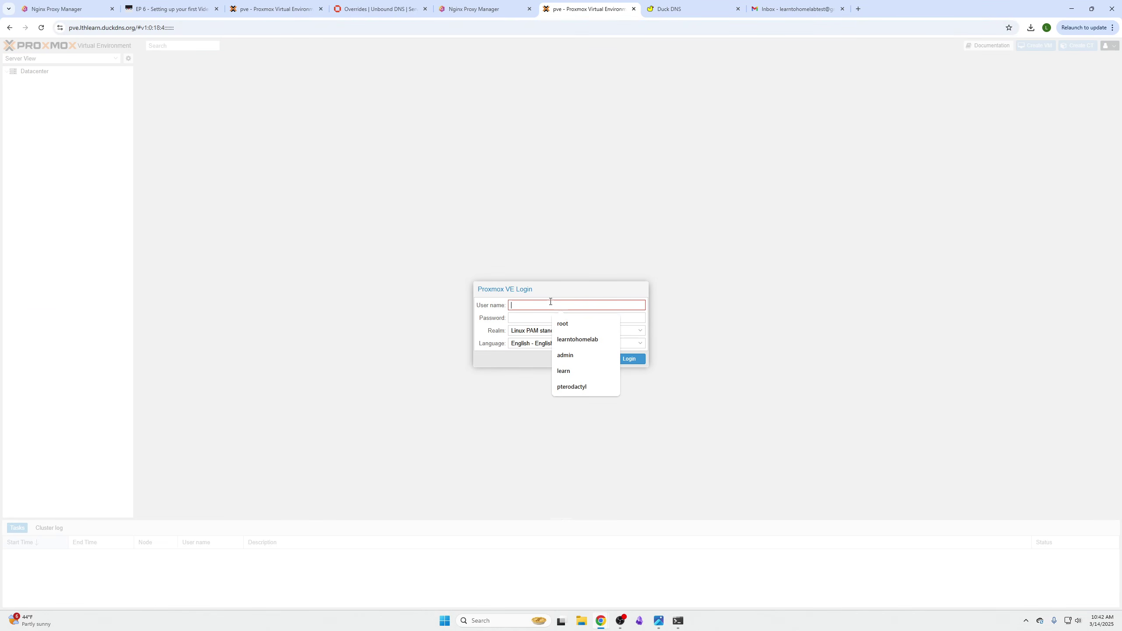
pyautogui.write('root')
pyautogui.press('Tab')
pyautogui.write('•••')
pyautogui.press('Return')
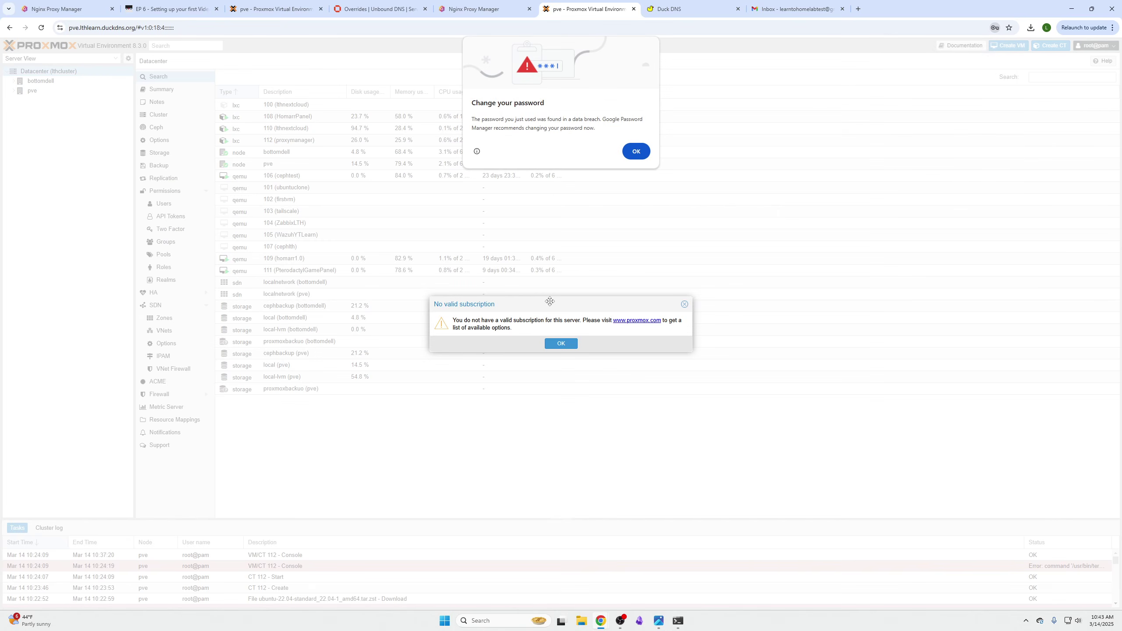
pyautogui.click(635, 153)
pyautogui.click(684, 304)
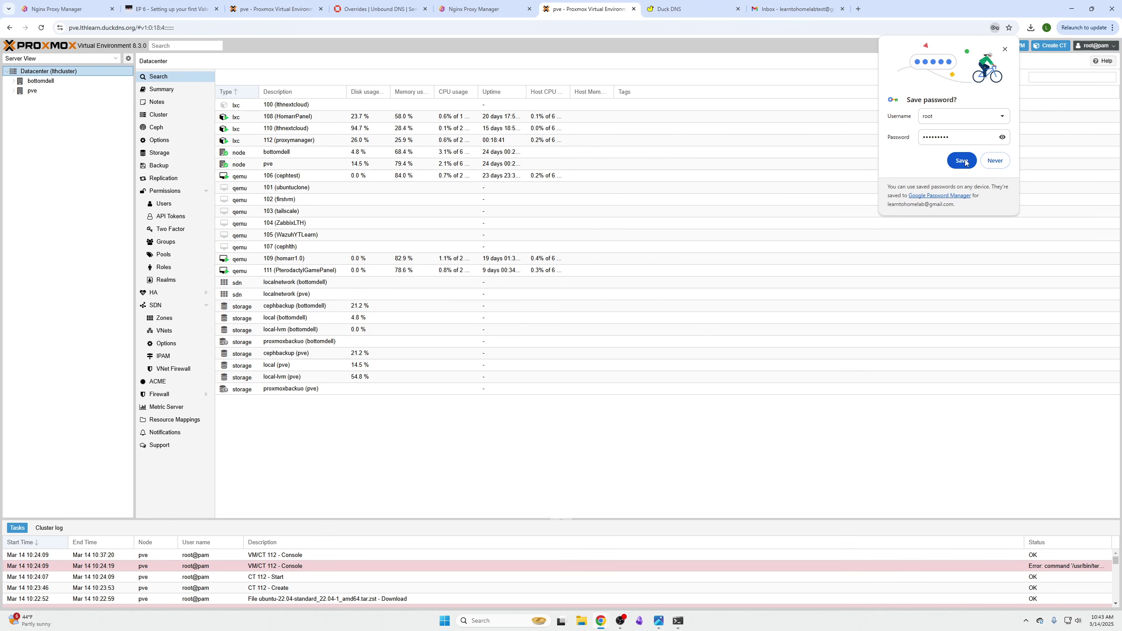
pyautogui.click(990, 161)
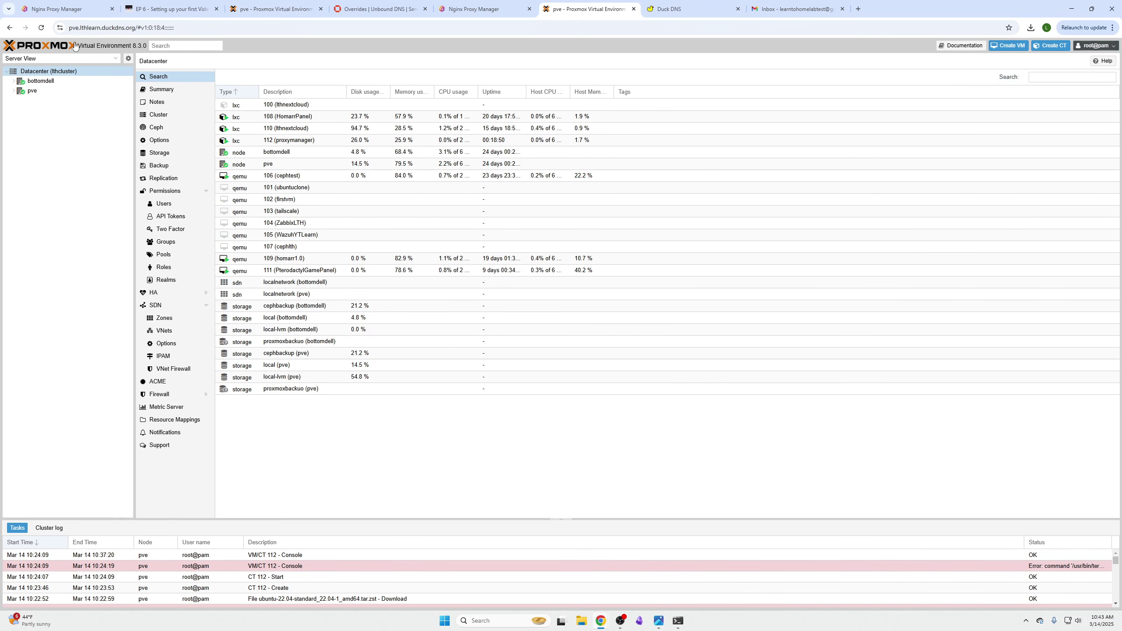